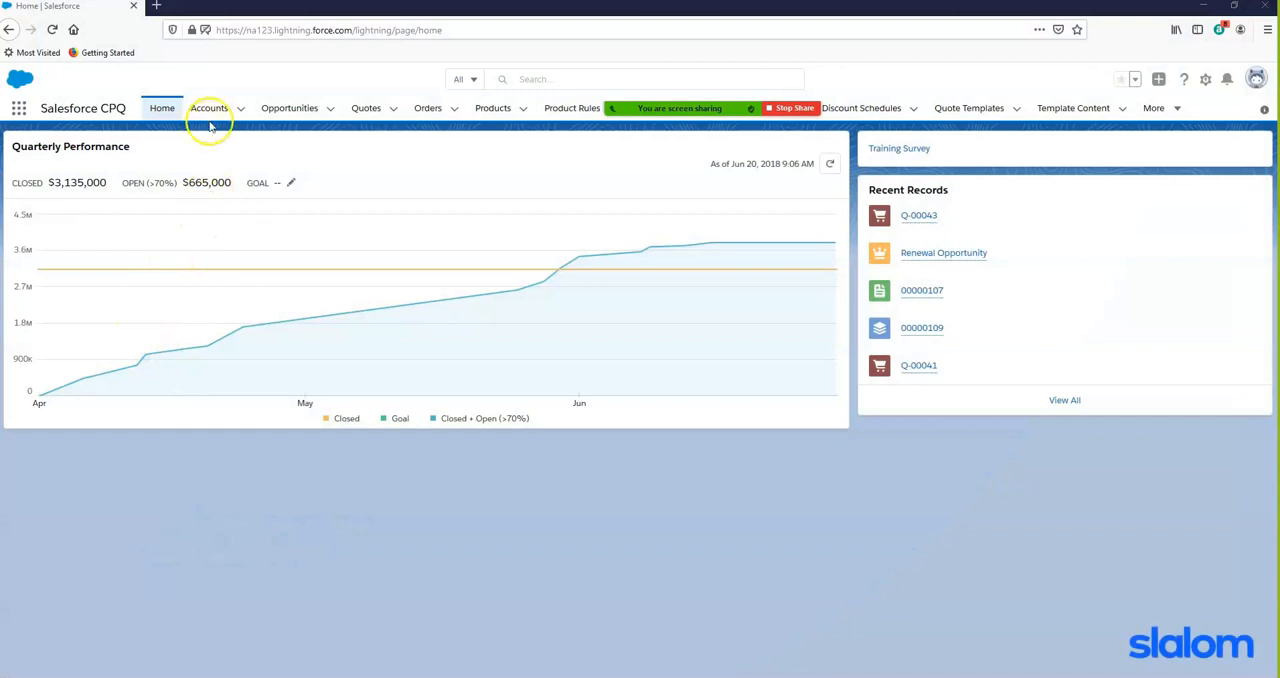
- Create the opportunity "demo 8/6" for the Edge Communications account, with its stage set to Prospecting
click(207, 111)
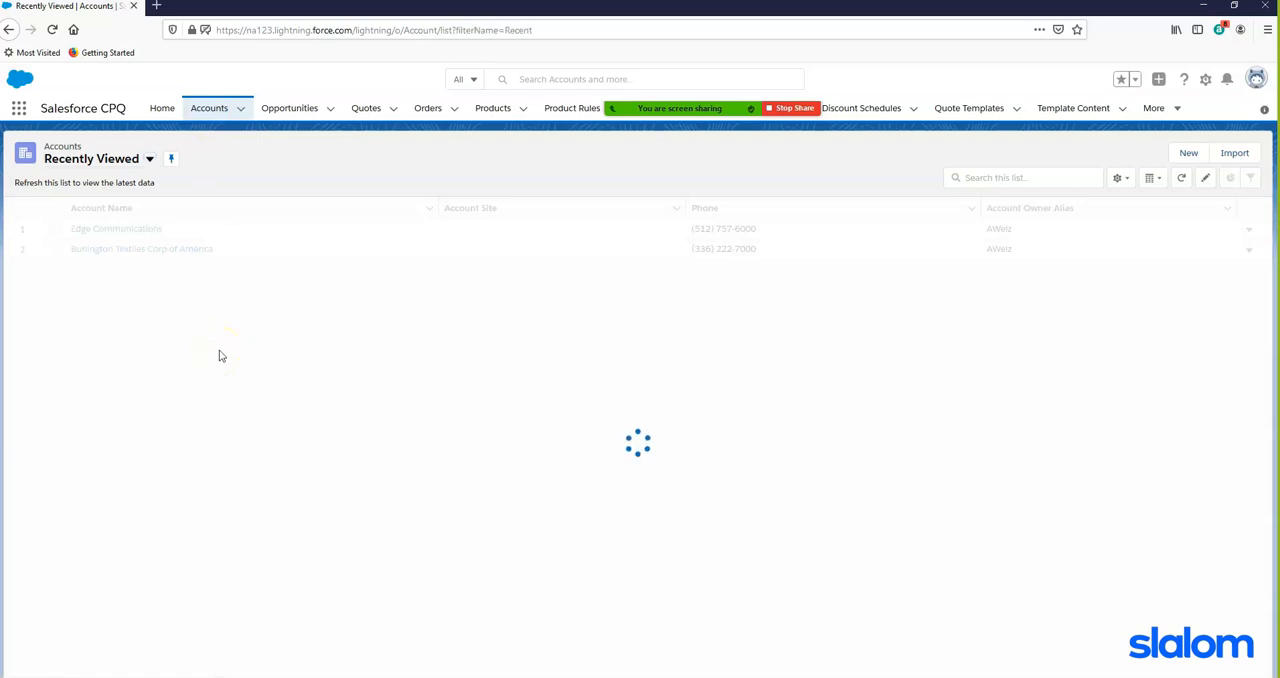
click(118, 229)
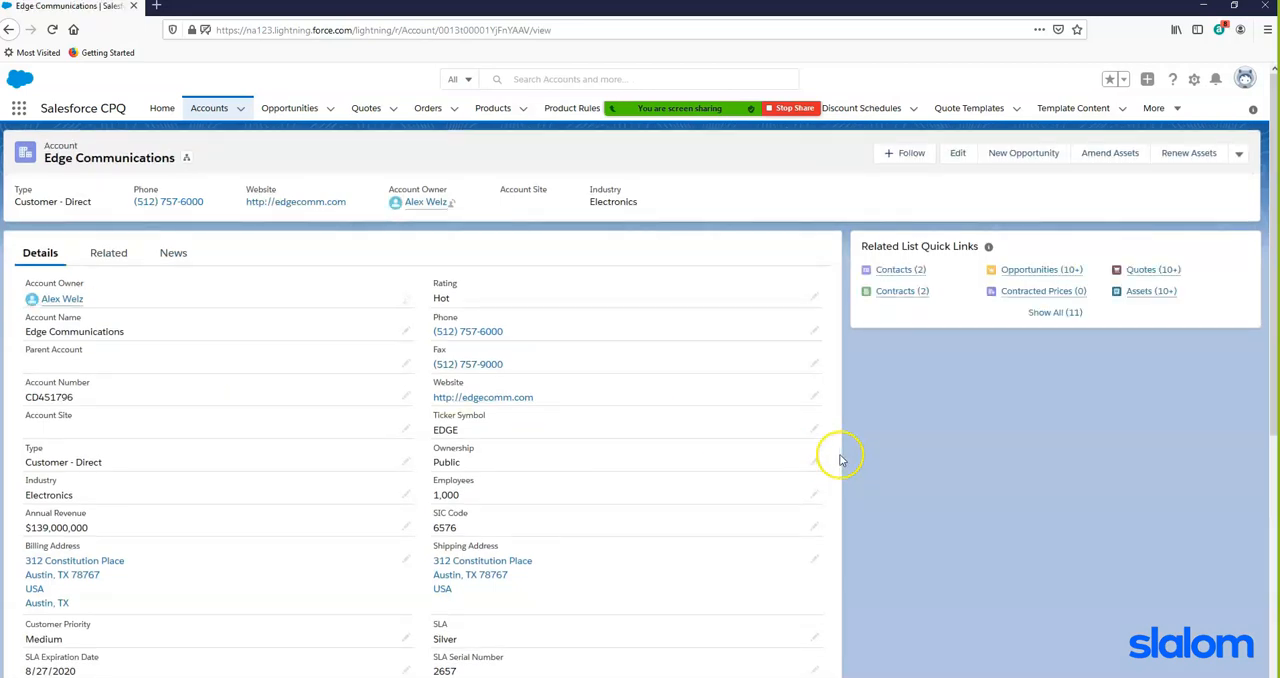
click(1030, 156)
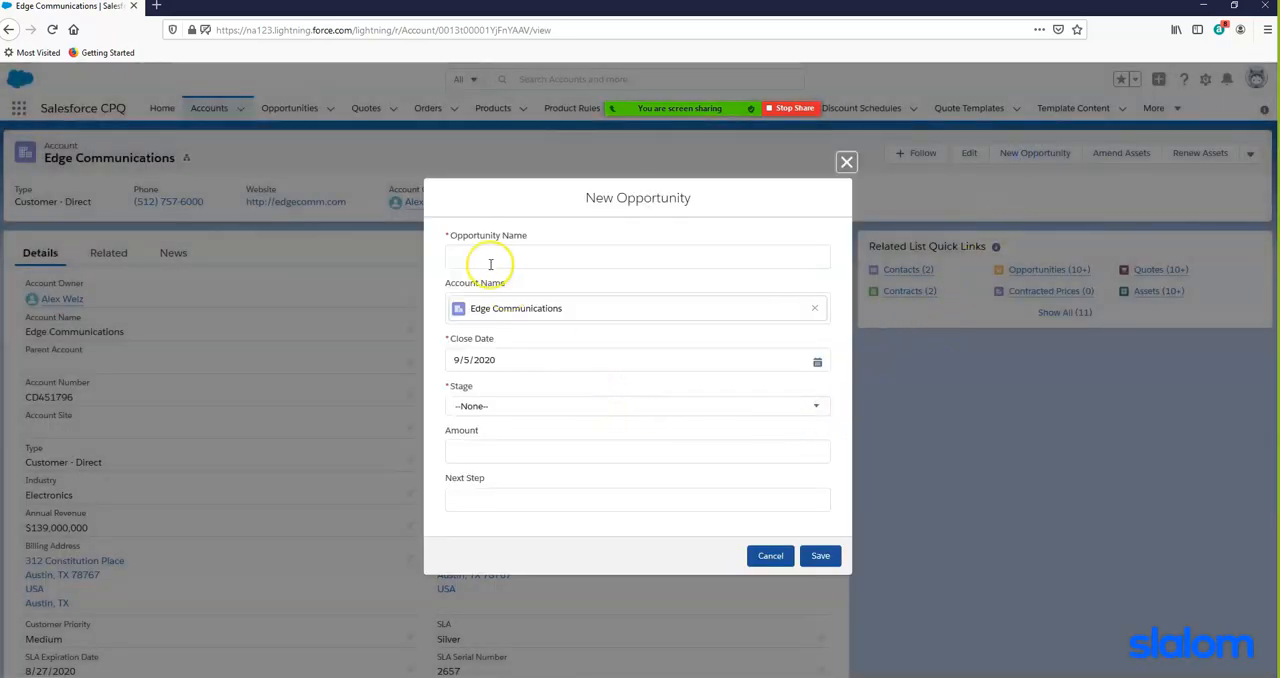
click(494, 258)
text(demo )
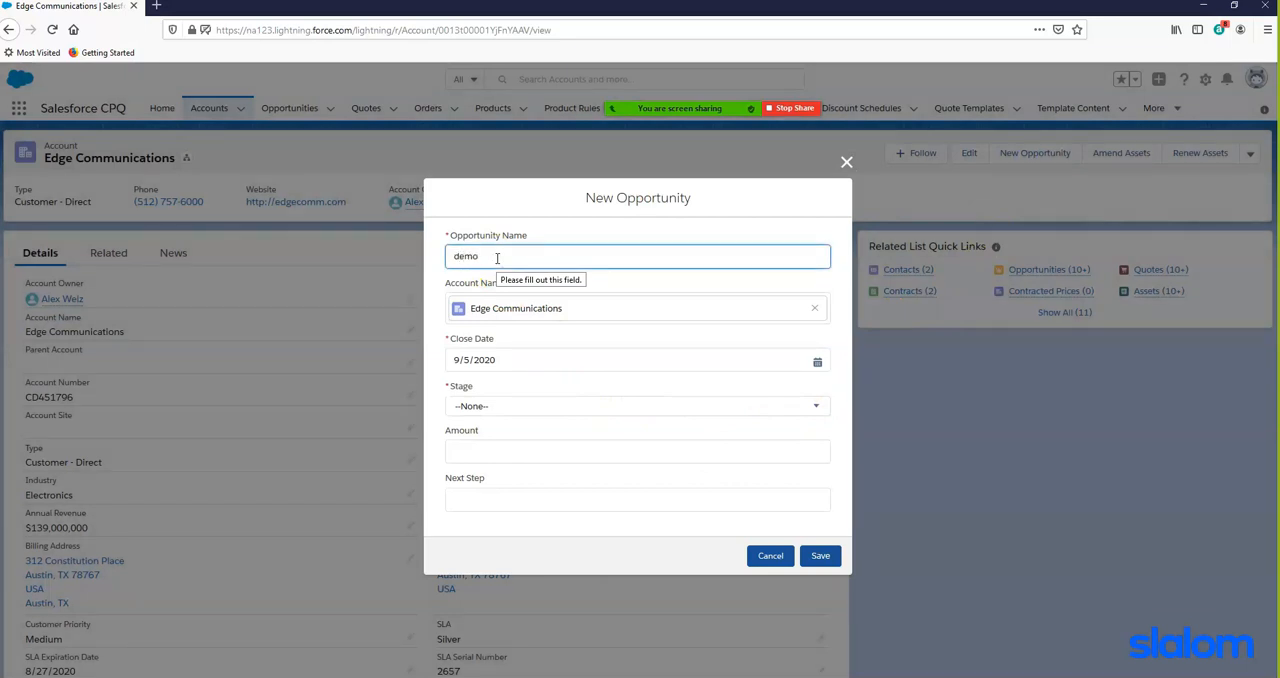
text(8/6)
click(539, 402)
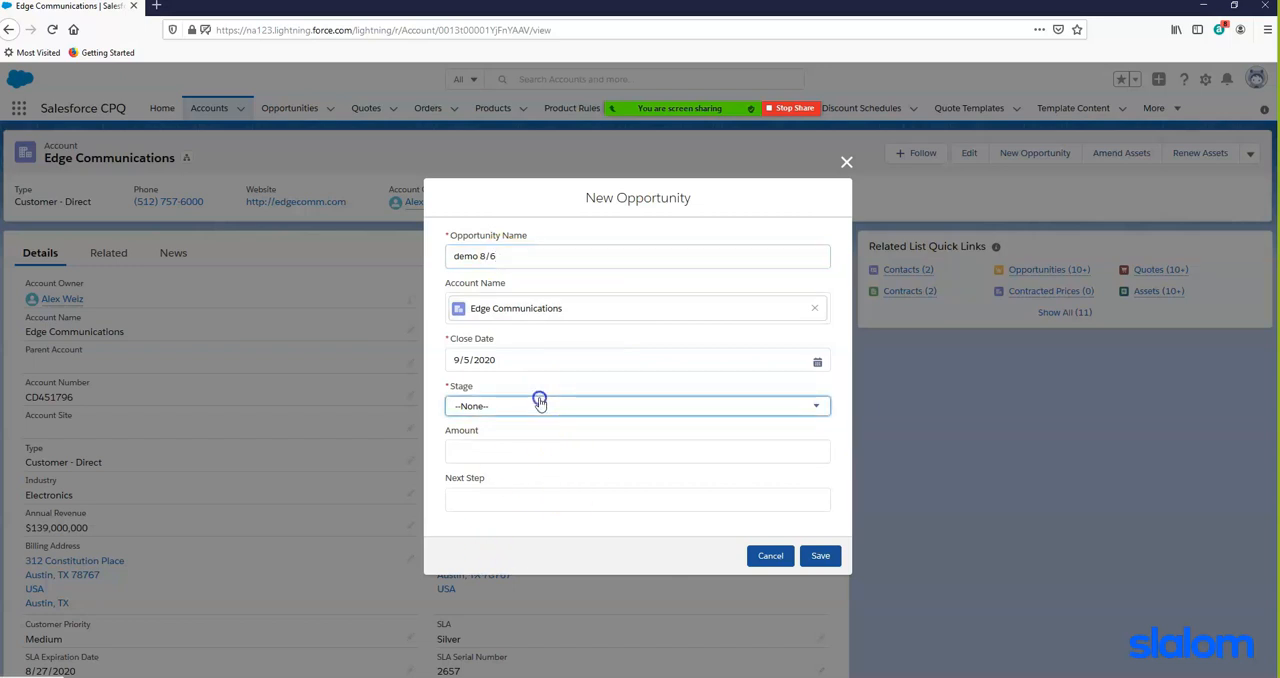
click(500, 402)
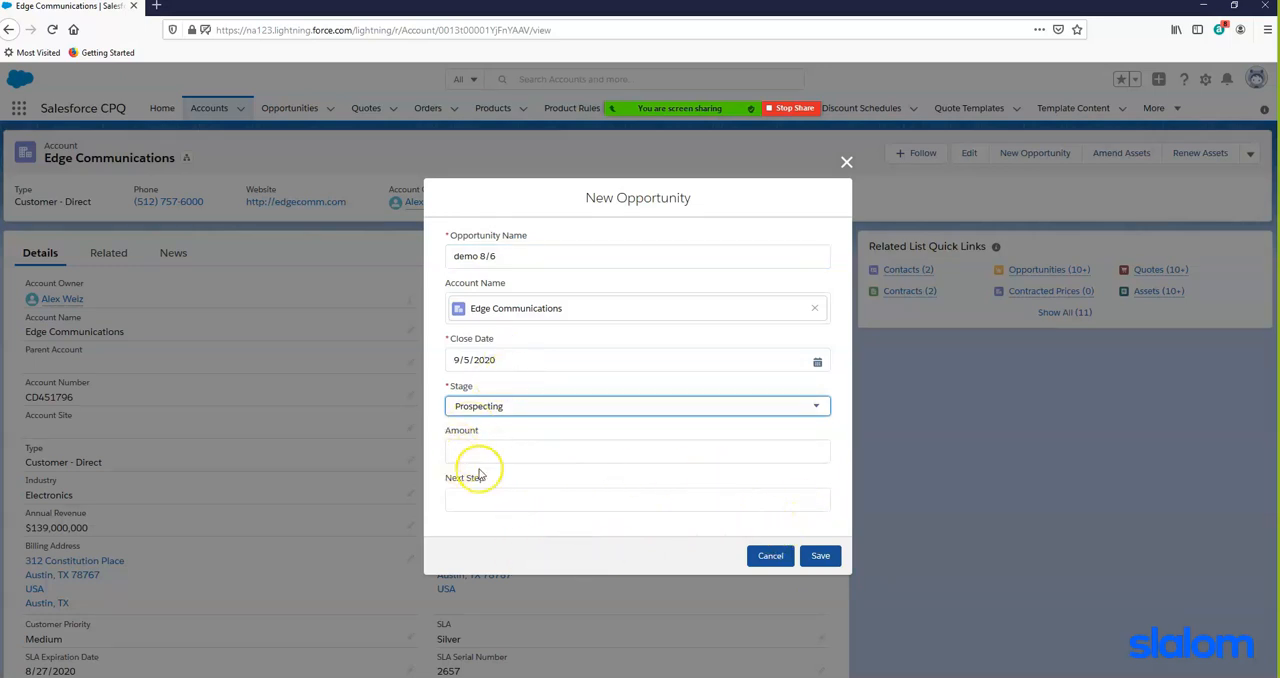
click(822, 558)
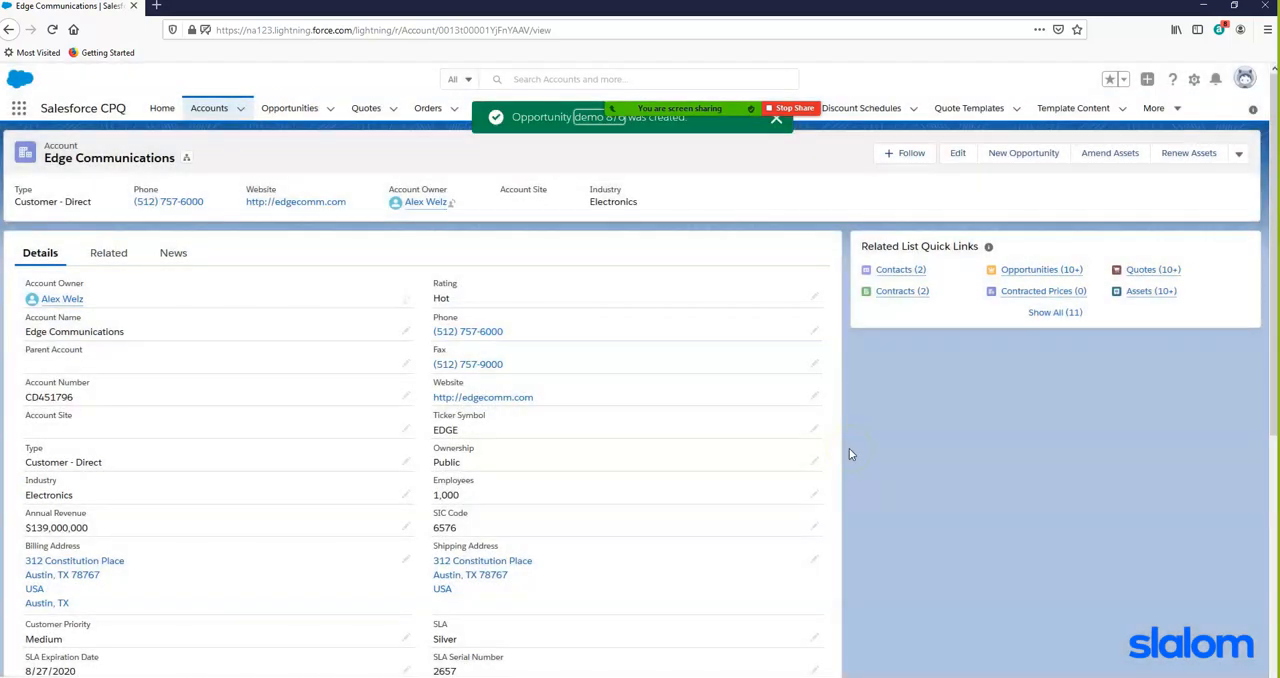
- Start a new quote on the demo 8/6 opportunity, marked as primary with the start date 8/6/2020
click(593, 119)
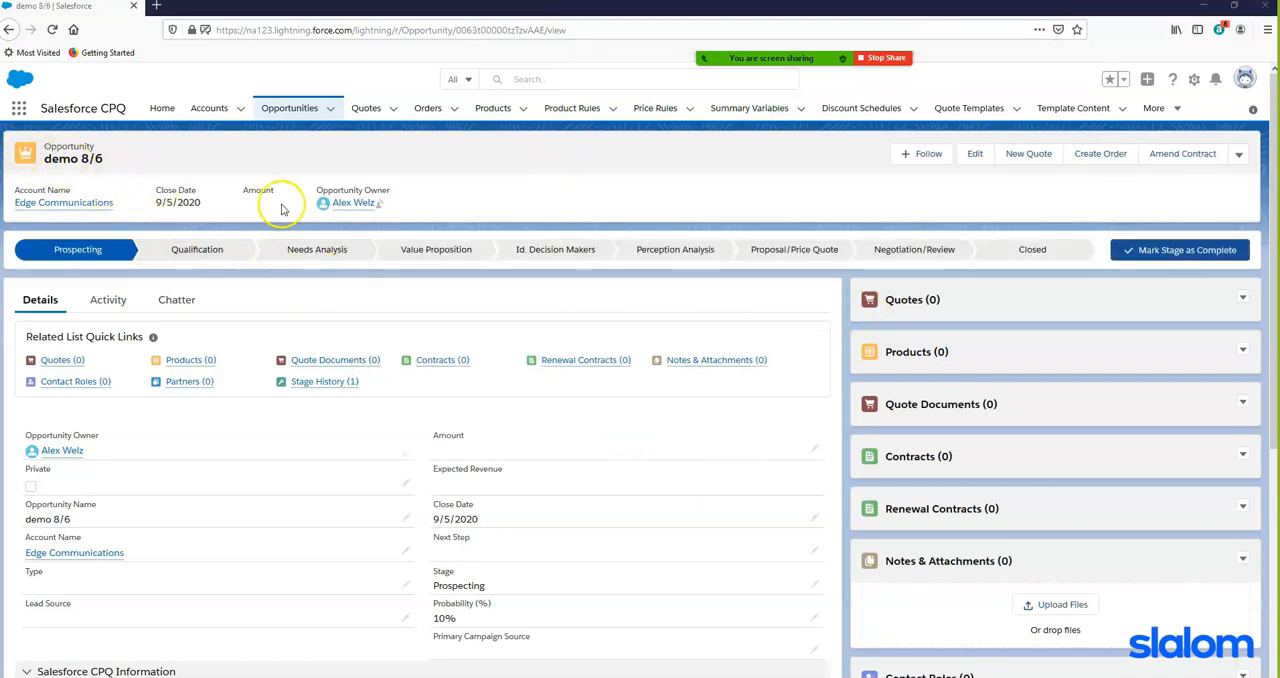
click(1016, 157)
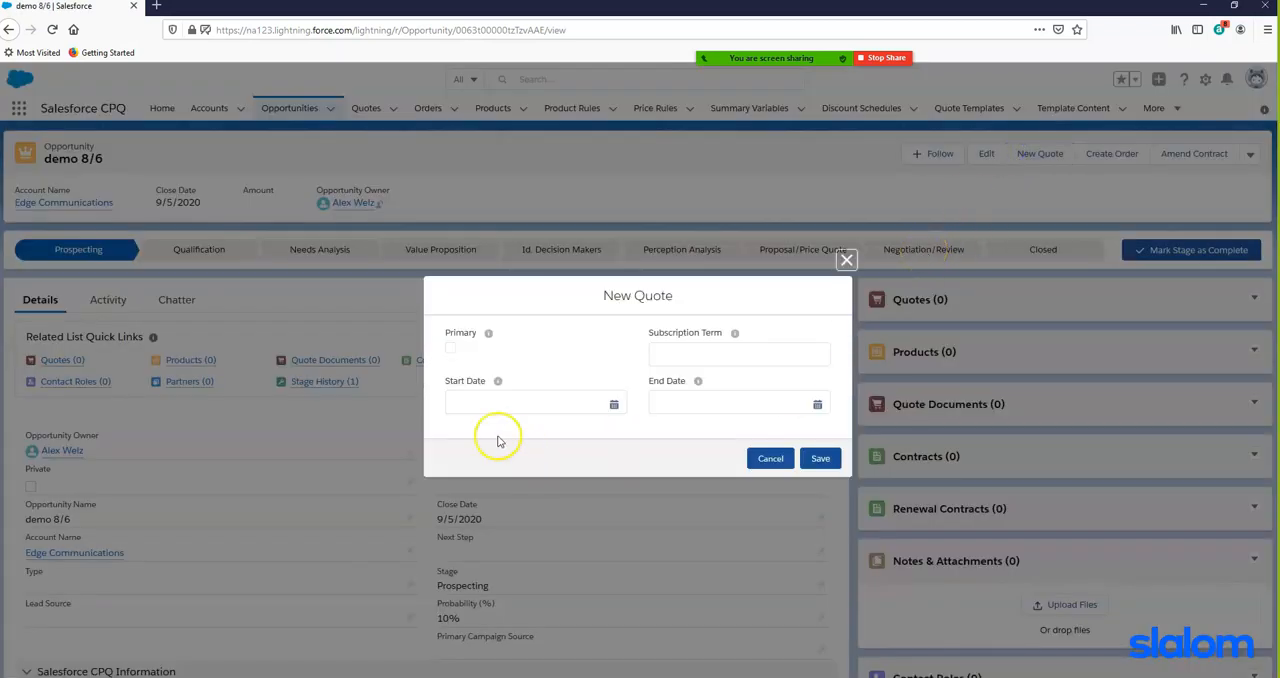
click(451, 347)
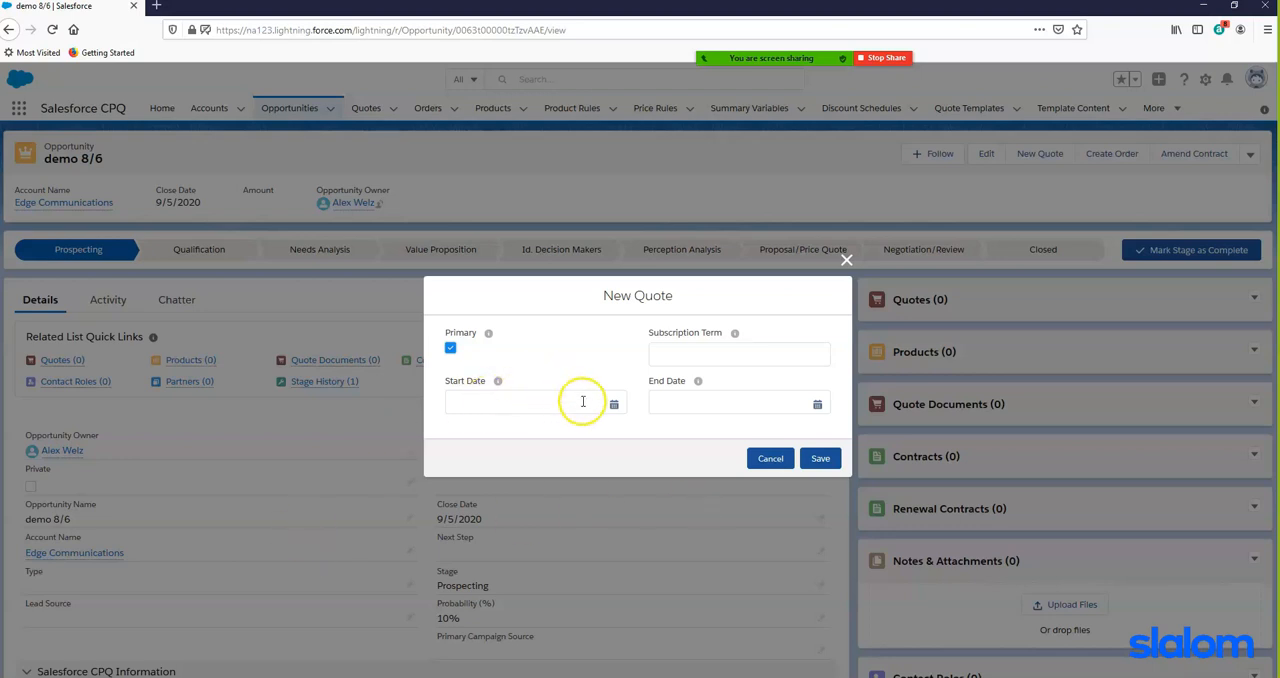
click(613, 405)
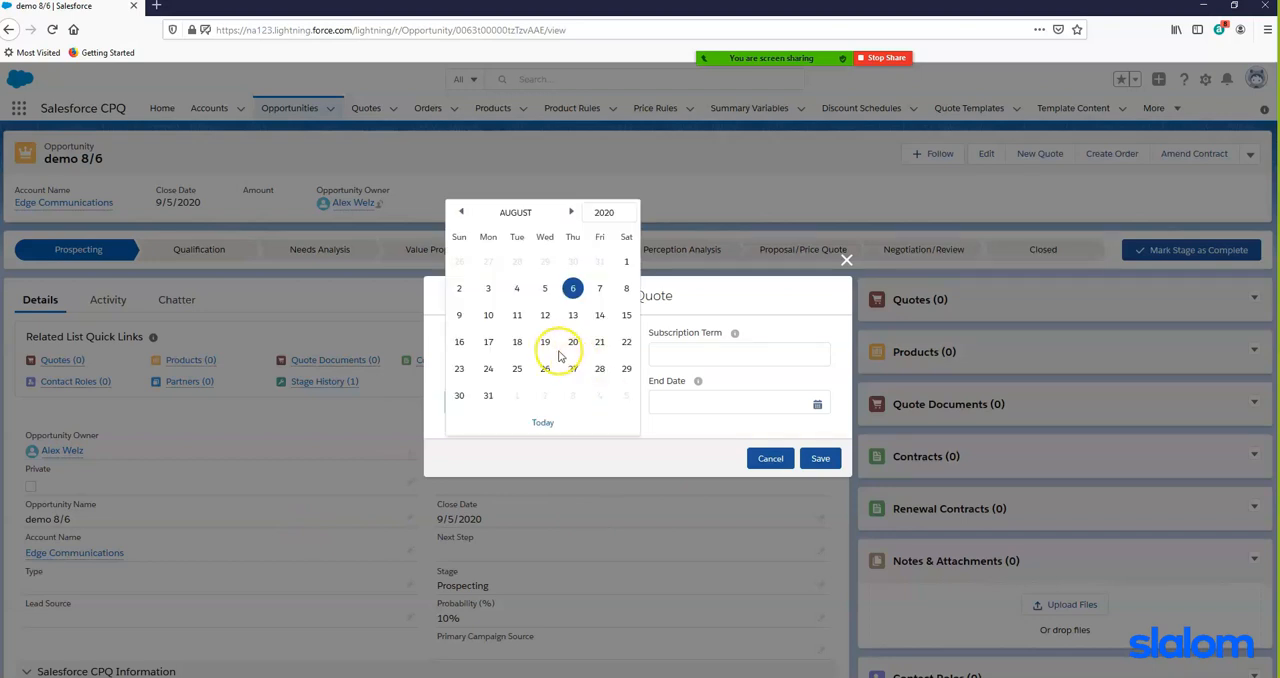
click(572, 288)
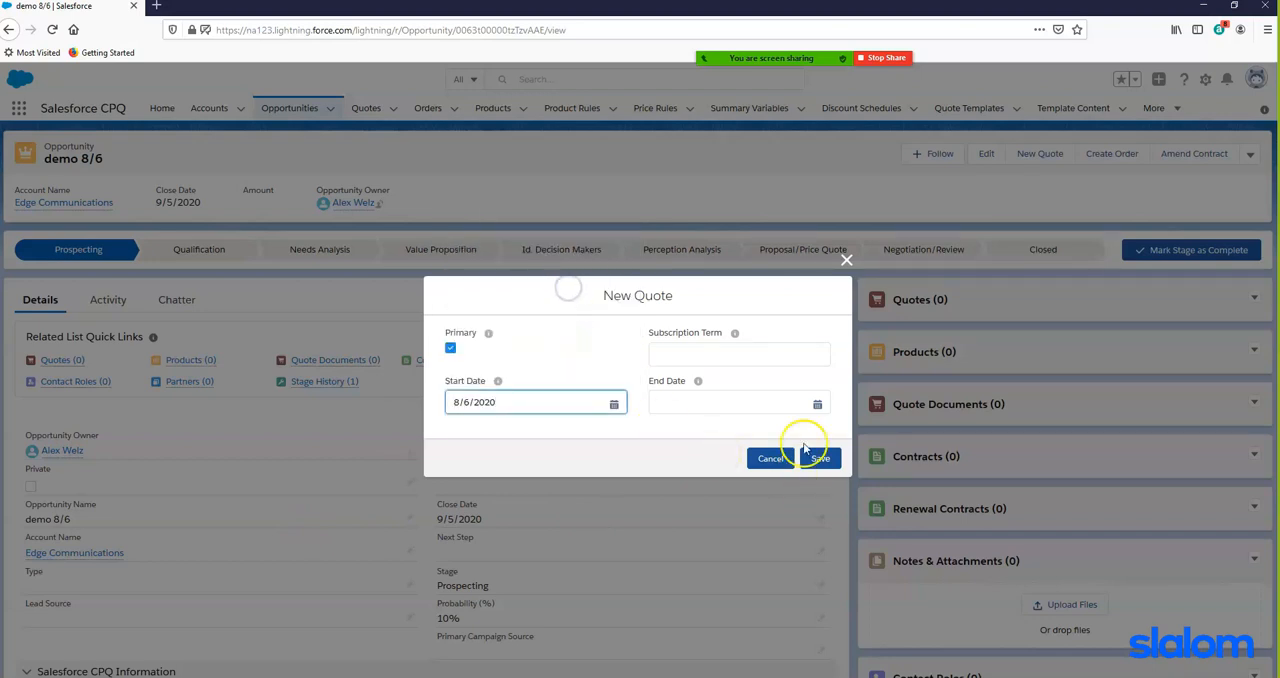
- Set the new quote's end date to 8/5/2021 and save the quote
click(817, 406)
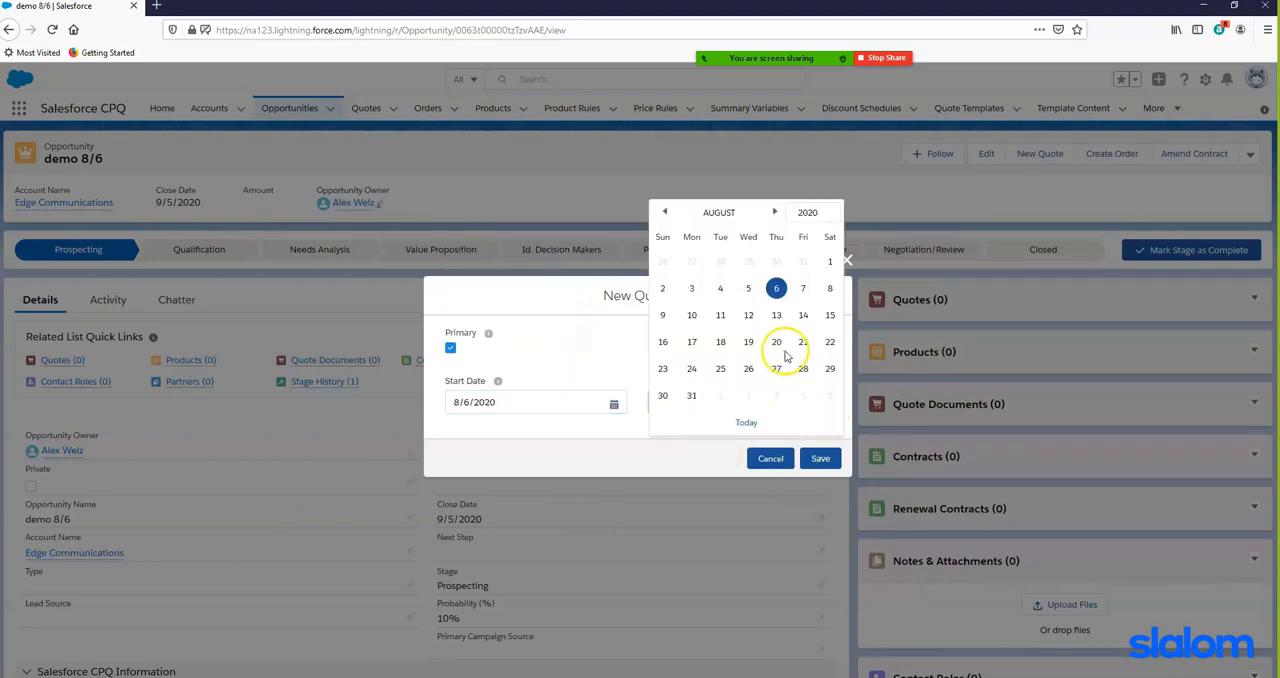
click(812, 212)
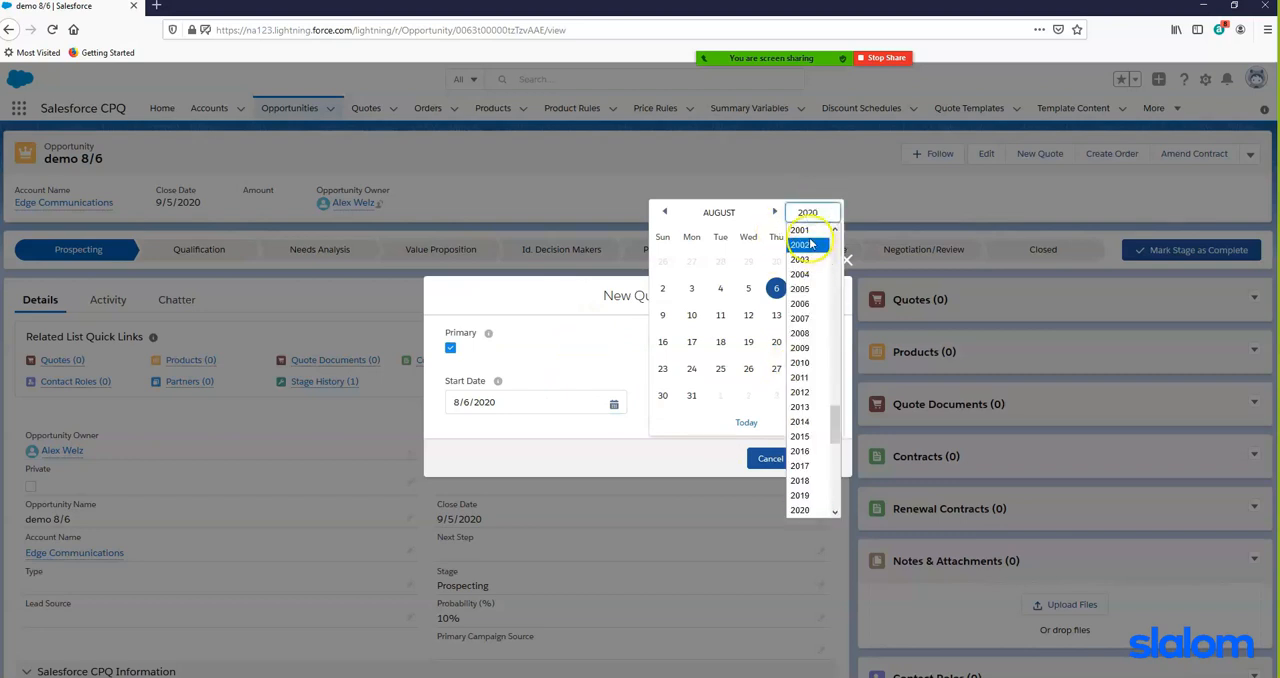
scroll(805, 495, down, 2)
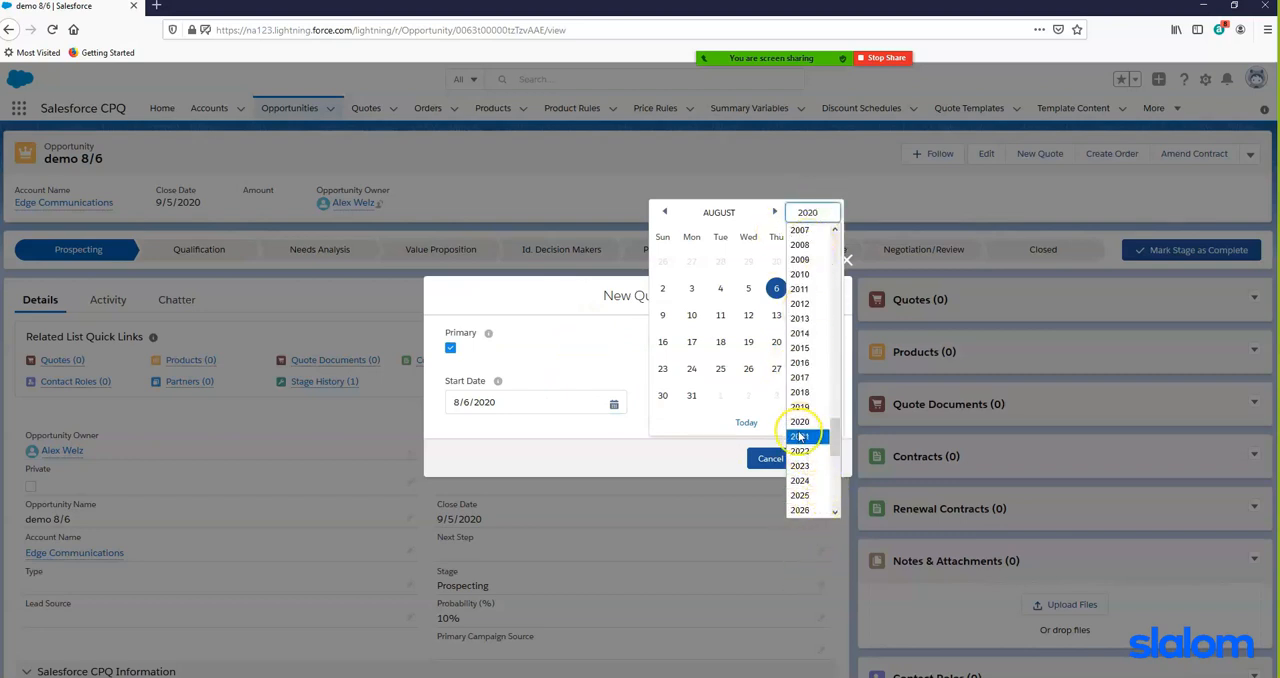
click(800, 437)
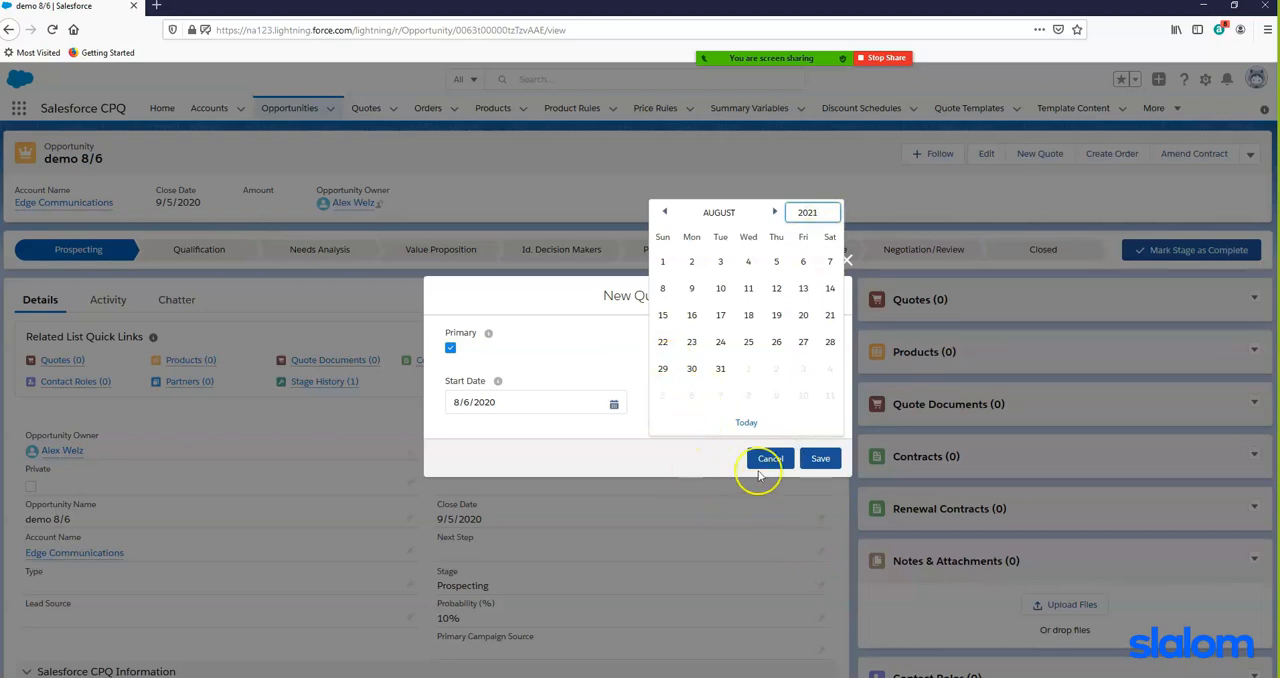
click(777, 262)
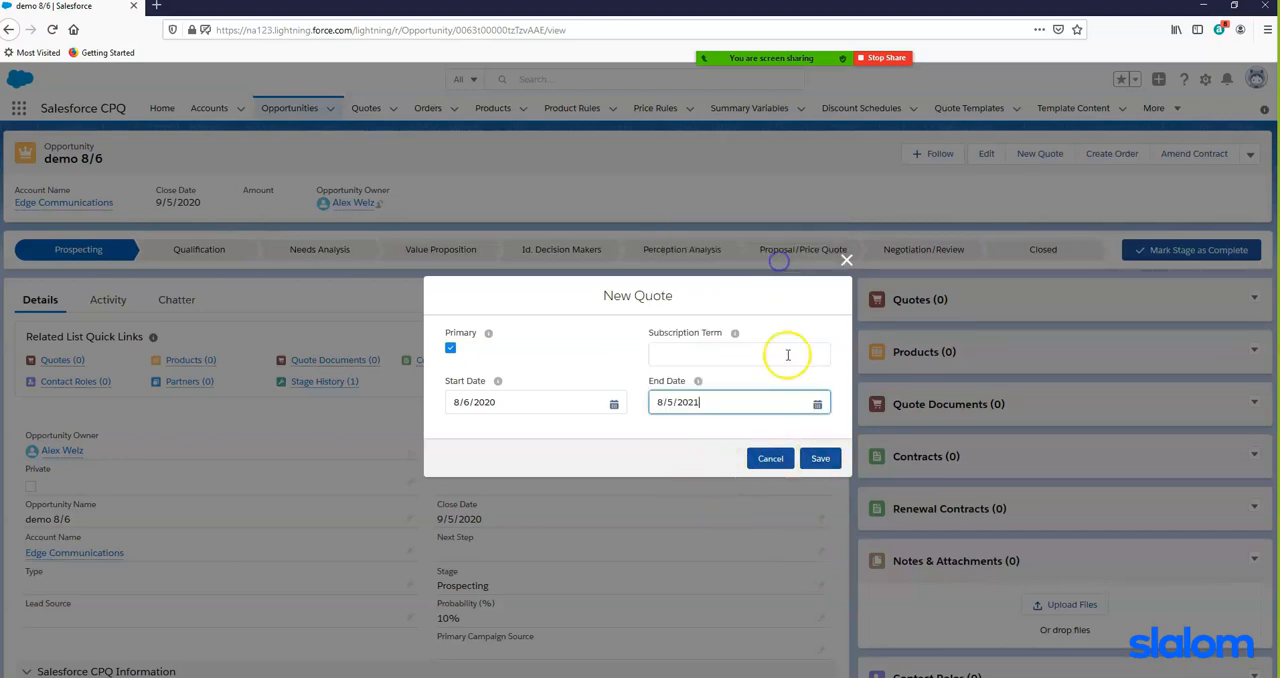
click(820, 459)
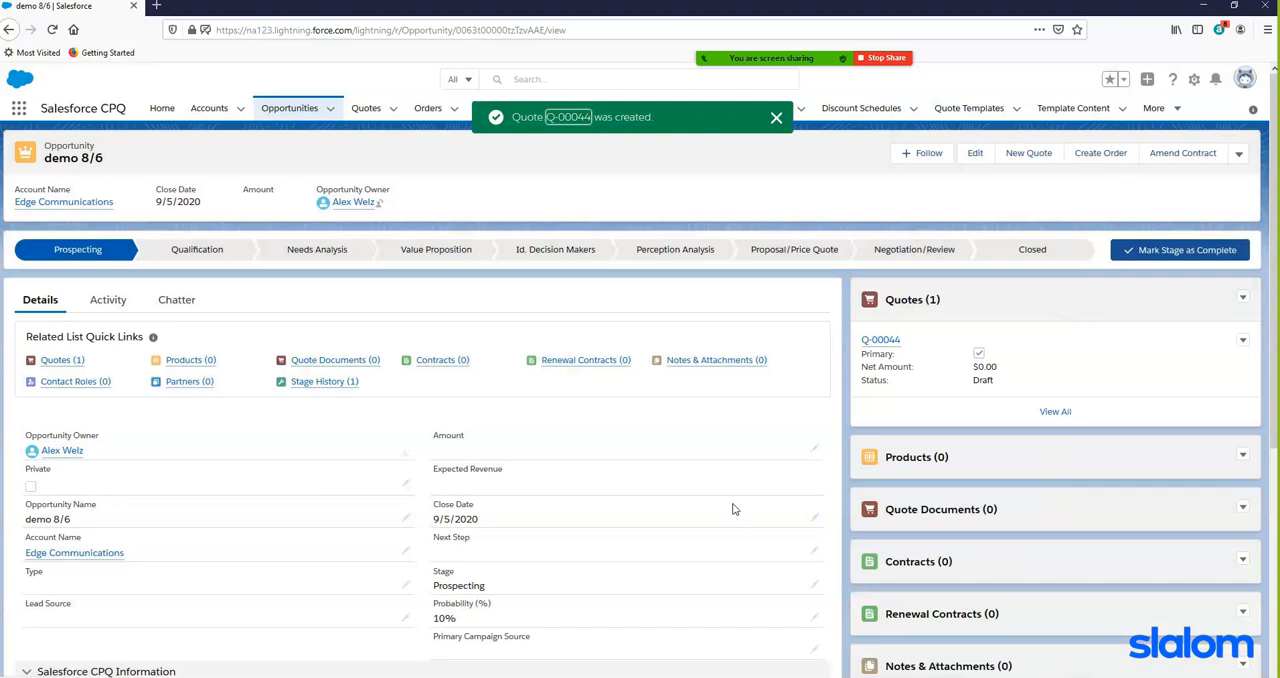
- Edit the lines of the new quote and have Guided Selling suggest products for Computer System
click(882, 342)
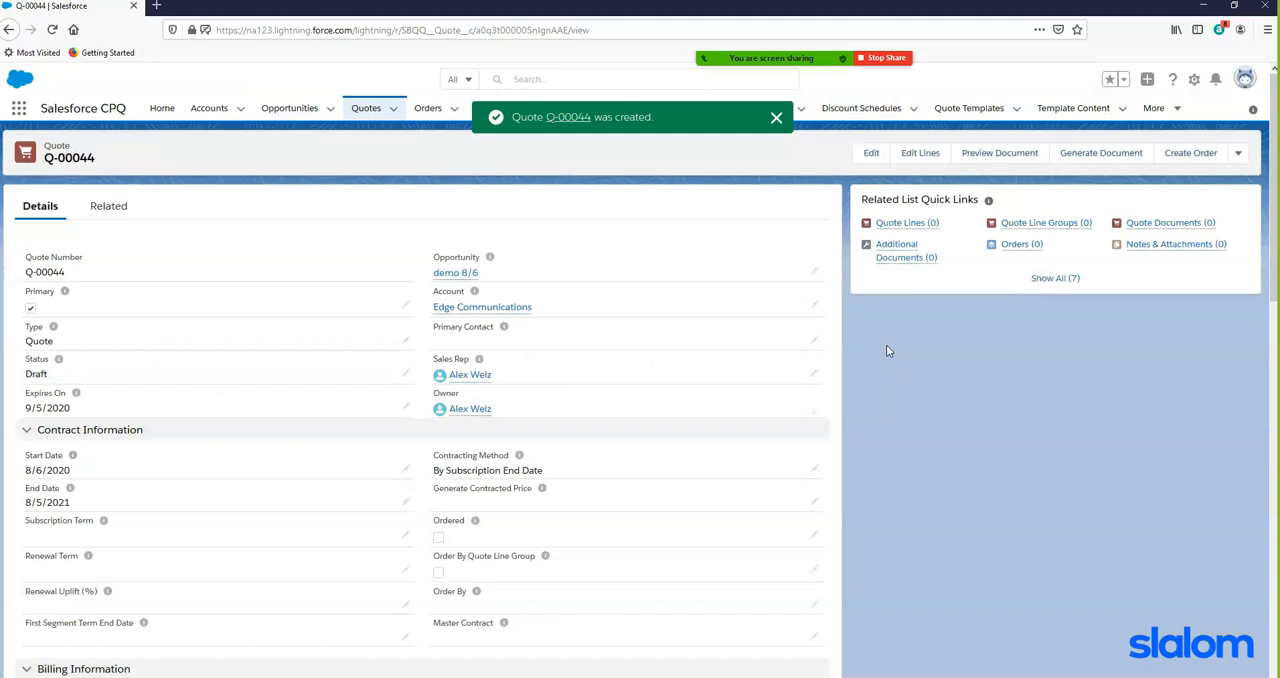
click(920, 152)
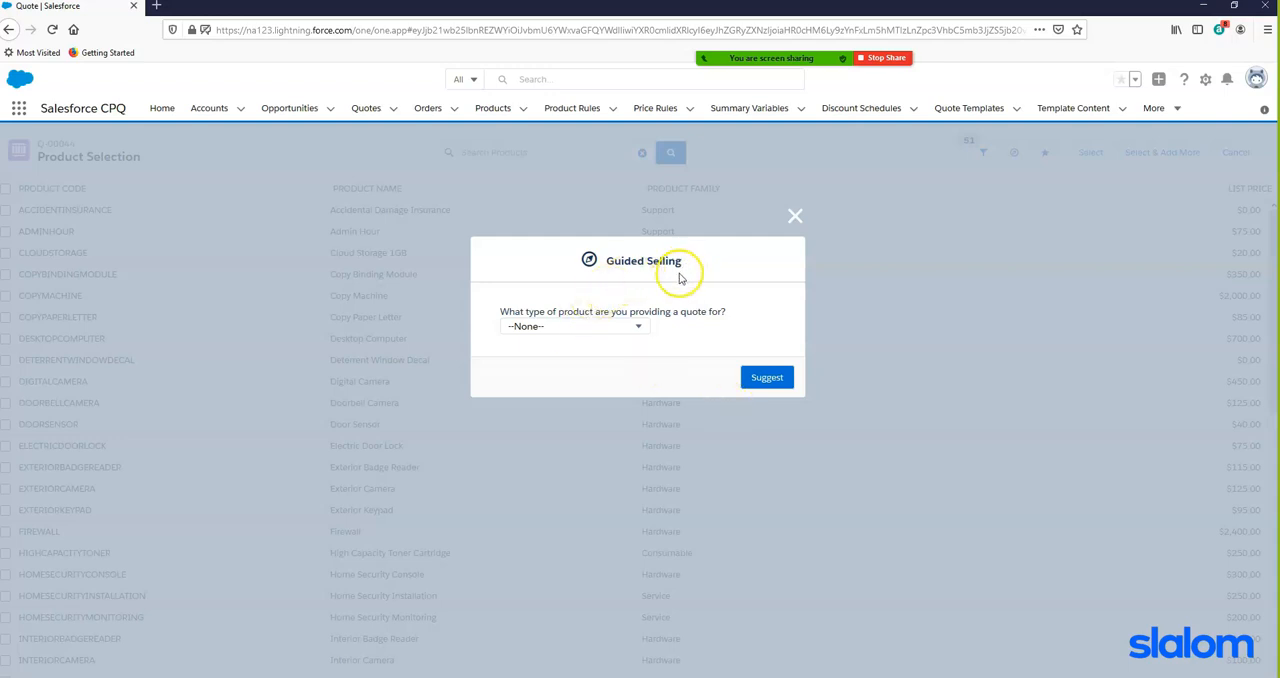
click(637, 326)
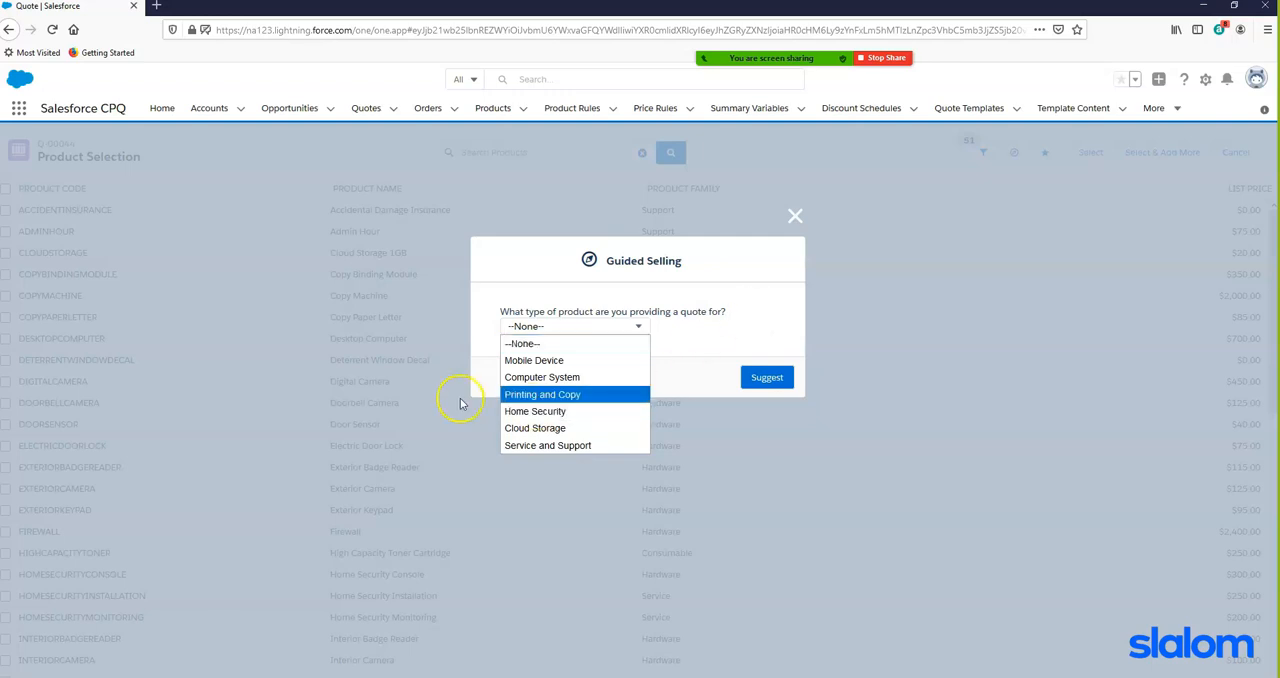
click(539, 378)
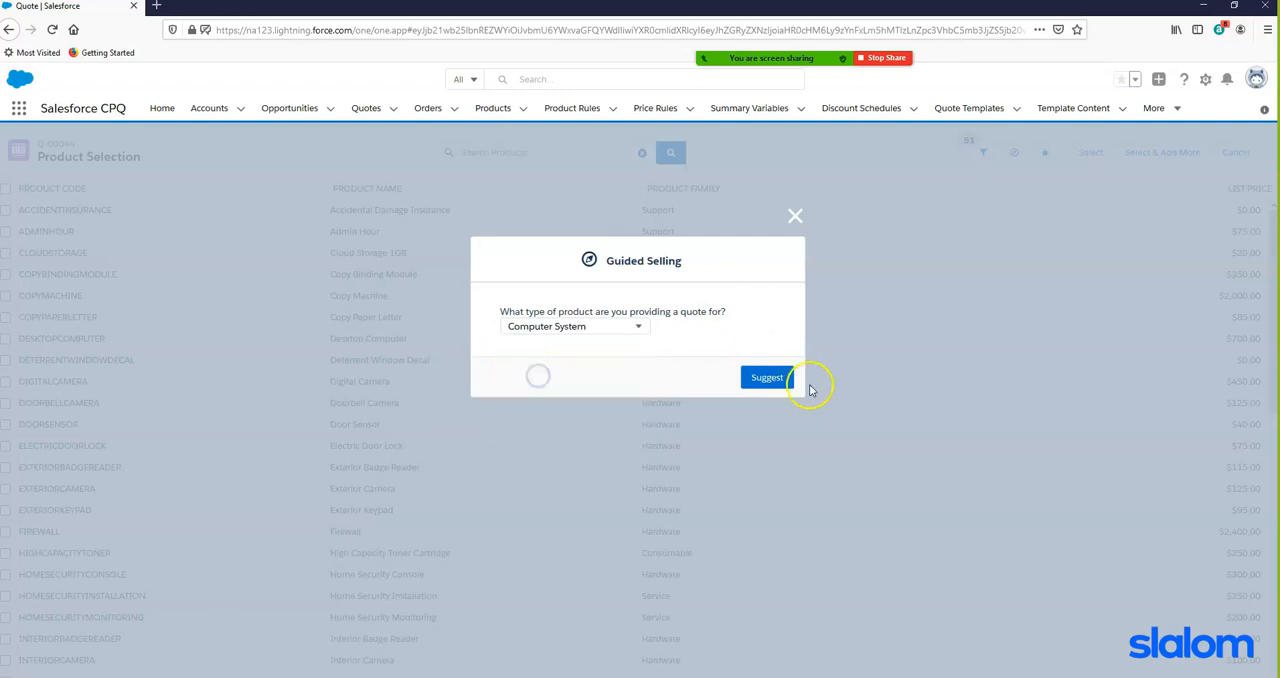
click(767, 377)
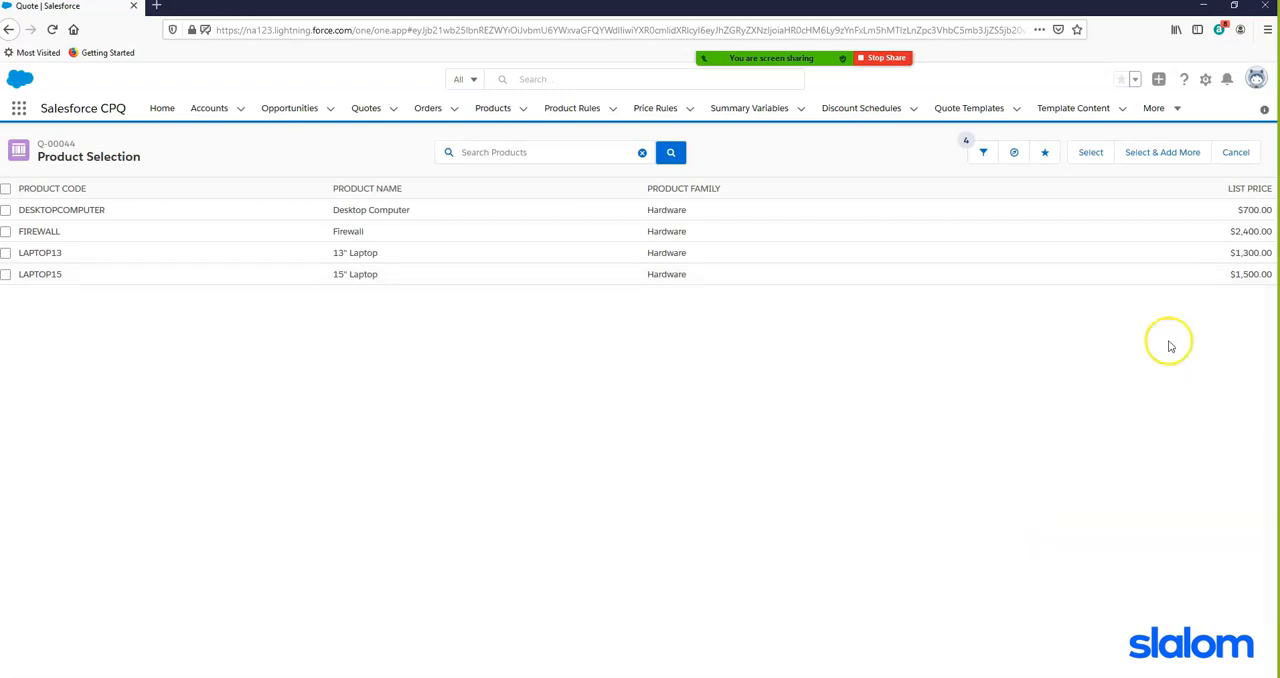
- Have Guided Selling suggest products for the Service and Support type
click(1015, 154)
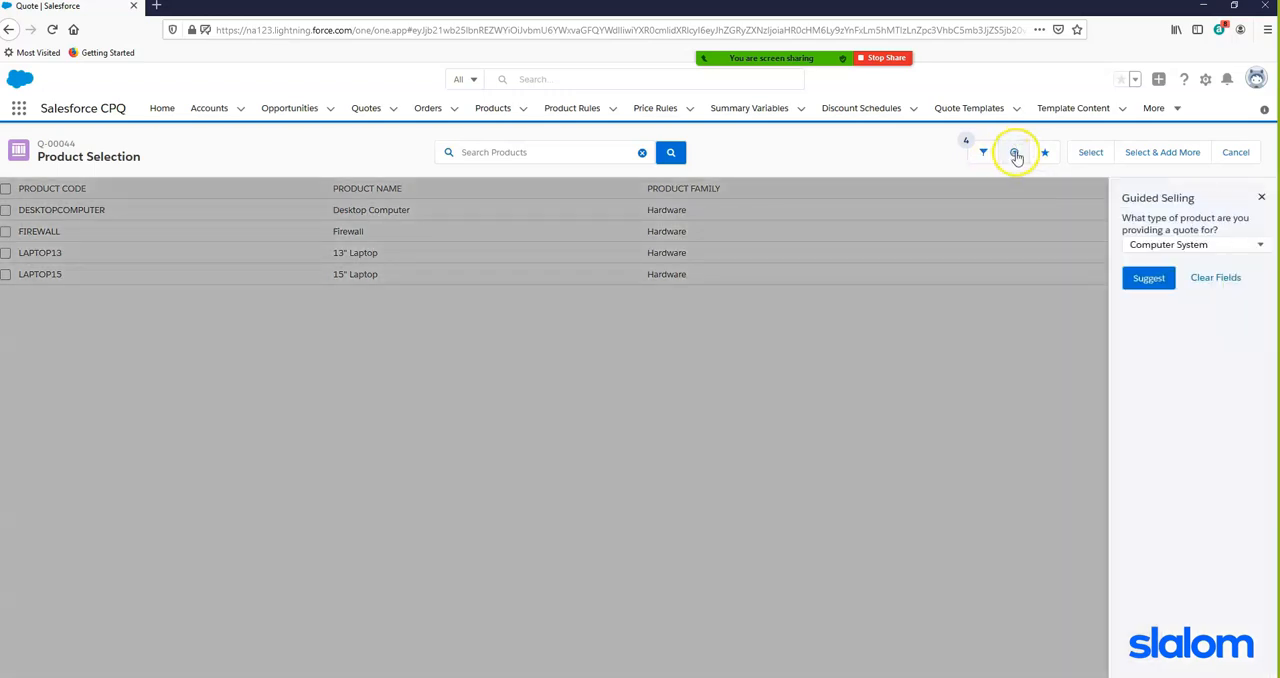
click(1214, 250)
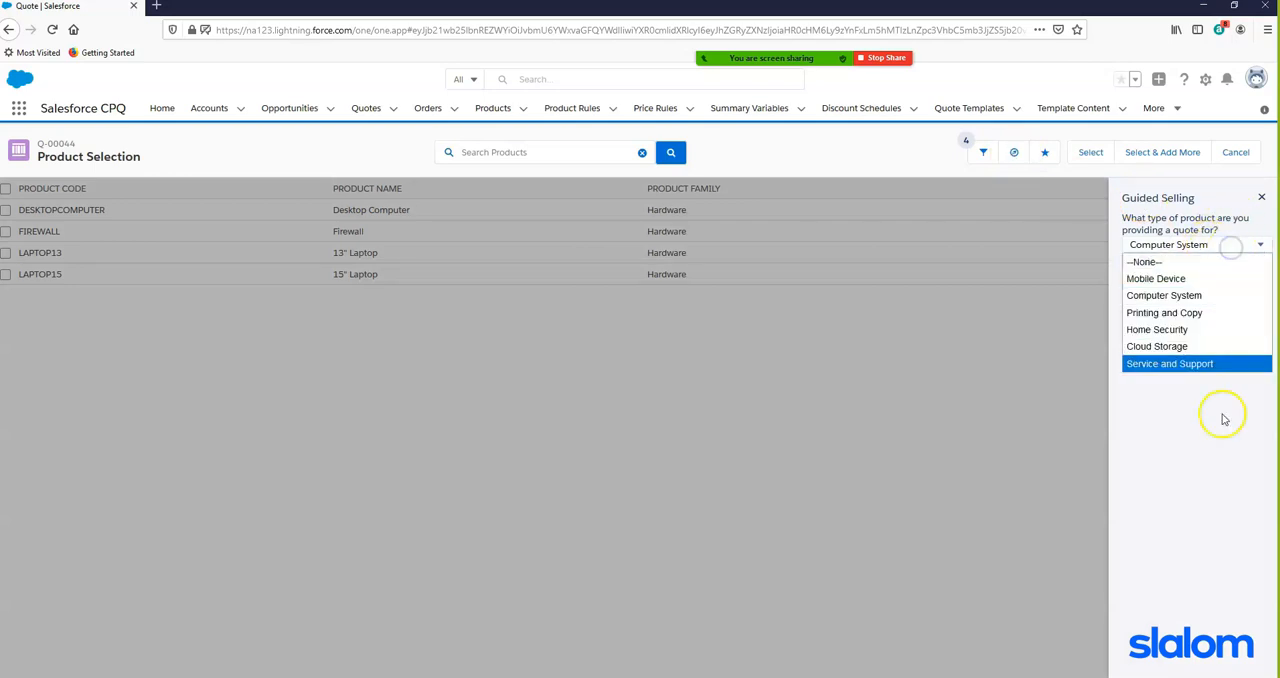
click(1178, 365)
click(1148, 278)
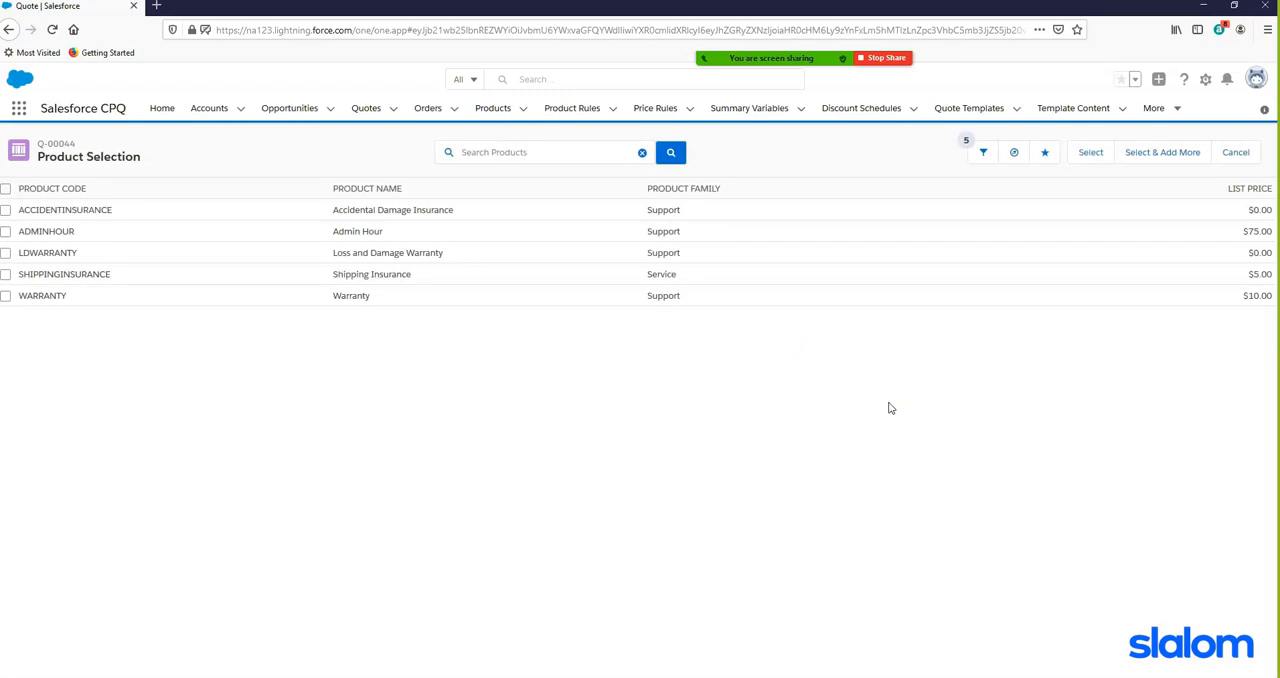
- Filter the product list by the Home Security category and the Service product family
click(981, 153)
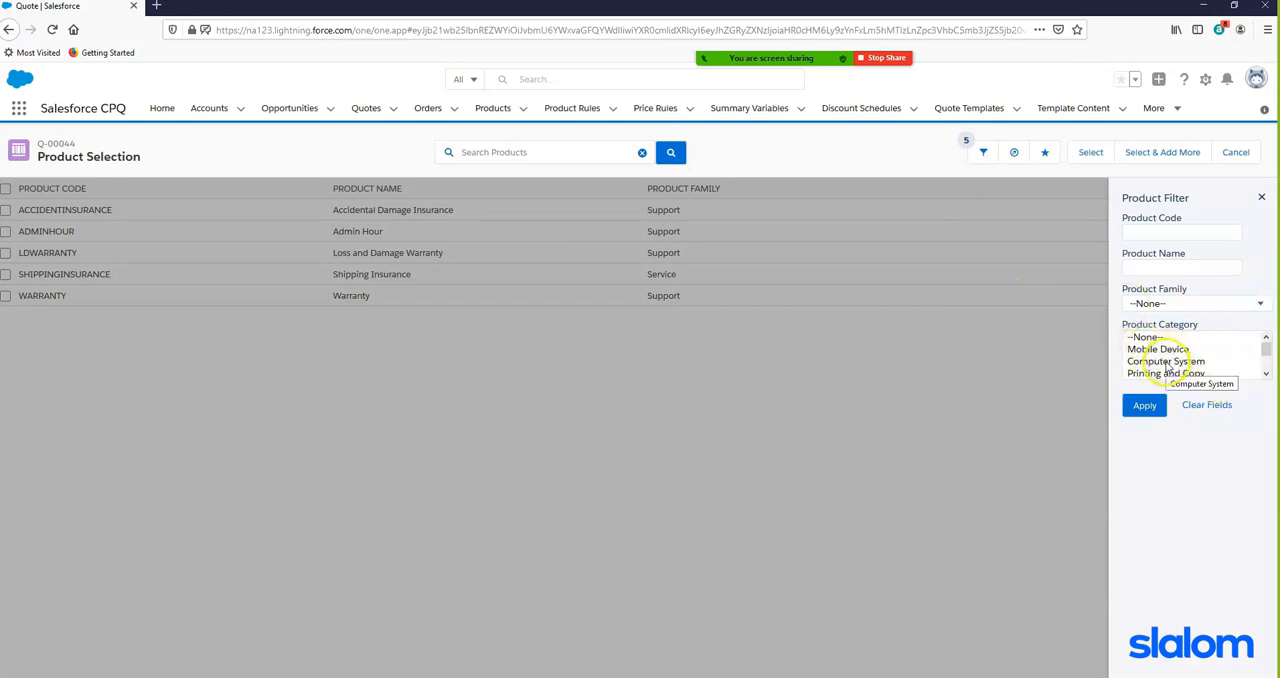
scroll(1180, 365, down, 1)
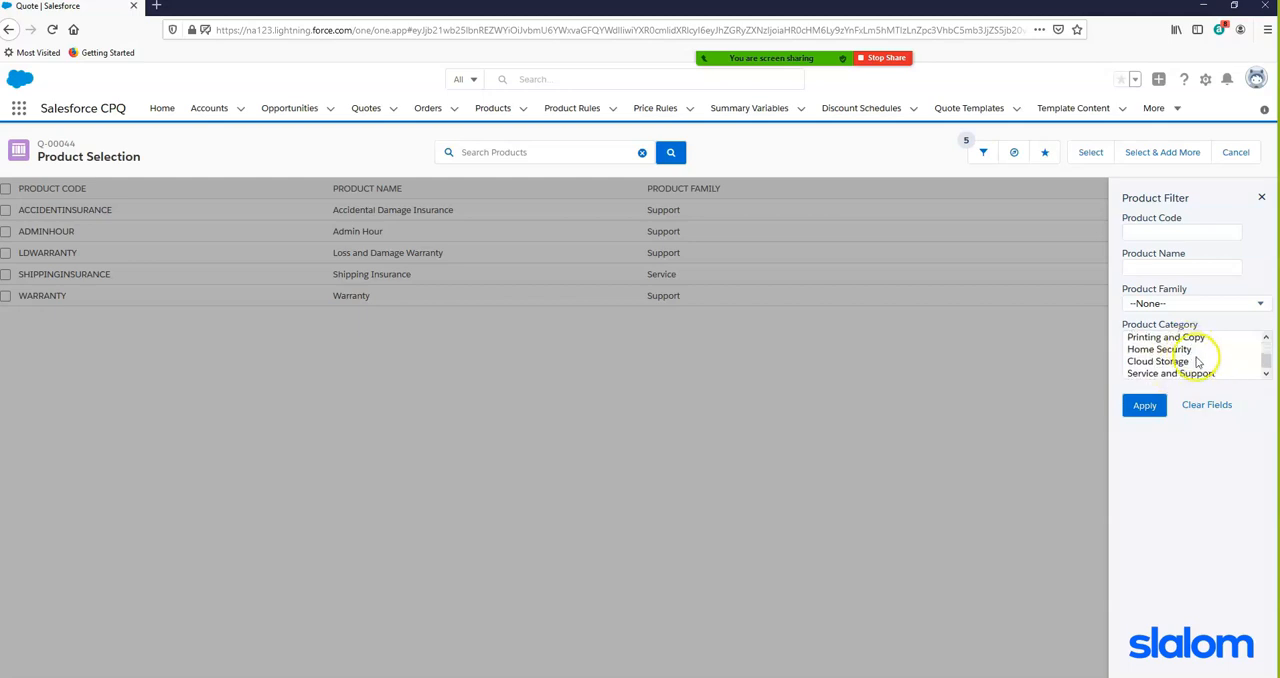
click(1168, 350)
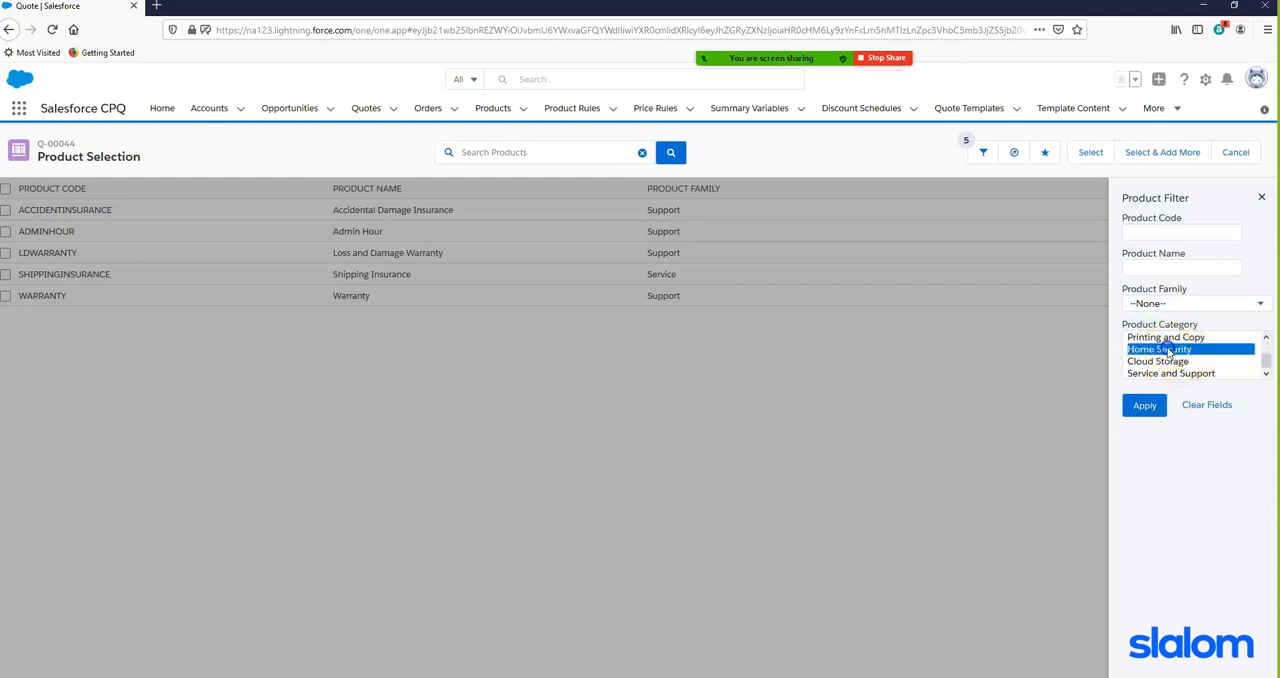
click(1192, 303)
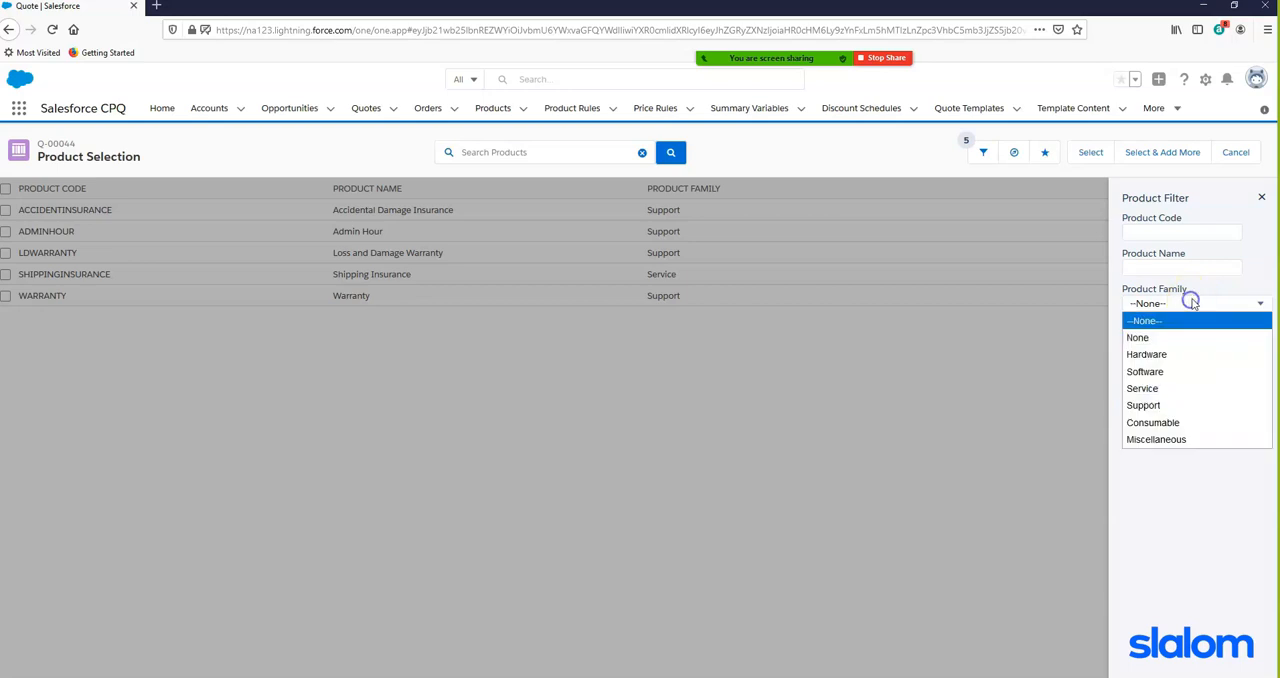
click(1145, 388)
click(1146, 406)
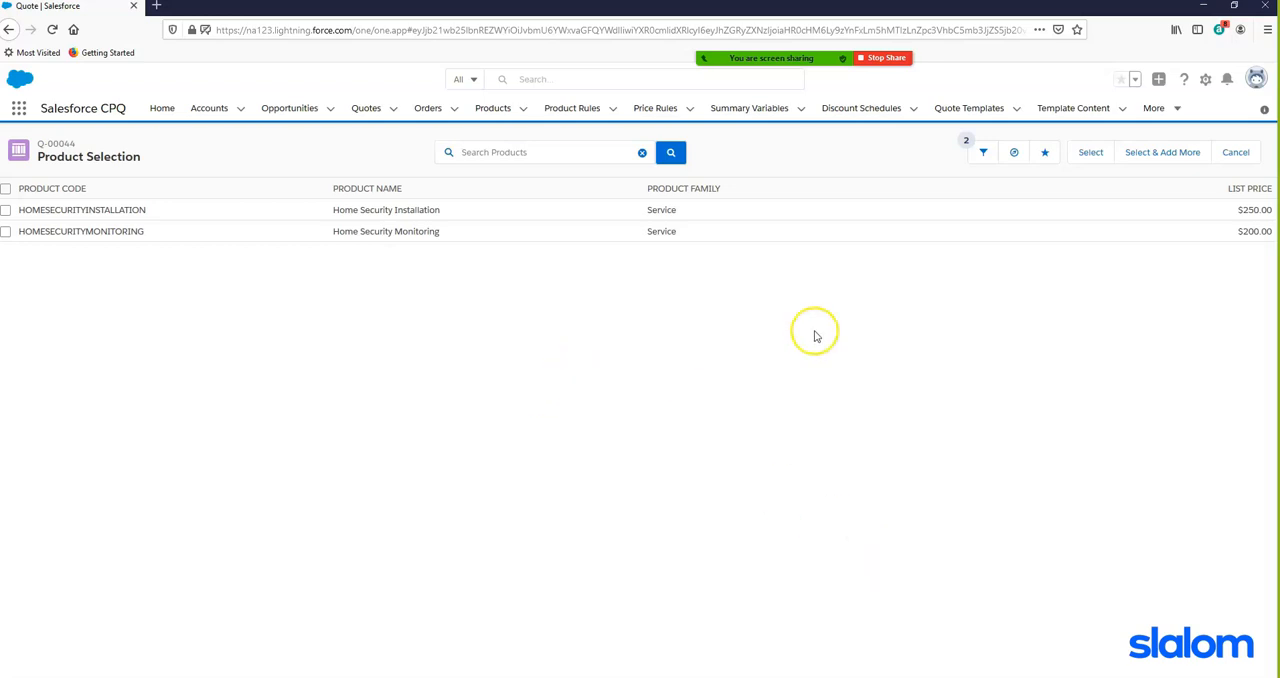
- Change the Guided Selling product type to Home Security and get its suggested products
click(1013, 152)
click(1195, 245)
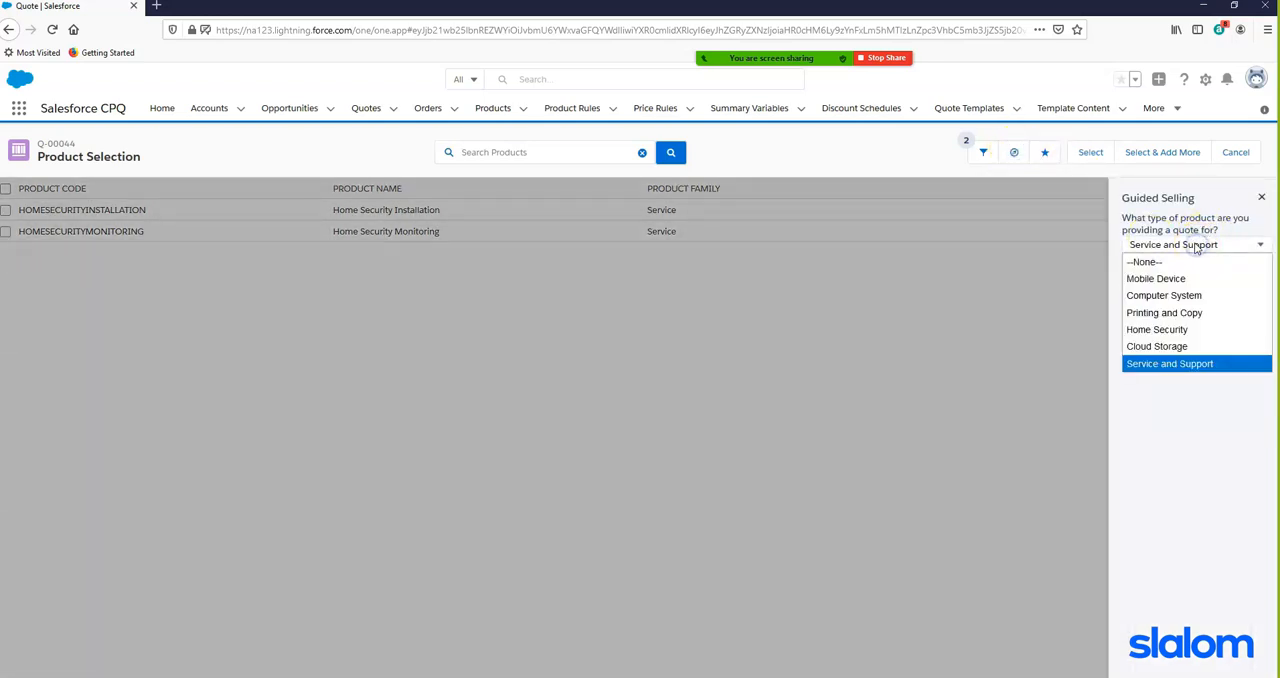
click(1157, 393)
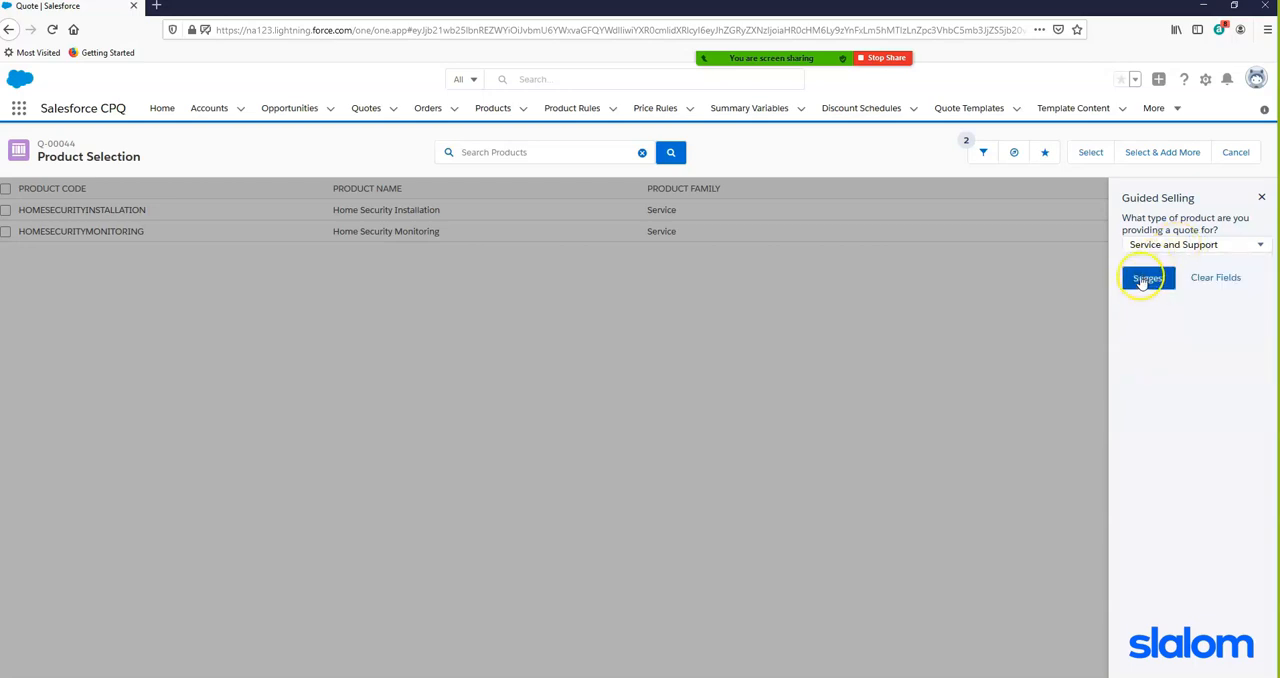
click(1175, 246)
click(1142, 330)
click(1150, 278)
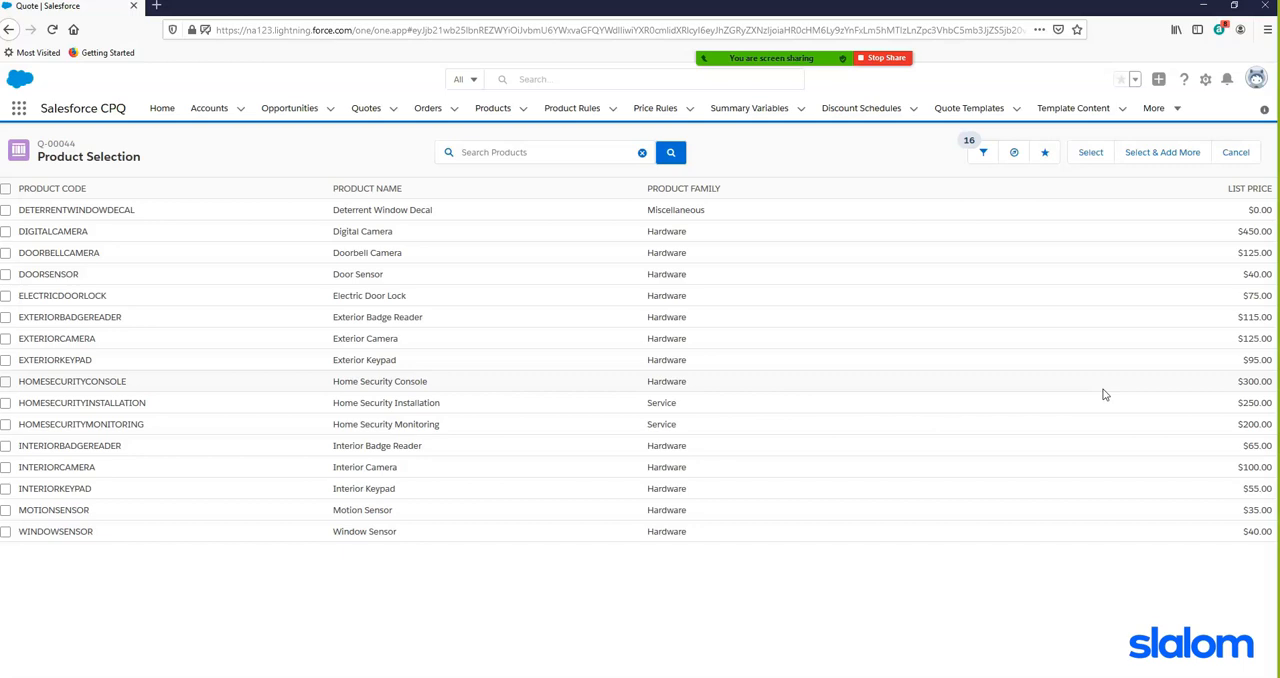
- Have Guided Selling suggest products for Computer System and select the Desktop Computer for the quote
click(1009, 155)
click(1210, 244)
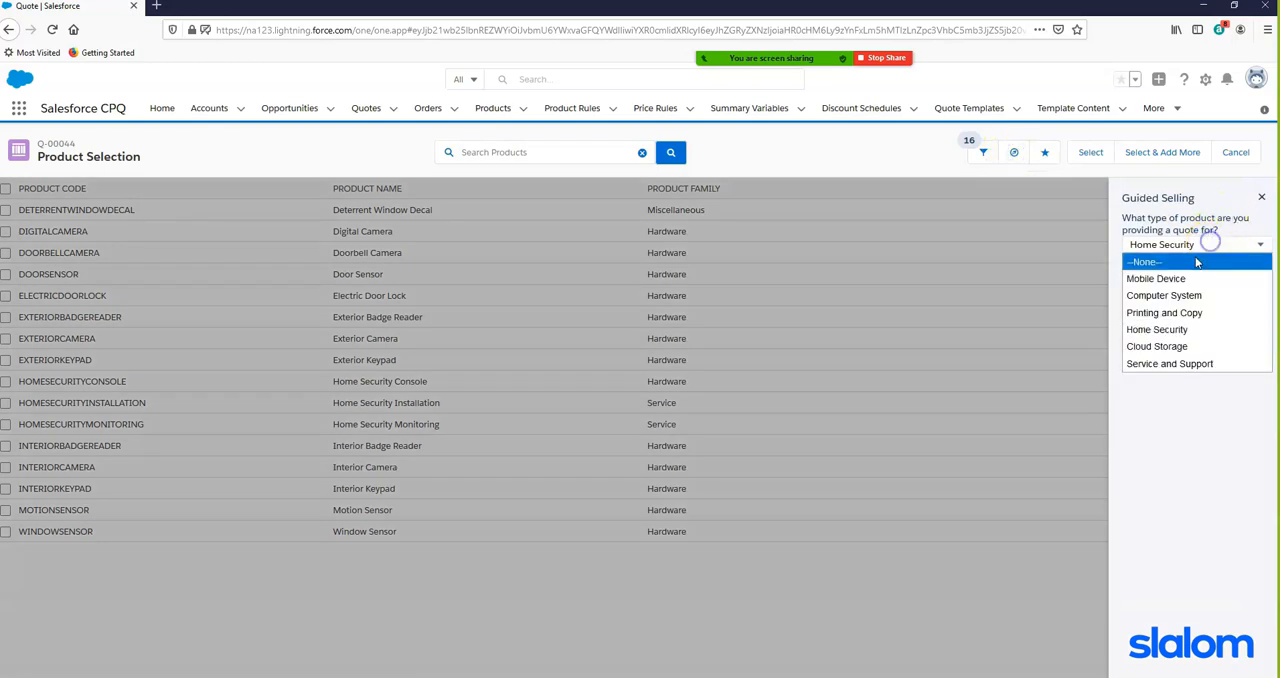
click(1168, 295)
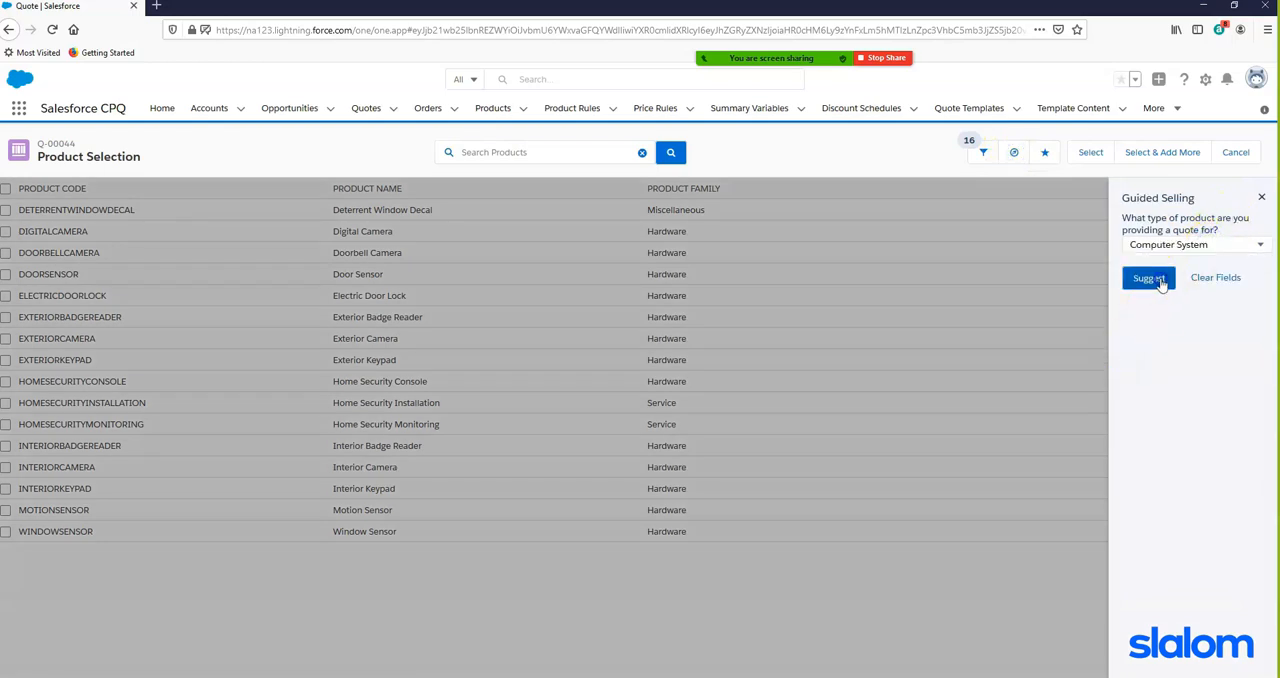
click(1150, 279)
click(5, 210)
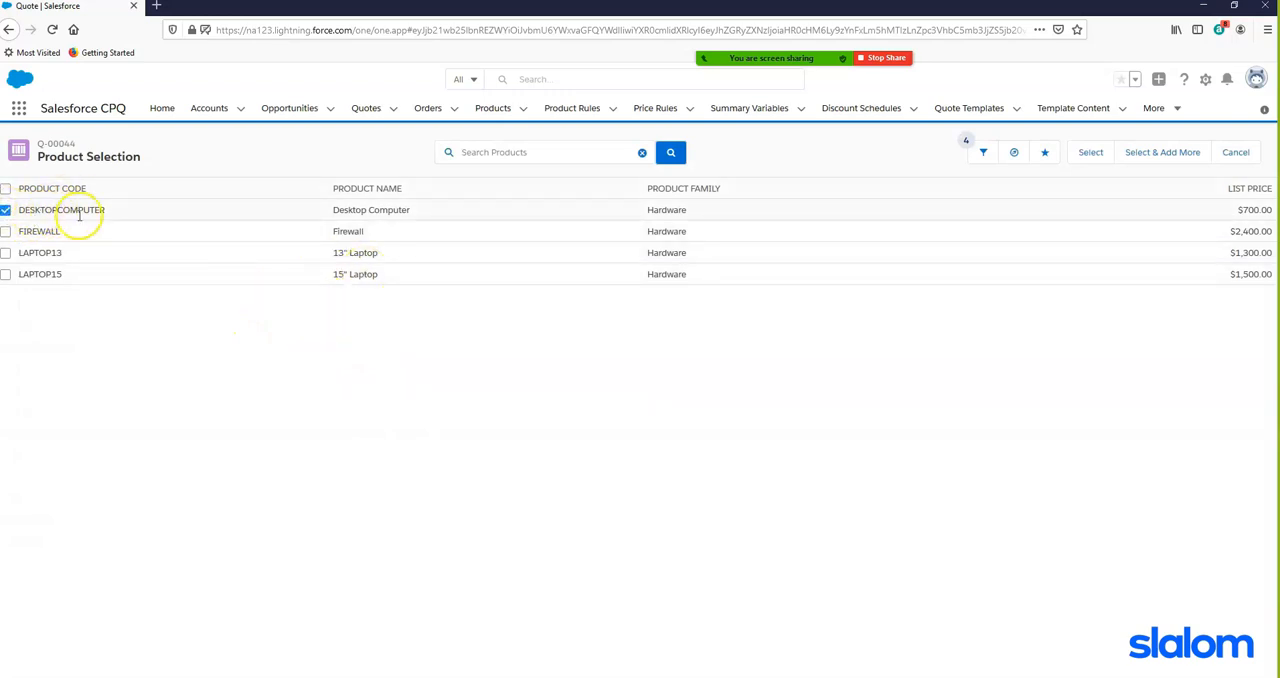
click(1090, 155)
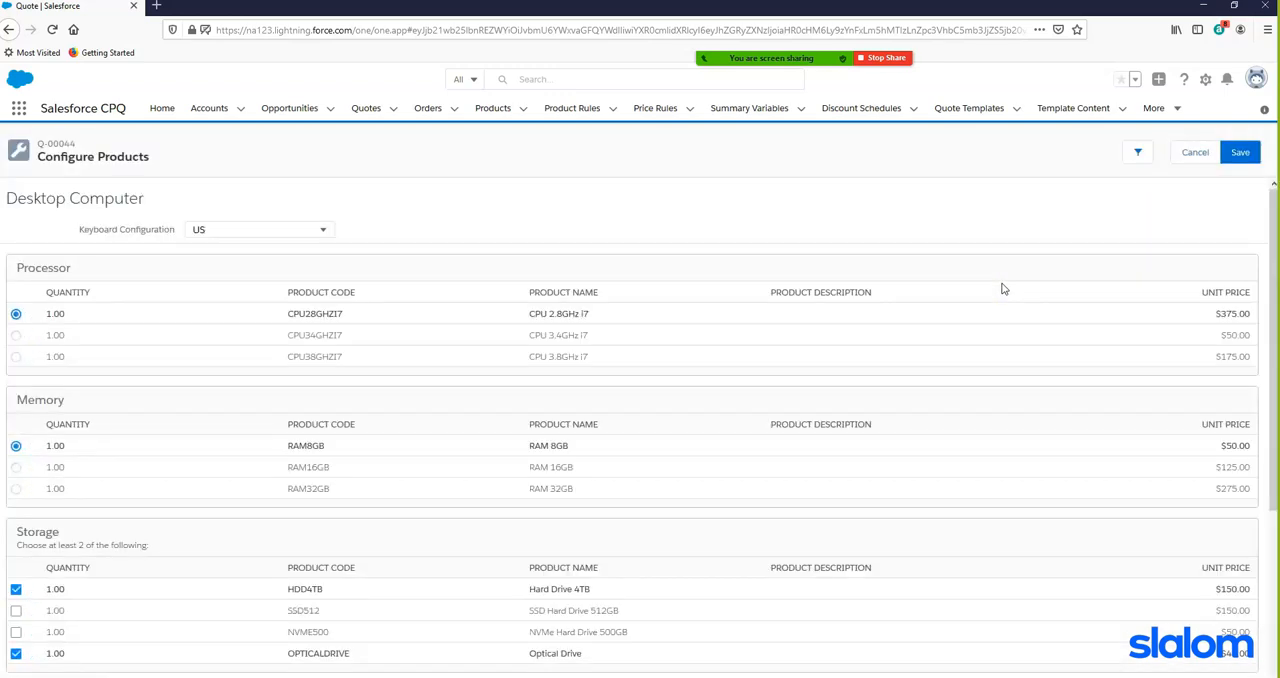
- Try the CPU 3.4GHz i7 and CPU 3.8GHz i7 processor options and return to CPU 2.8GHz i7
click(16, 335)
click(16, 357)
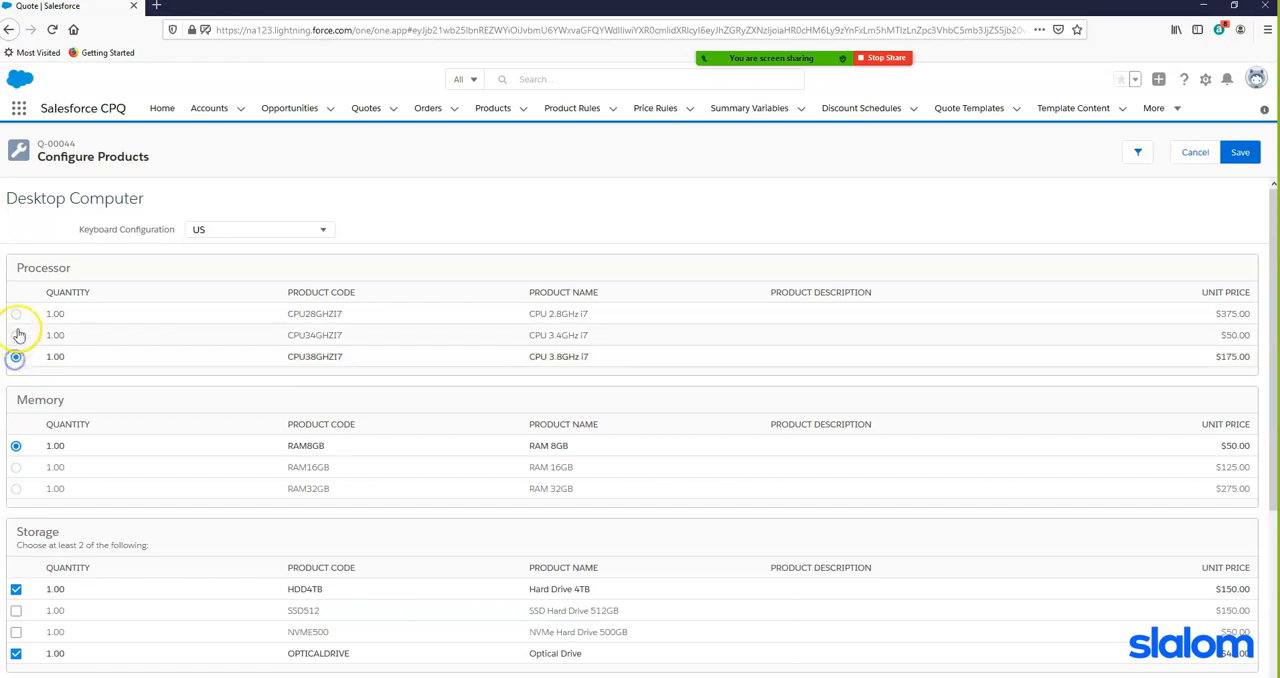
click(16, 314)
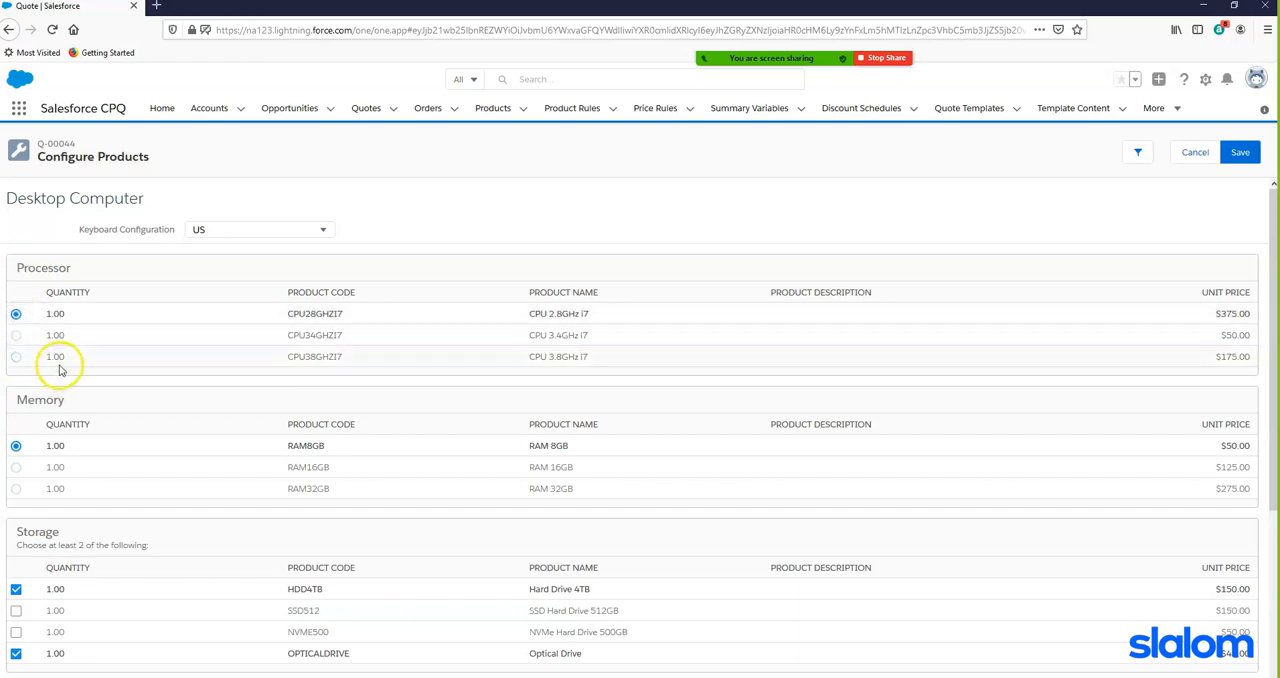
- Add the NVMe Hard Drive 500GB to the desktop's storage options, leaving the SSD Hard Drive 512GB out
scroll(128, 352, down, 3)
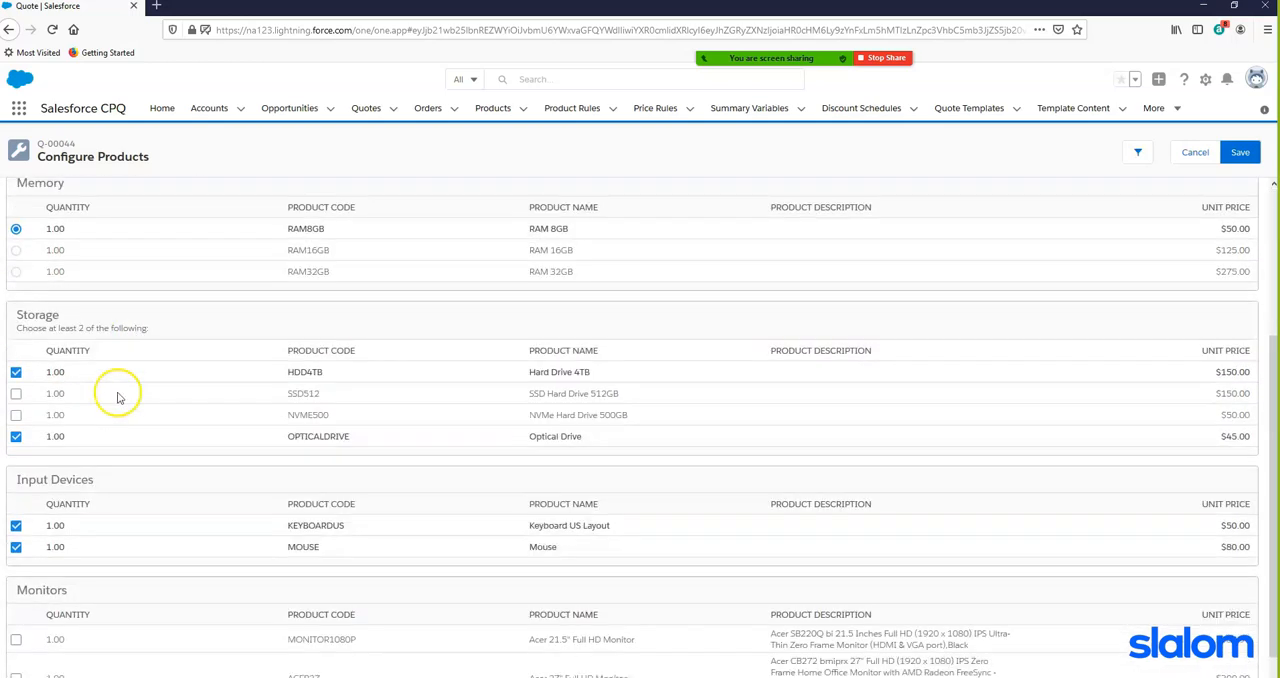
click(16, 393)
click(16, 414)
click(16, 393)
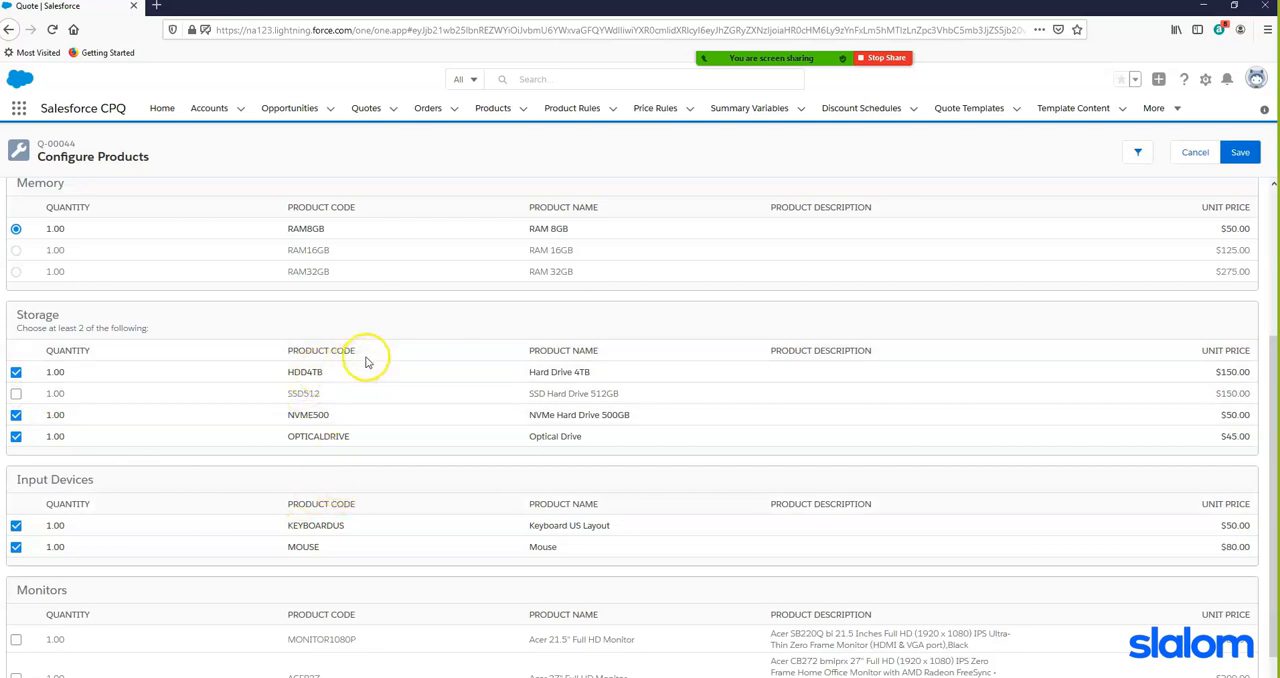
- Set the desktop's Keyboard Configuration to UK and check the keyboard under Input Devices
scroll(420, 358, up, 3)
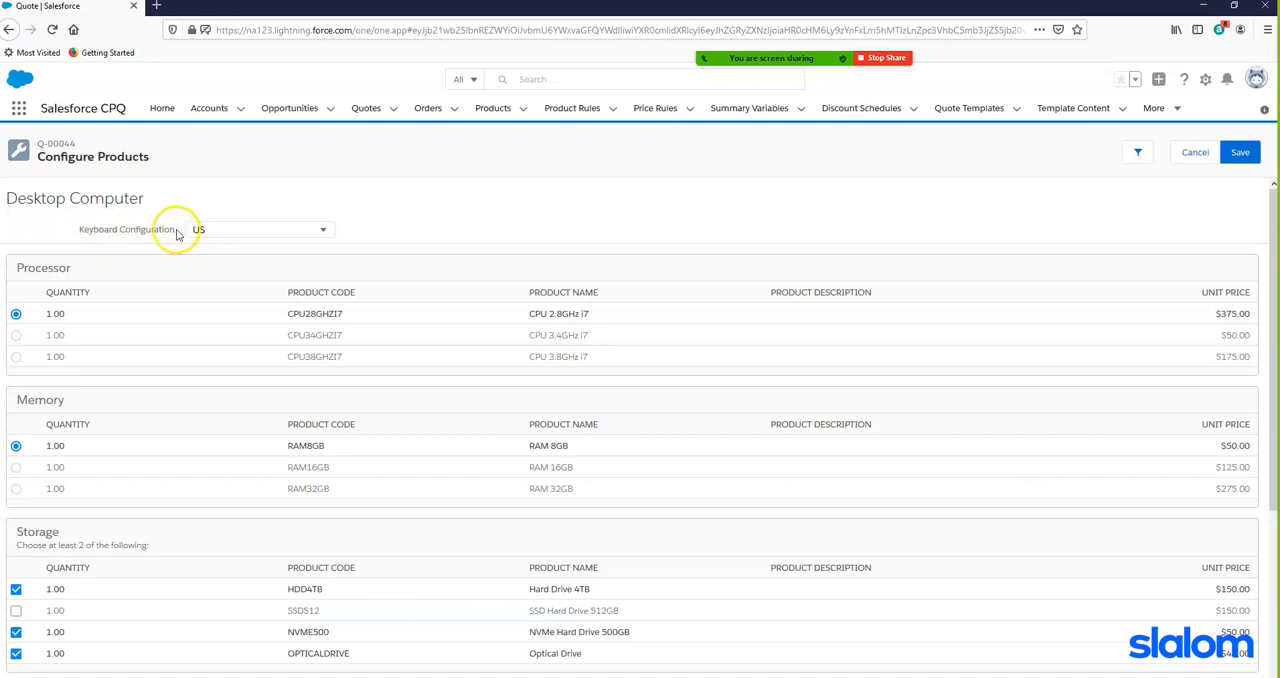
scroll(395, 242, down, 5)
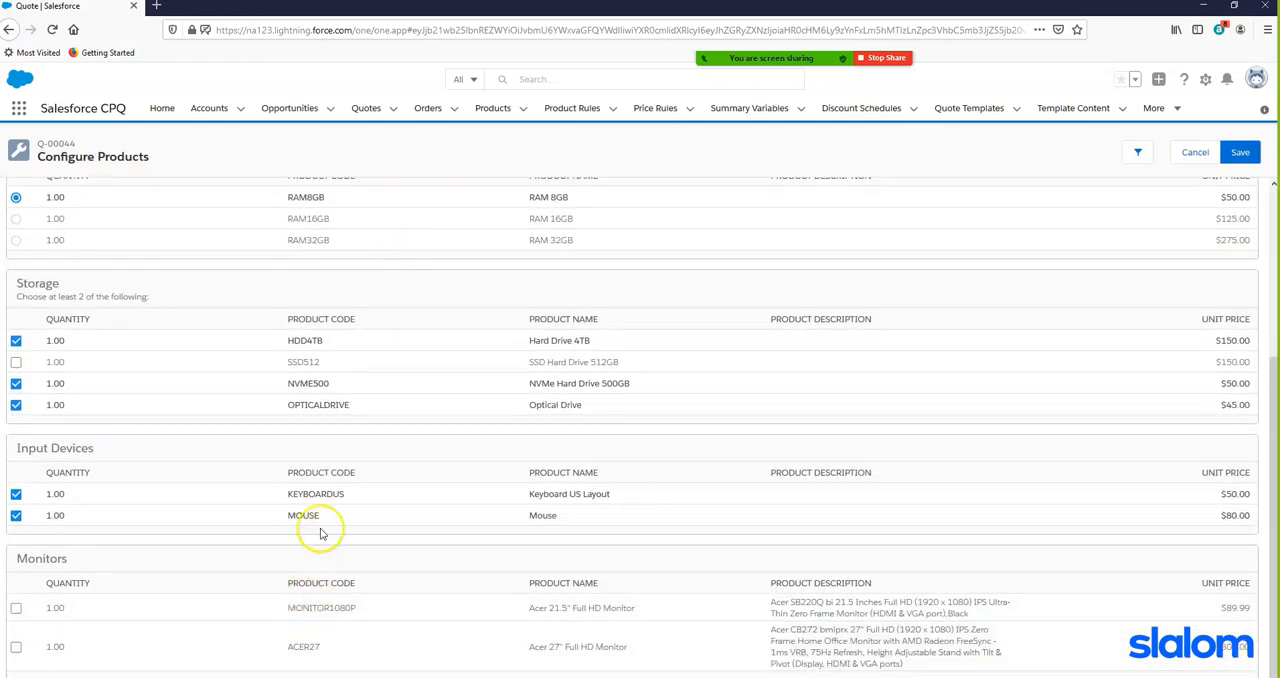
scroll(334, 434, up, 5)
click(276, 231)
click(235, 281)
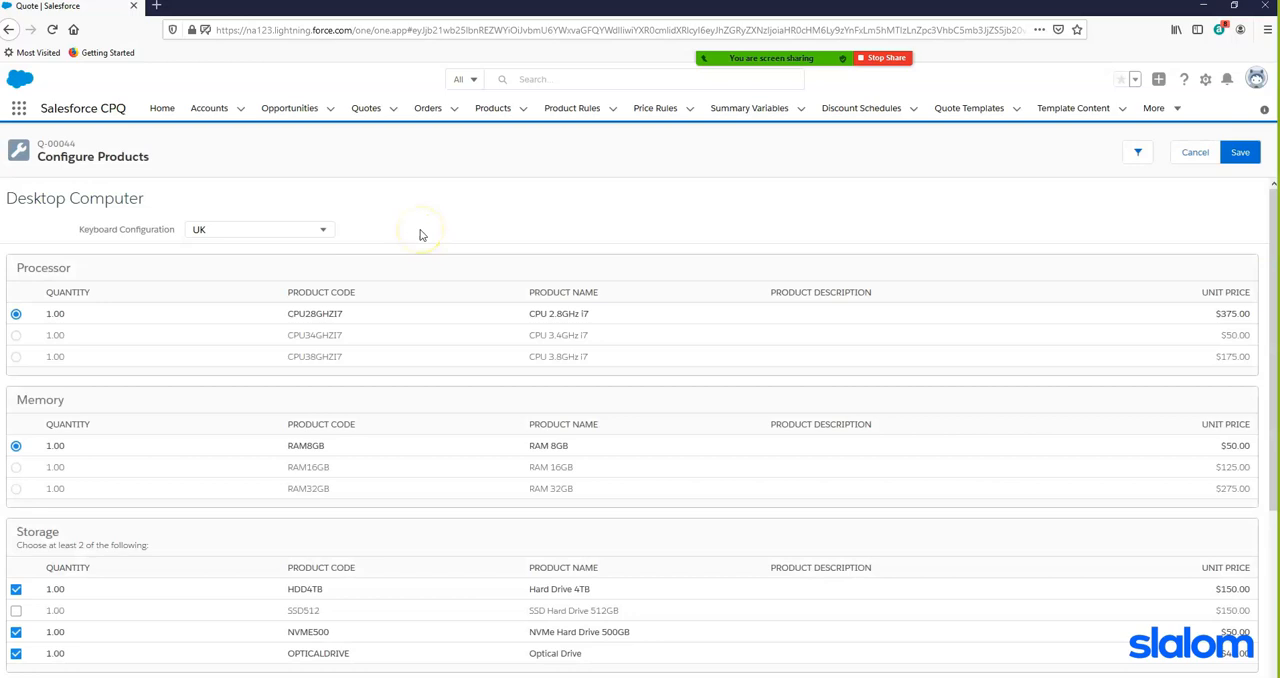
scroll(420, 235, down, 3)
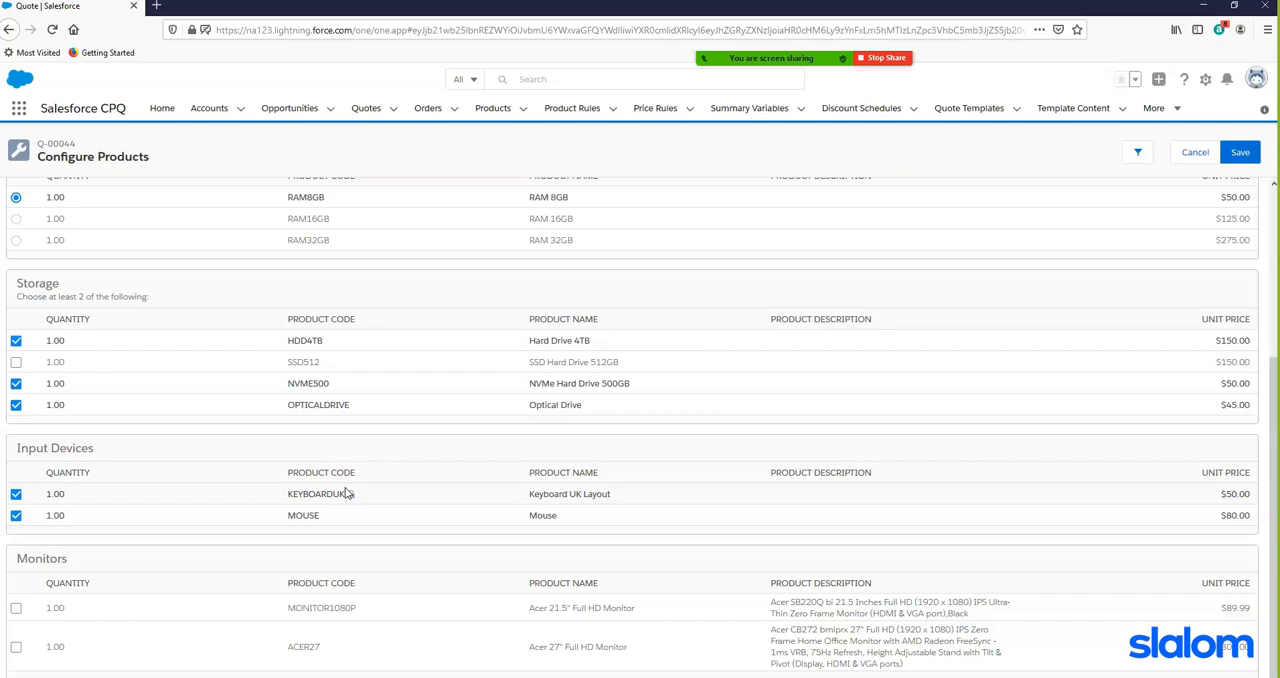
scroll(343, 450, up, 1)
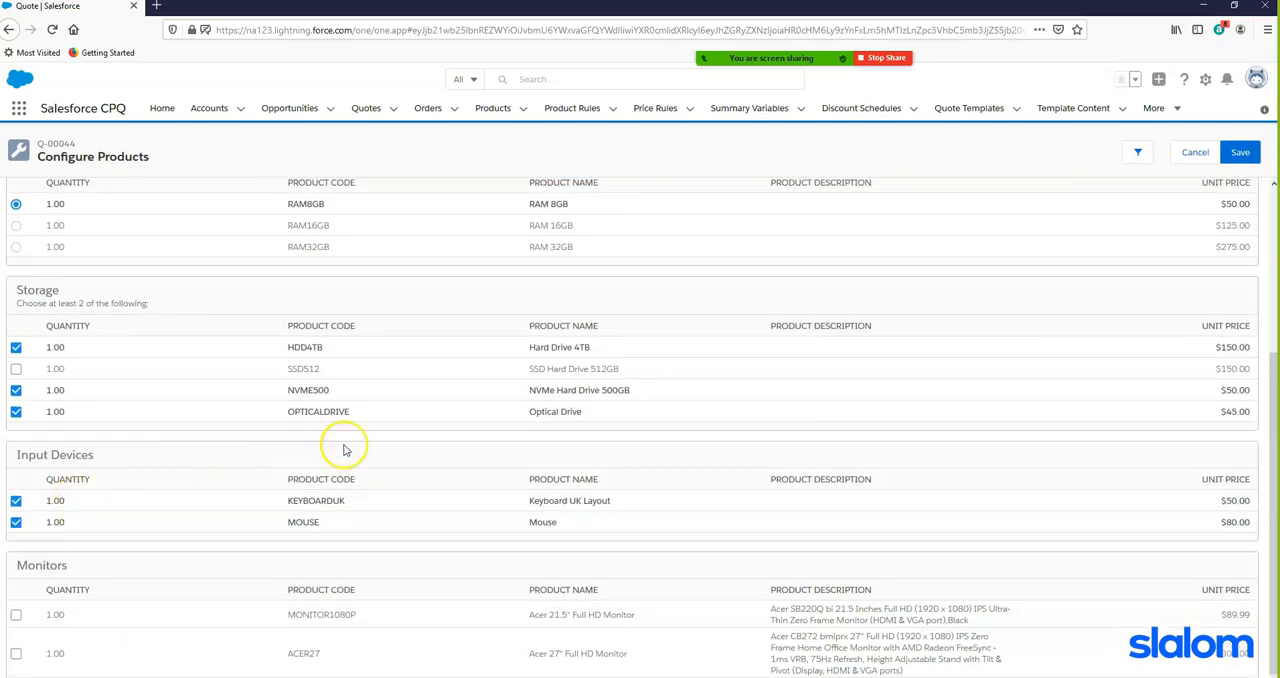
scroll(343, 450, up, 4)
scroll(40, 486, down, 1)
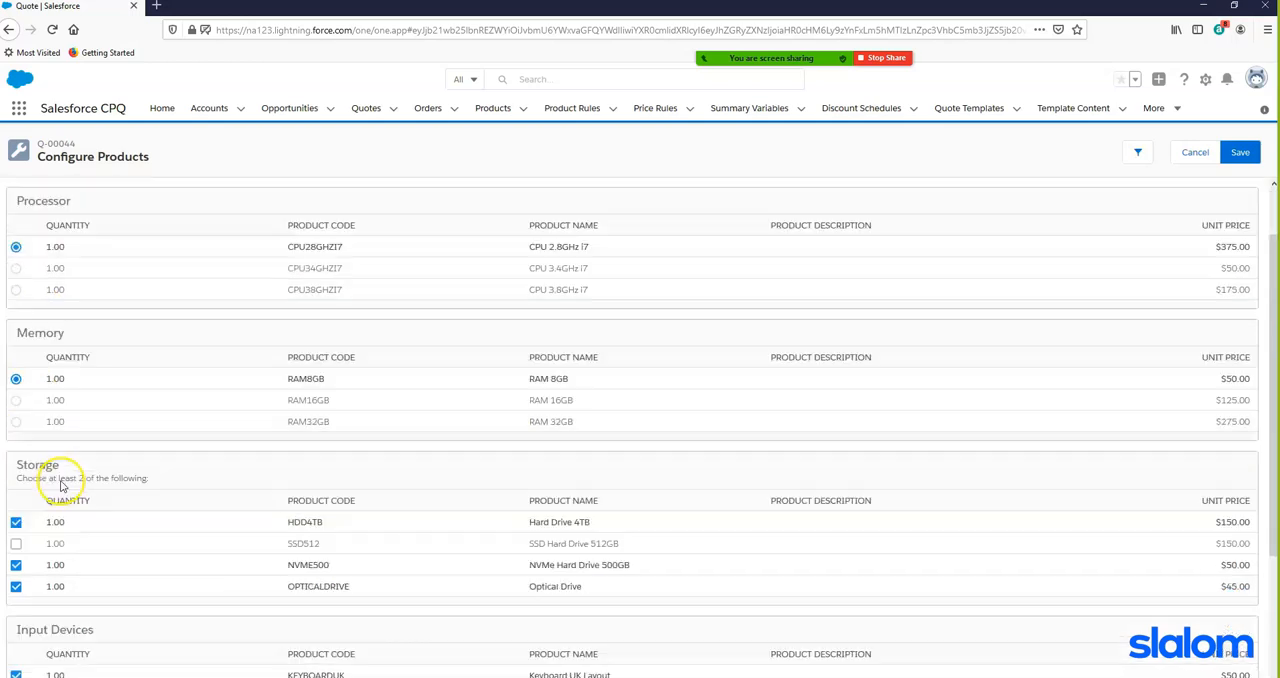
- Include the Acer 21.5" Full HD Monitor with quantity 2 and save the Desktop Computer configuration
scroll(60, 484, down, 1)
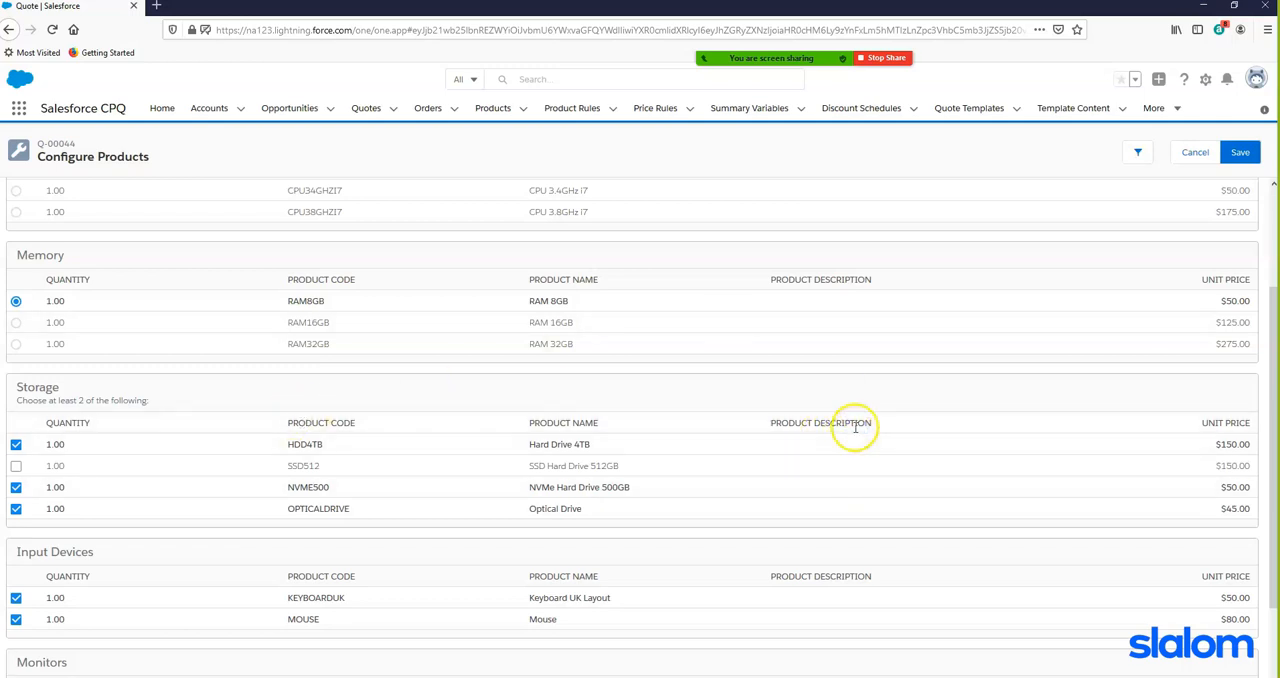
scroll(852, 428, down, 2)
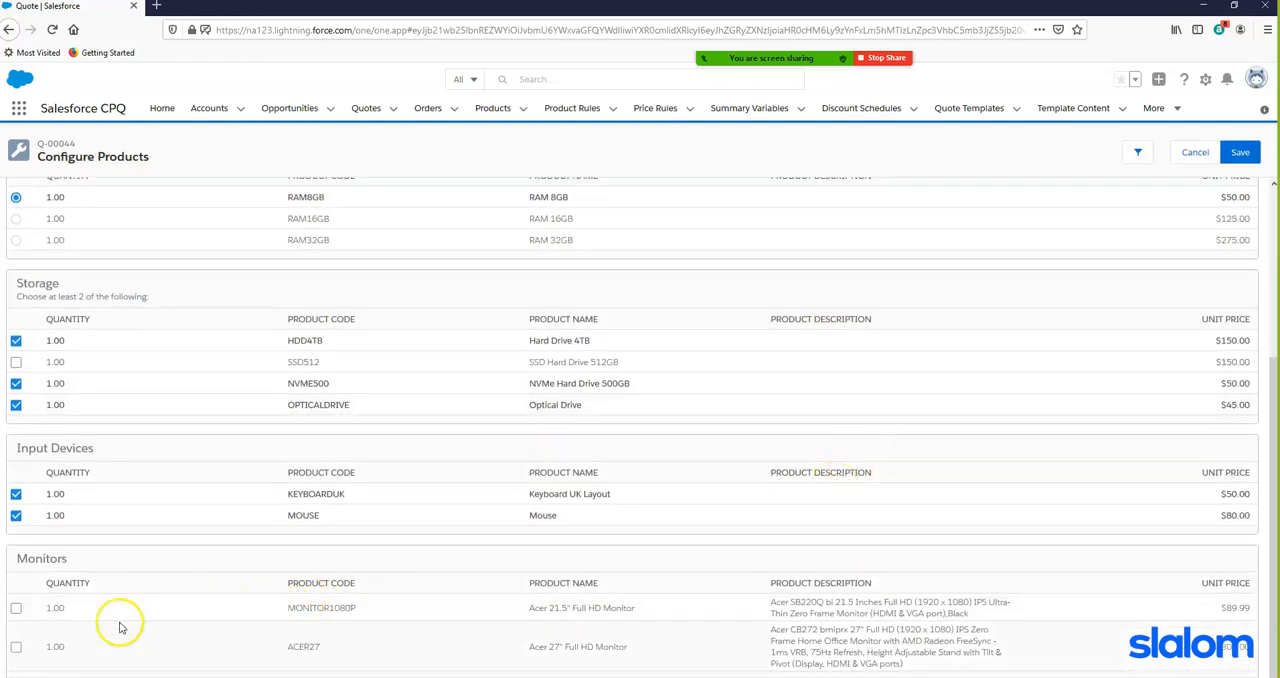
click(16, 608)
click(66, 608)
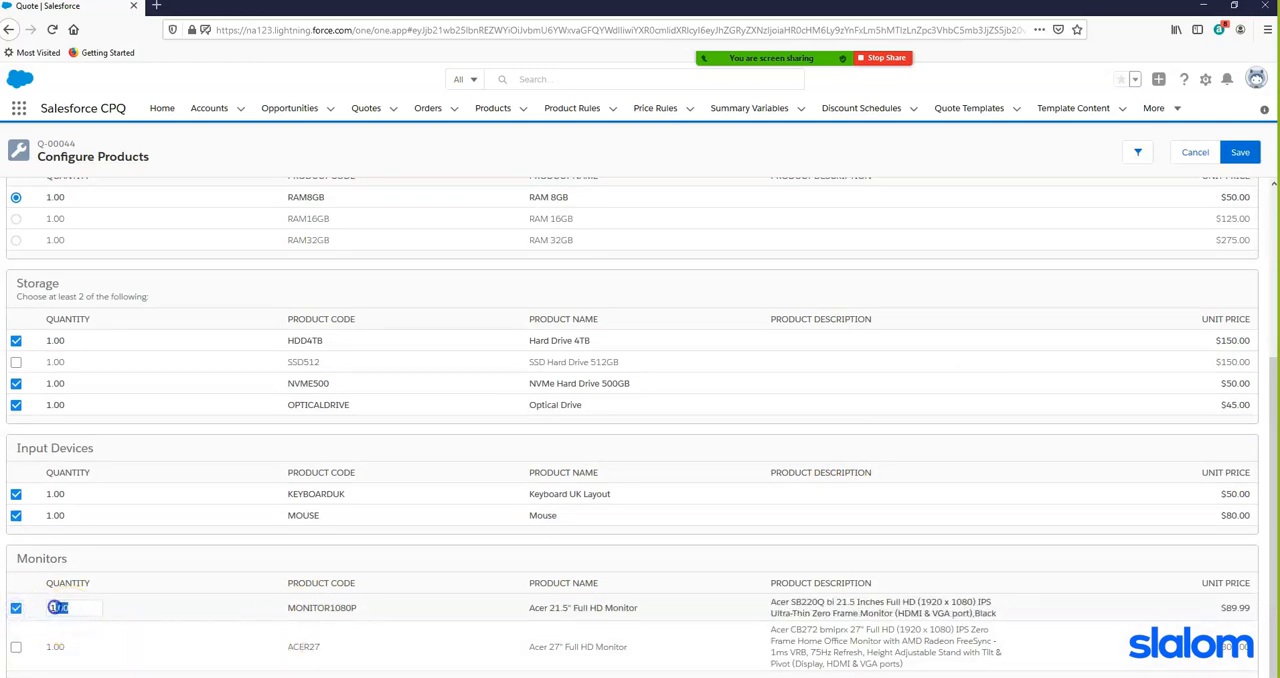
text(2)
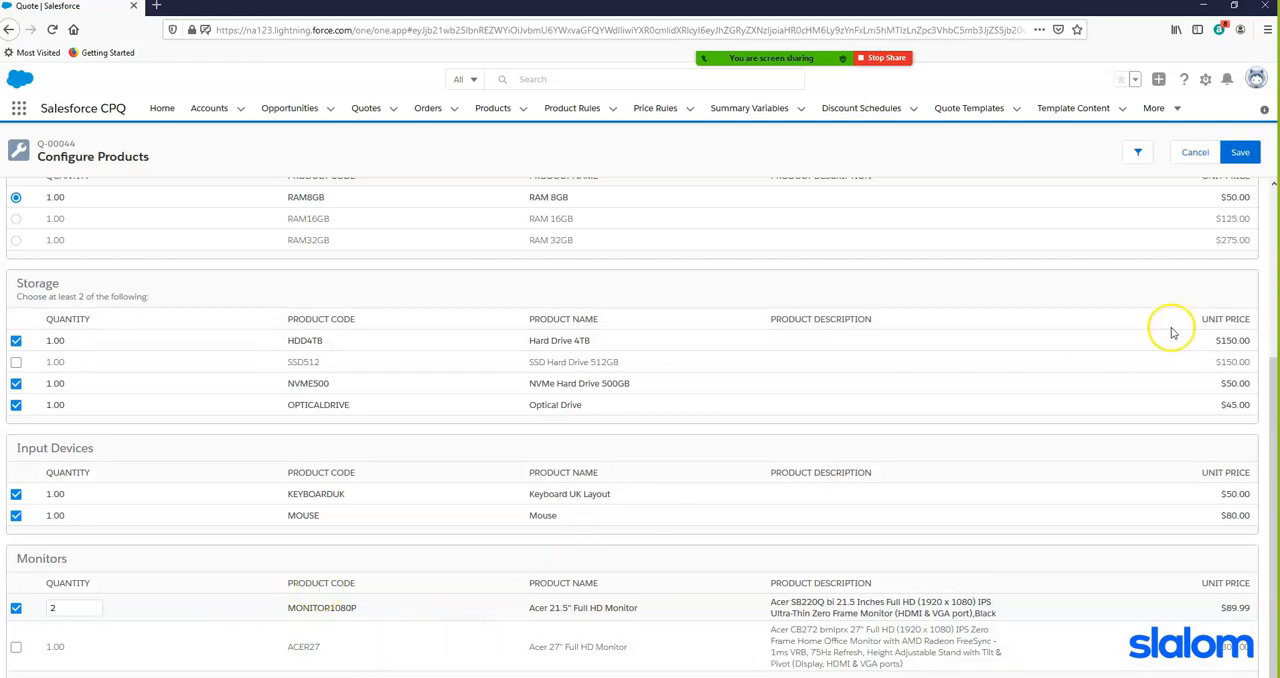
scroll(1190, 307, up, 2)
scroll(1190, 307, up, 1)
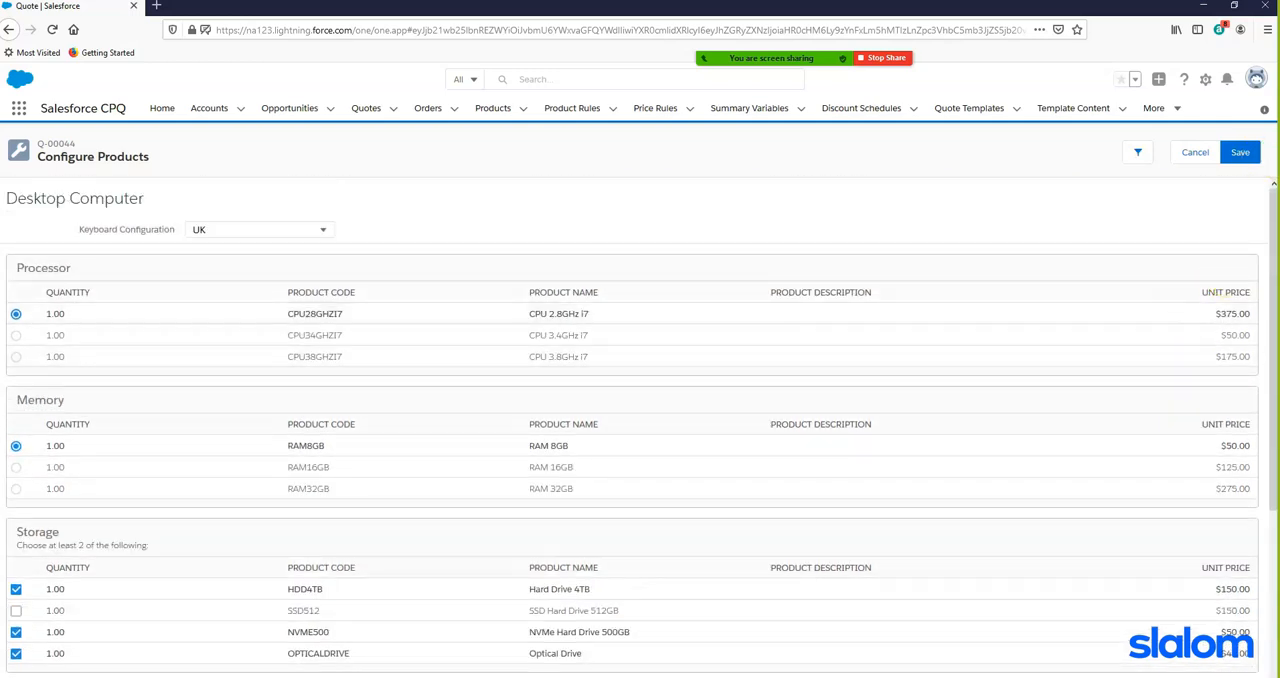
click(1239, 153)
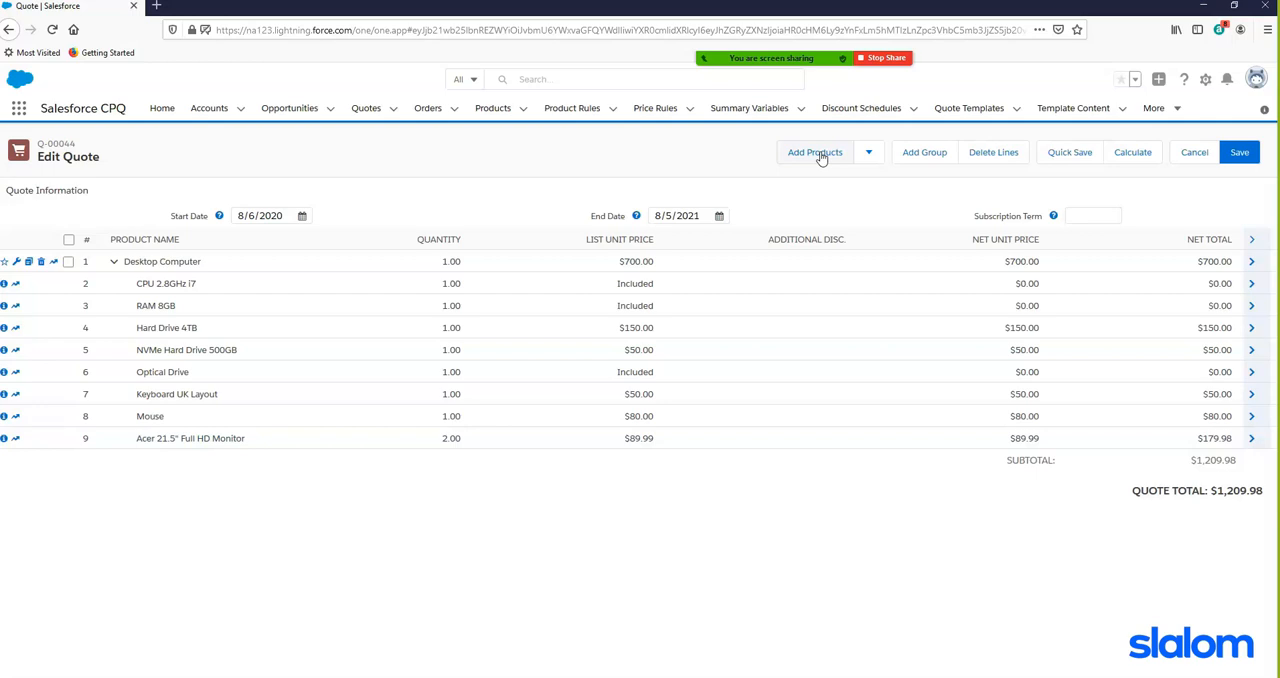
- Add Cloud Storage 1GB to the quote from Guided Selling's suggestions for Cloud Storage
click(817, 153)
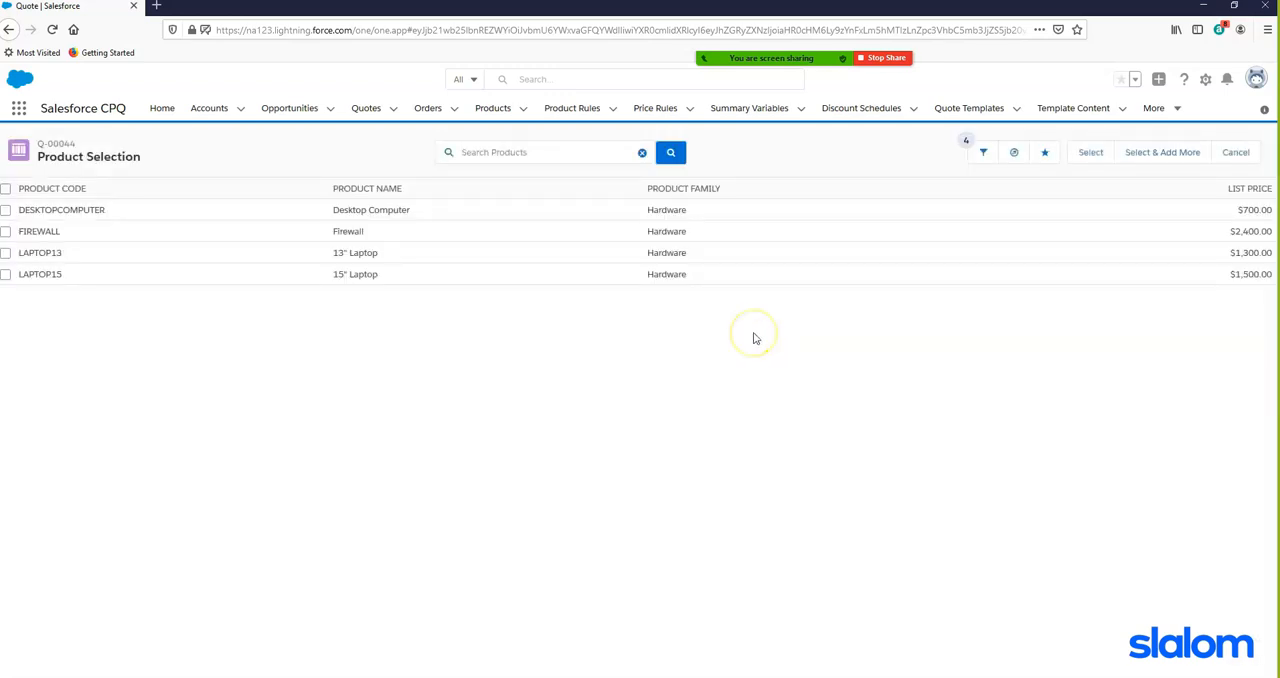
click(1014, 152)
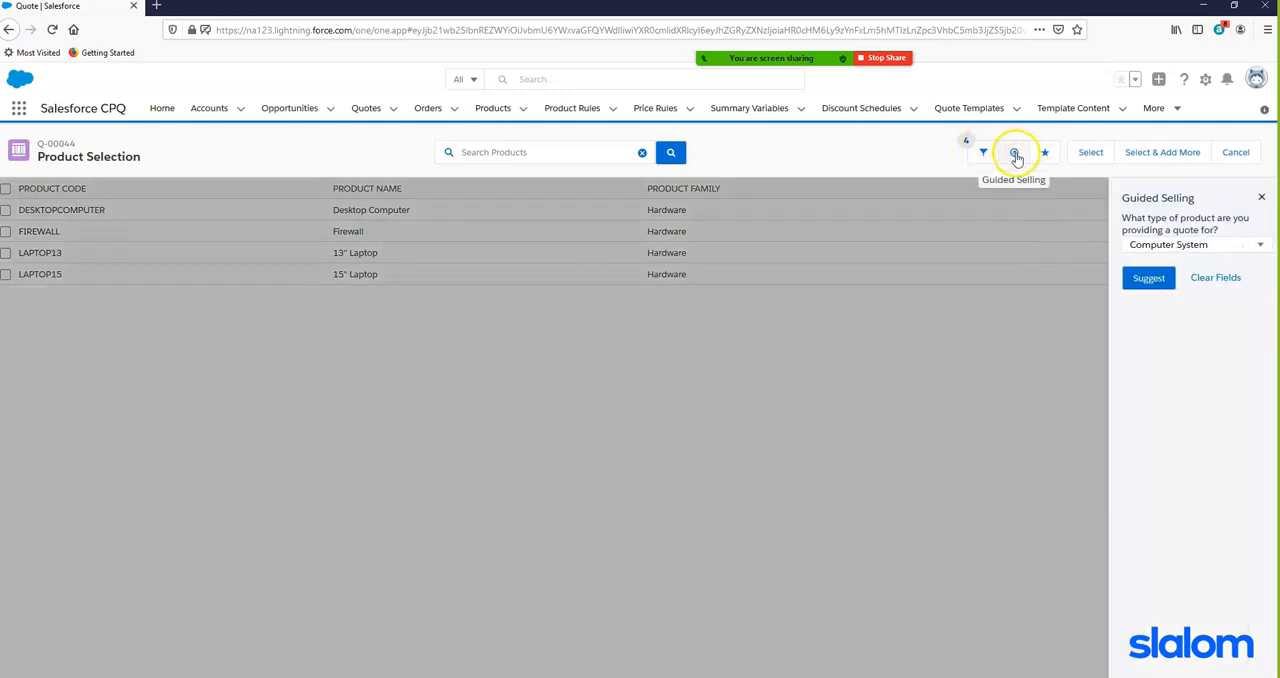
click(1247, 245)
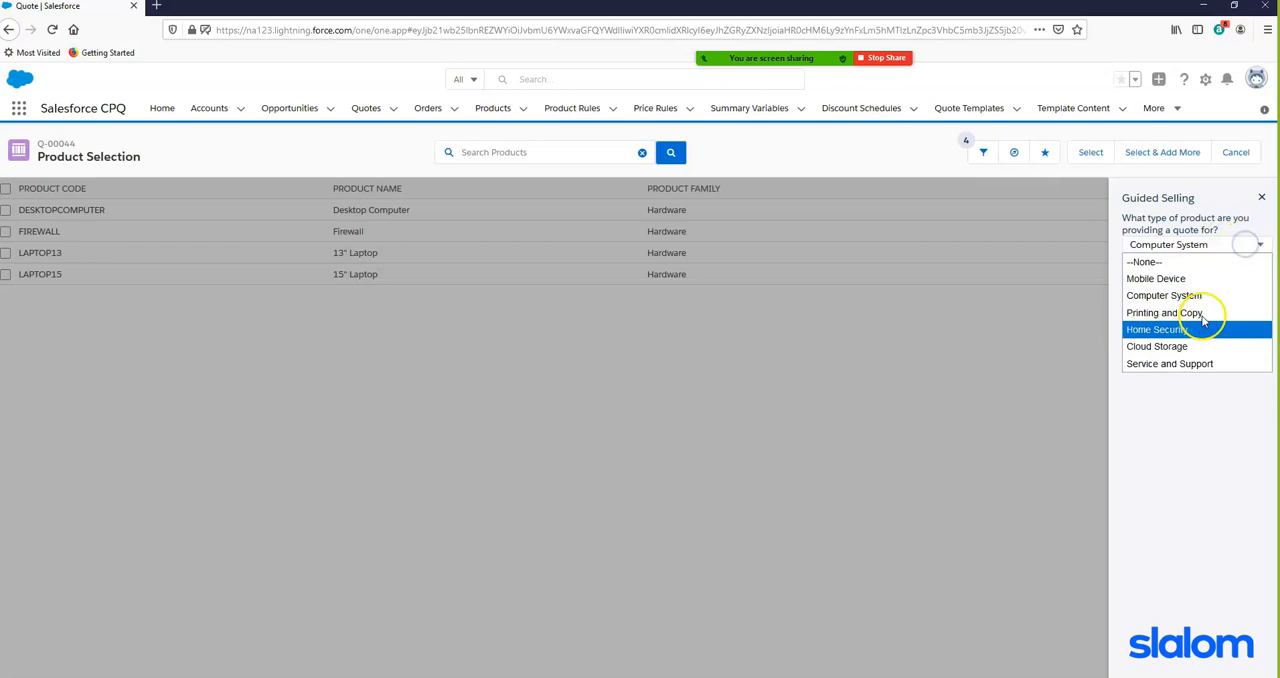
click(1180, 350)
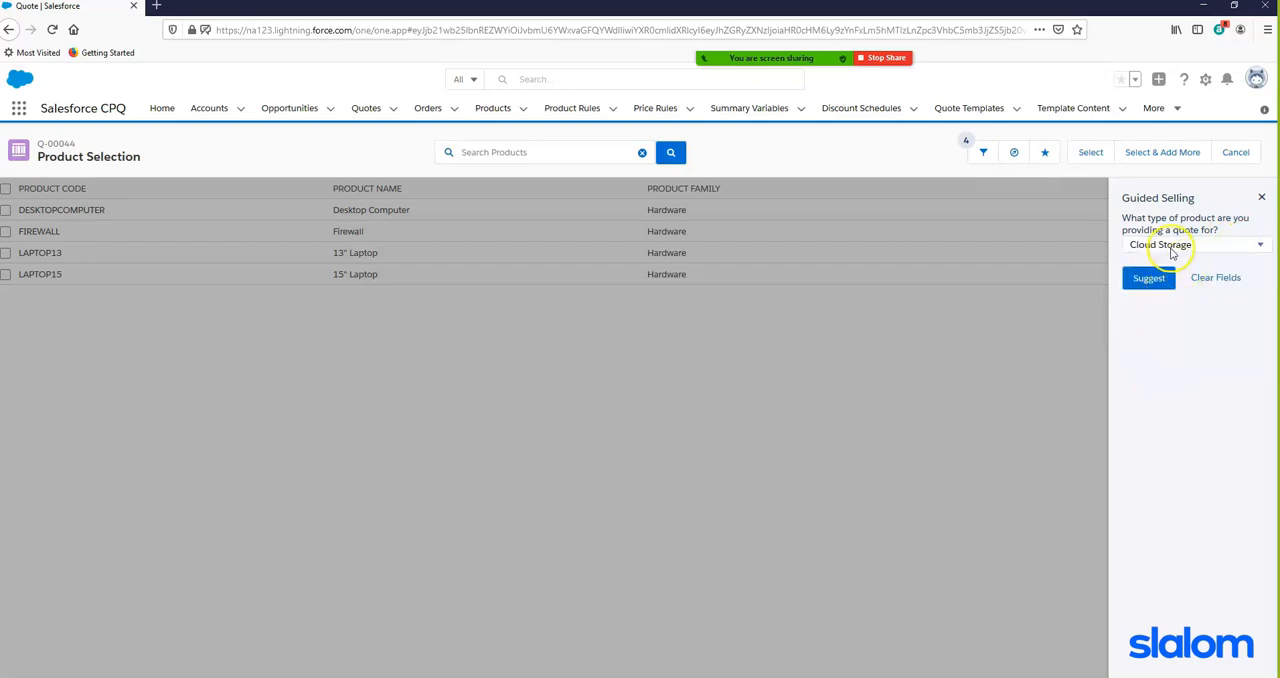
click(1150, 278)
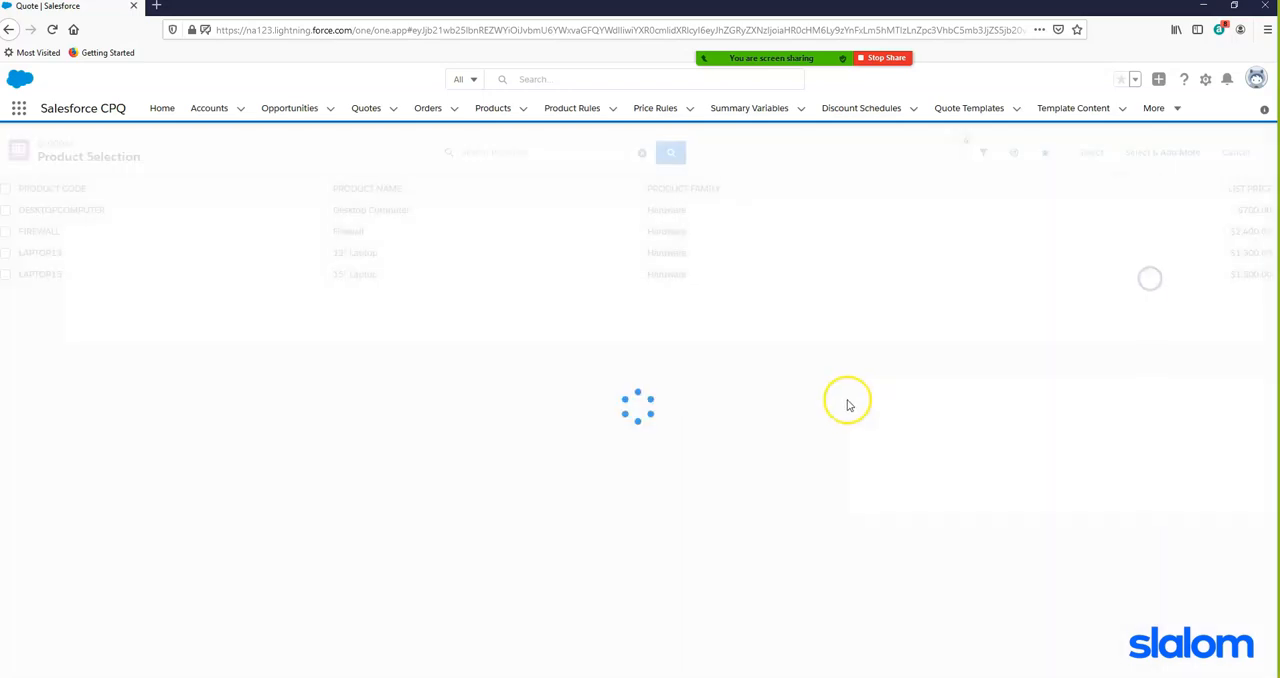
click(6, 210)
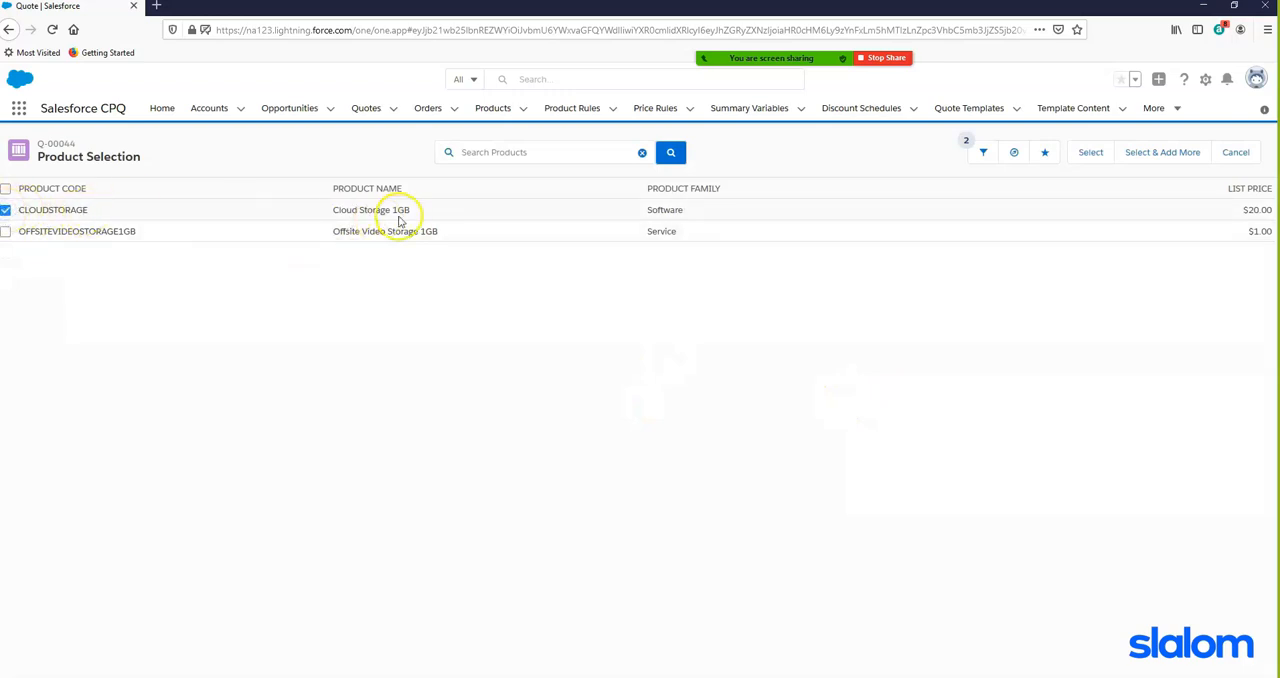
click(1090, 152)
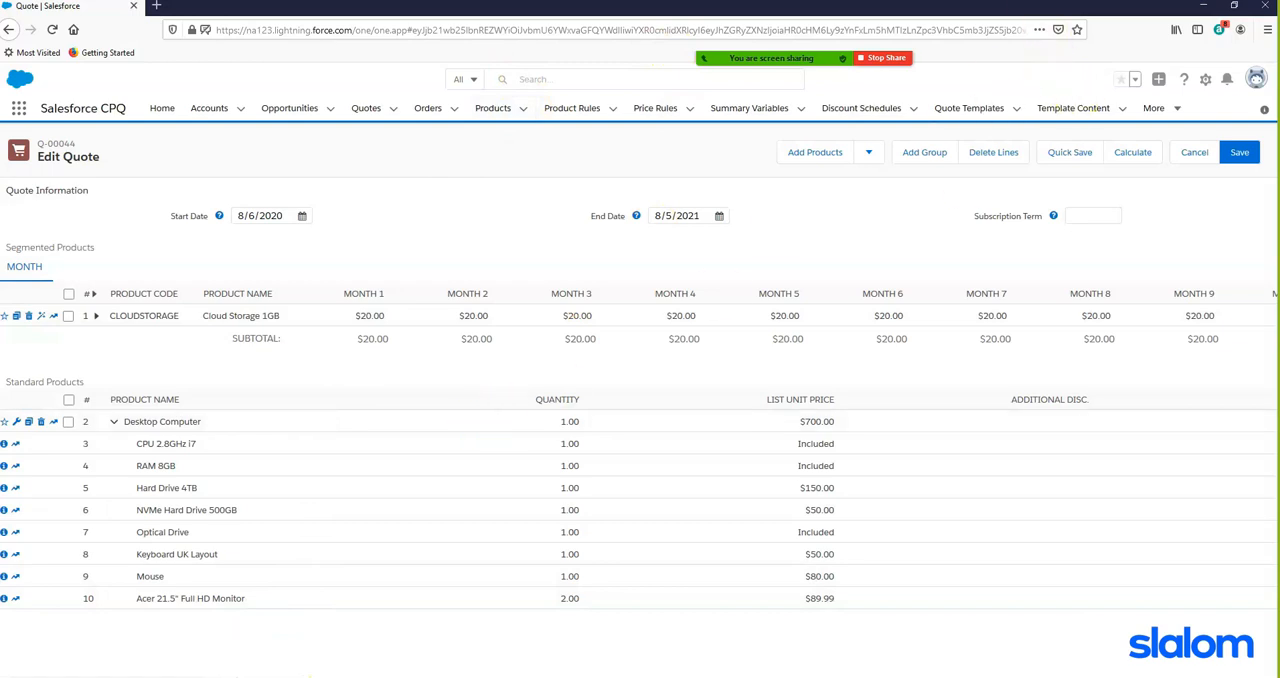
- Give Month 1 of Cloud Storage 1GB a 100% additional discount, quick save the quote and check the segment's total
scroll(640, 400, right, 8)
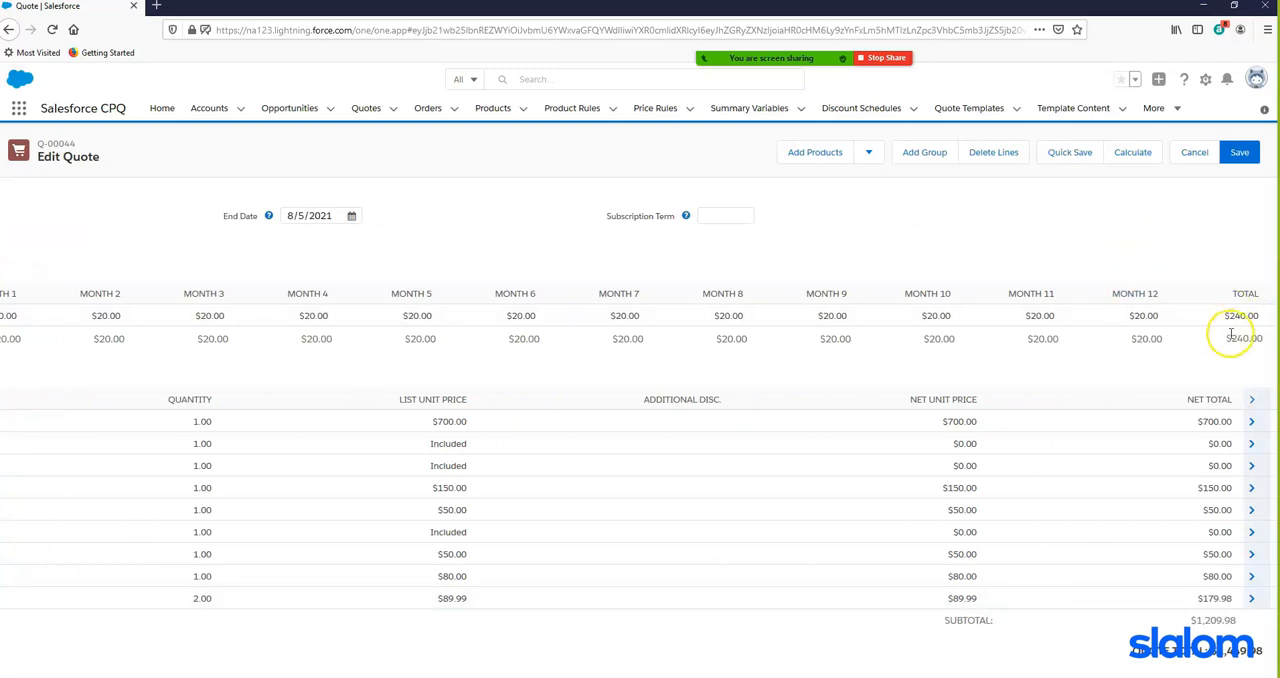
scroll(511, 461, left, 8)
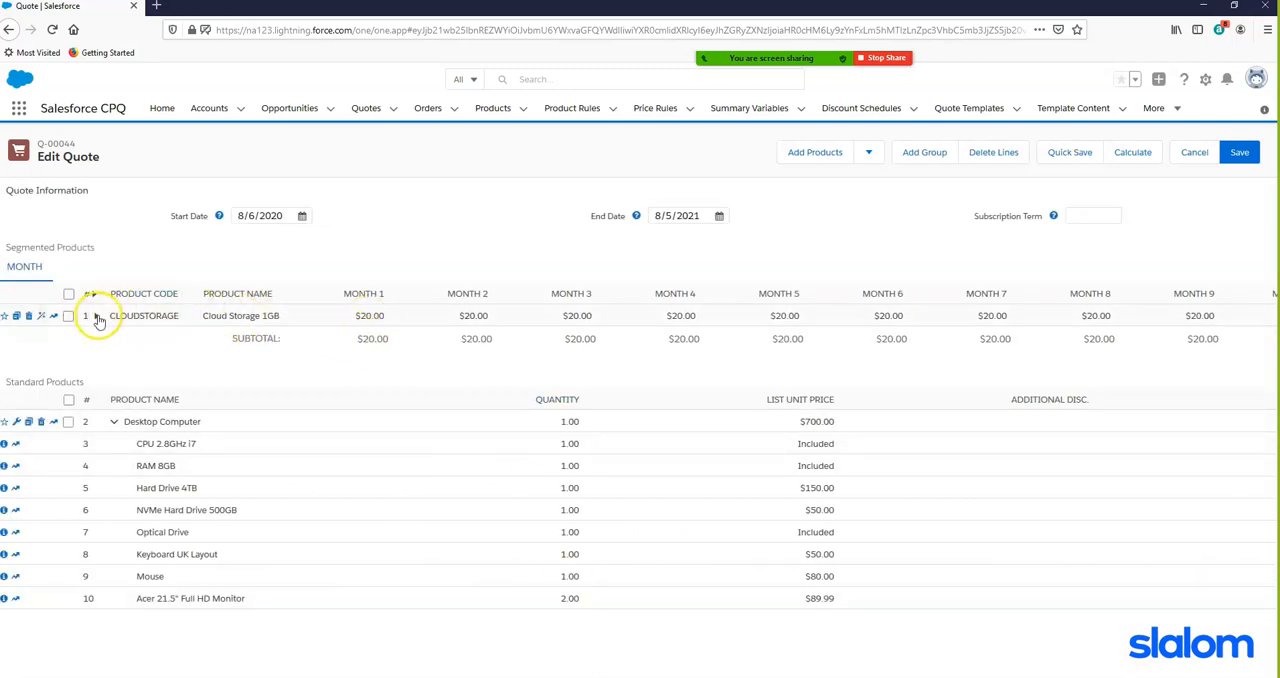
click(95, 316)
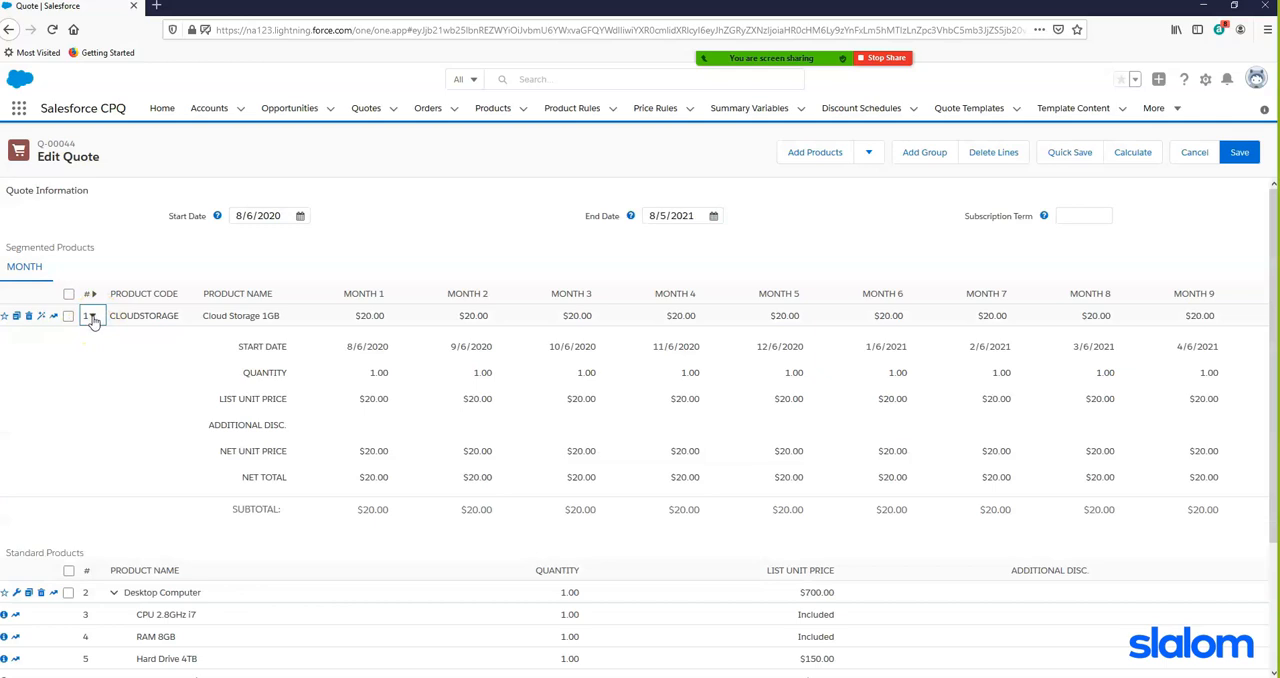
click(385, 430)
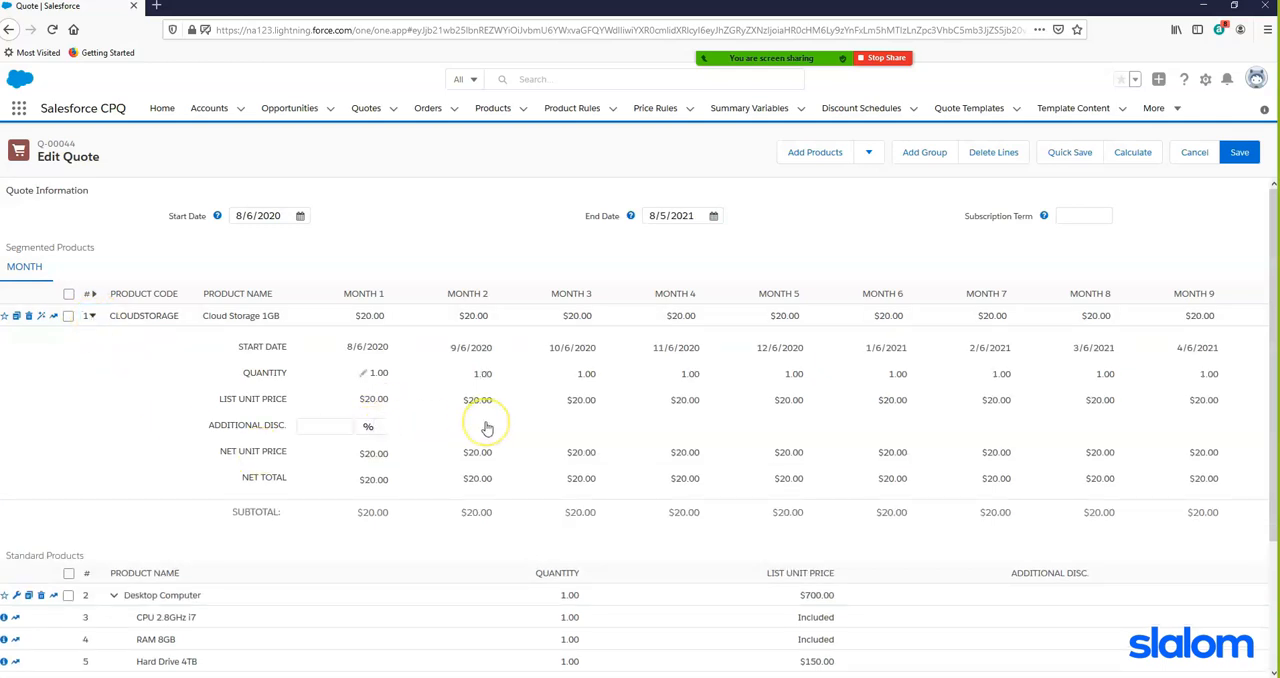
text(100)
click(481, 398)
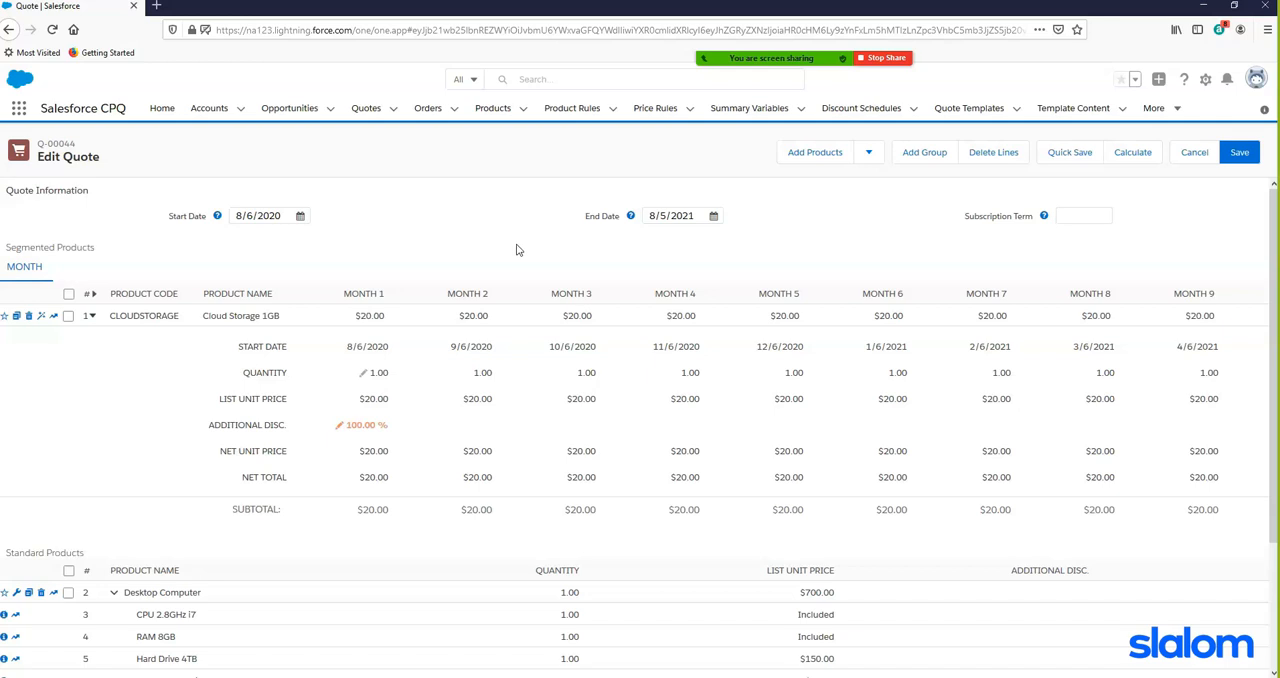
click(1066, 152)
click(982, 380)
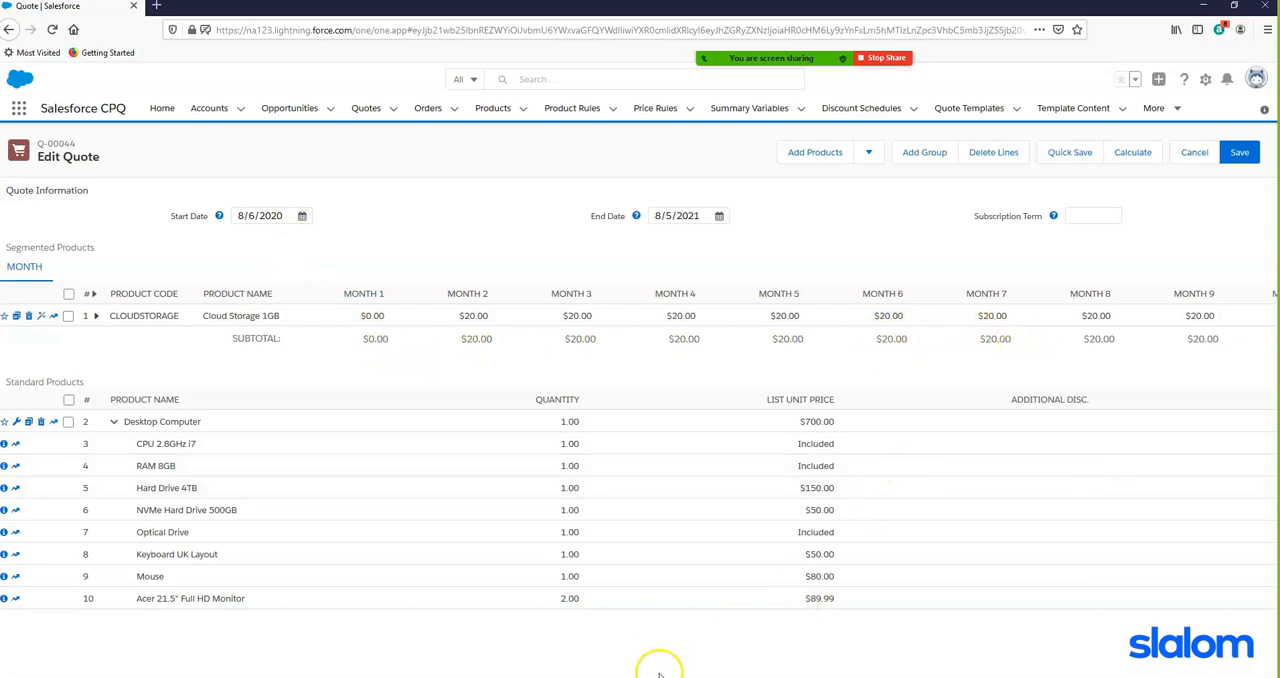
drag(658, 677, 960, 677)
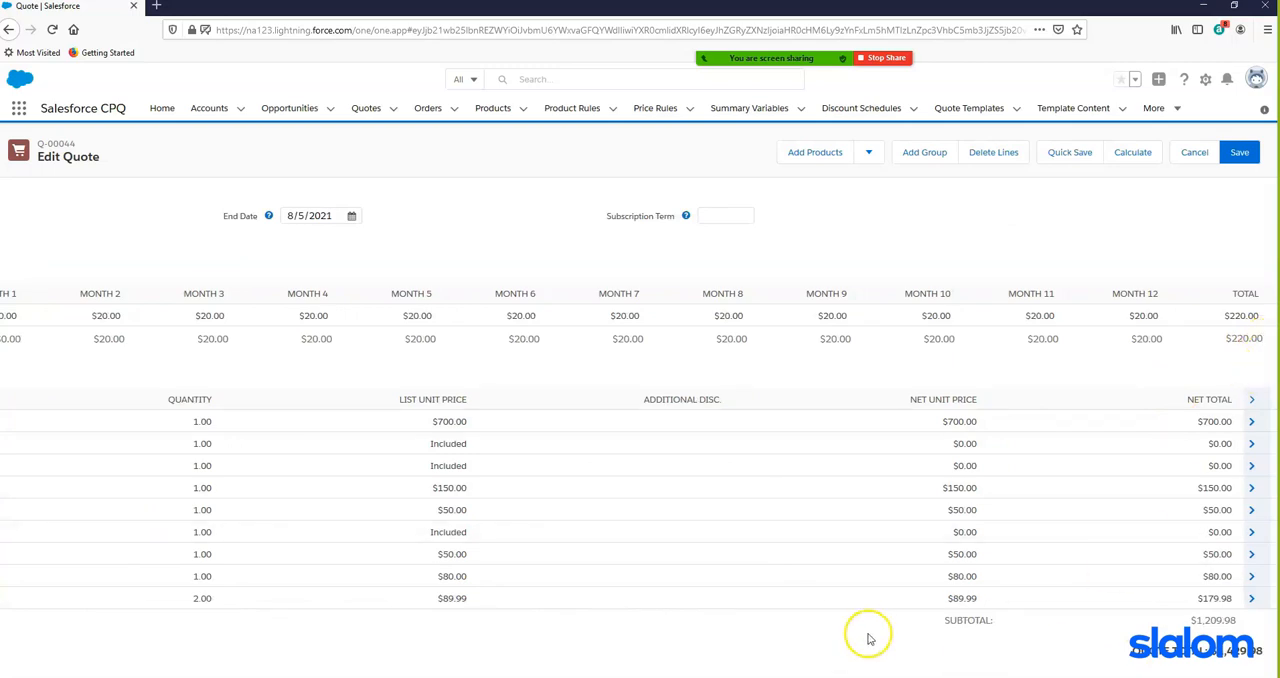
drag(868, 677, 495, 675)
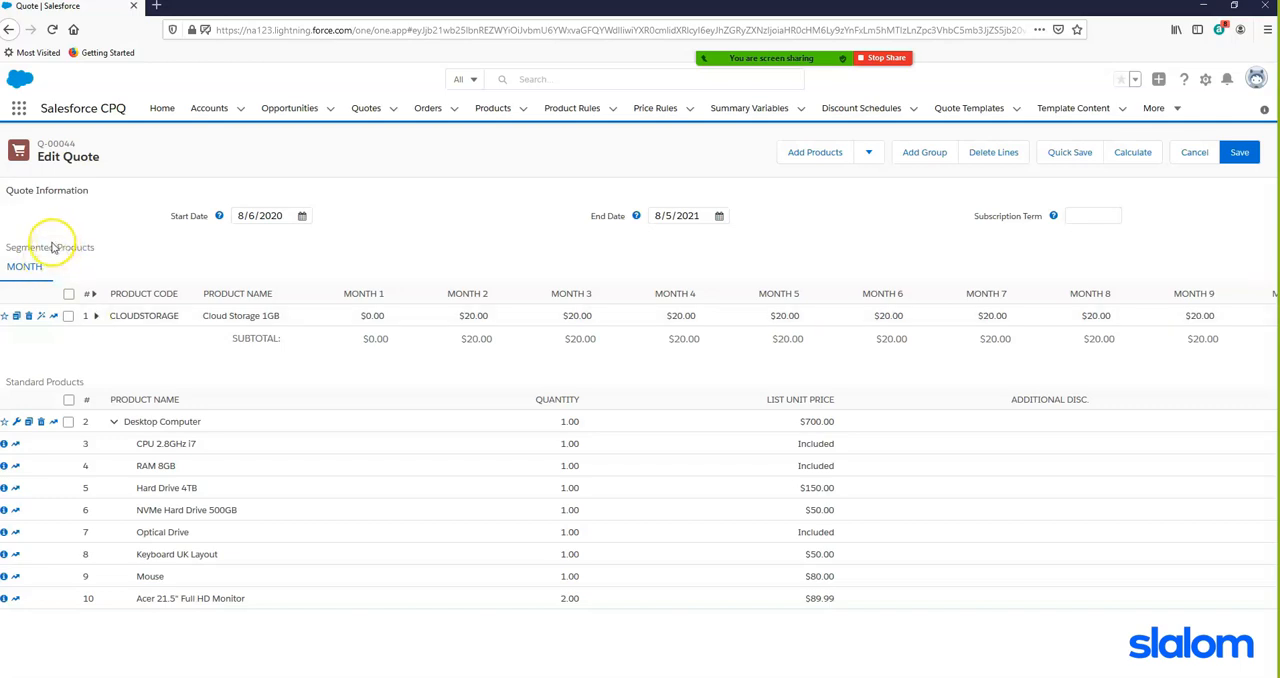
- Clear the Month 1 additional discount of Cloud Storage 1GB and quick save the quote
click(97, 316)
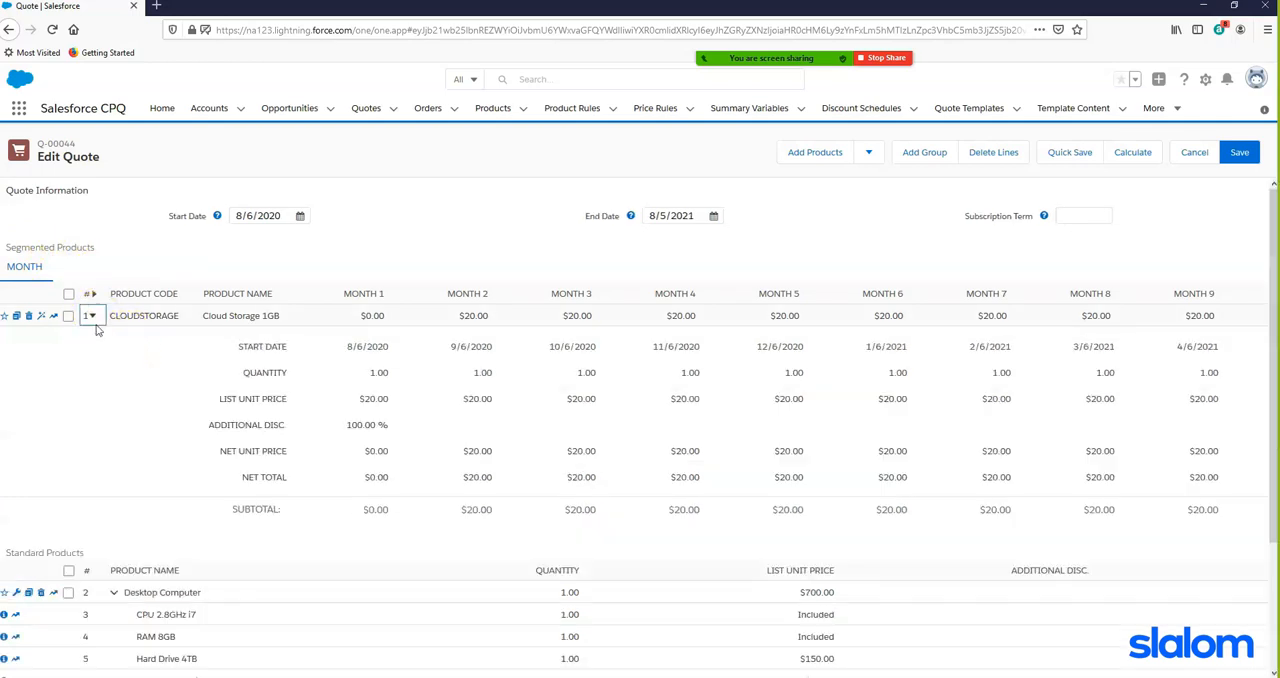
click(339, 426)
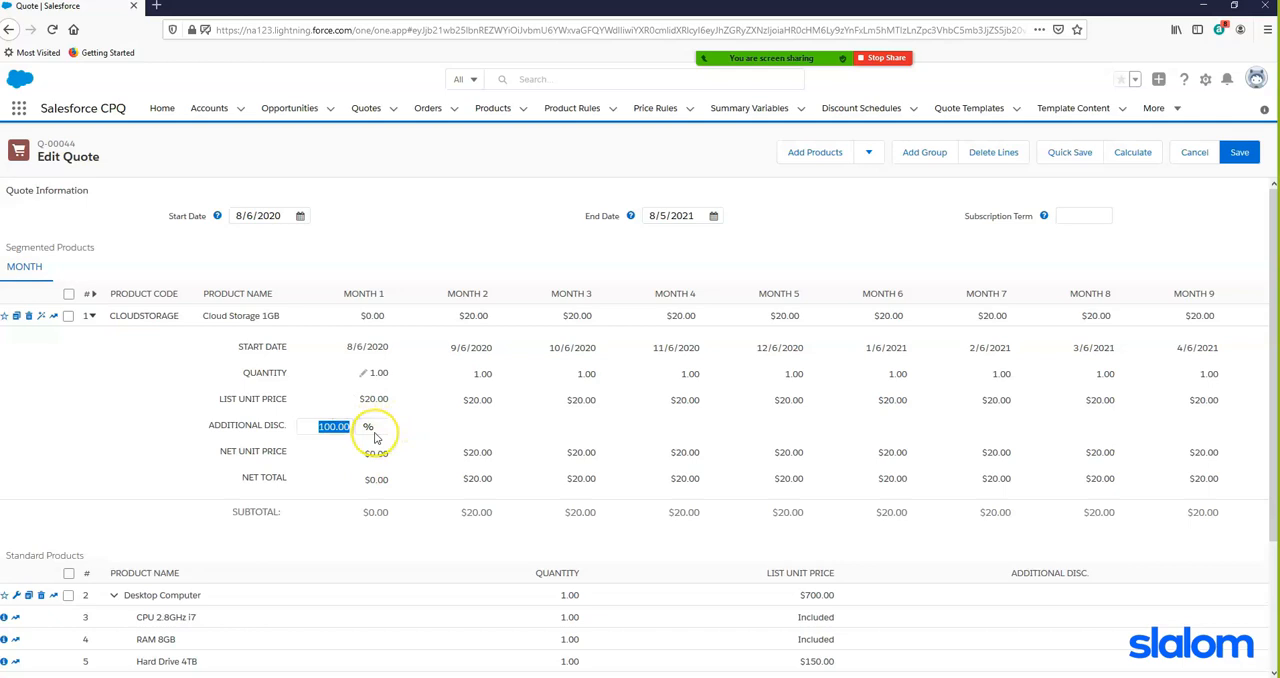
key(BackSpace)
click(436, 257)
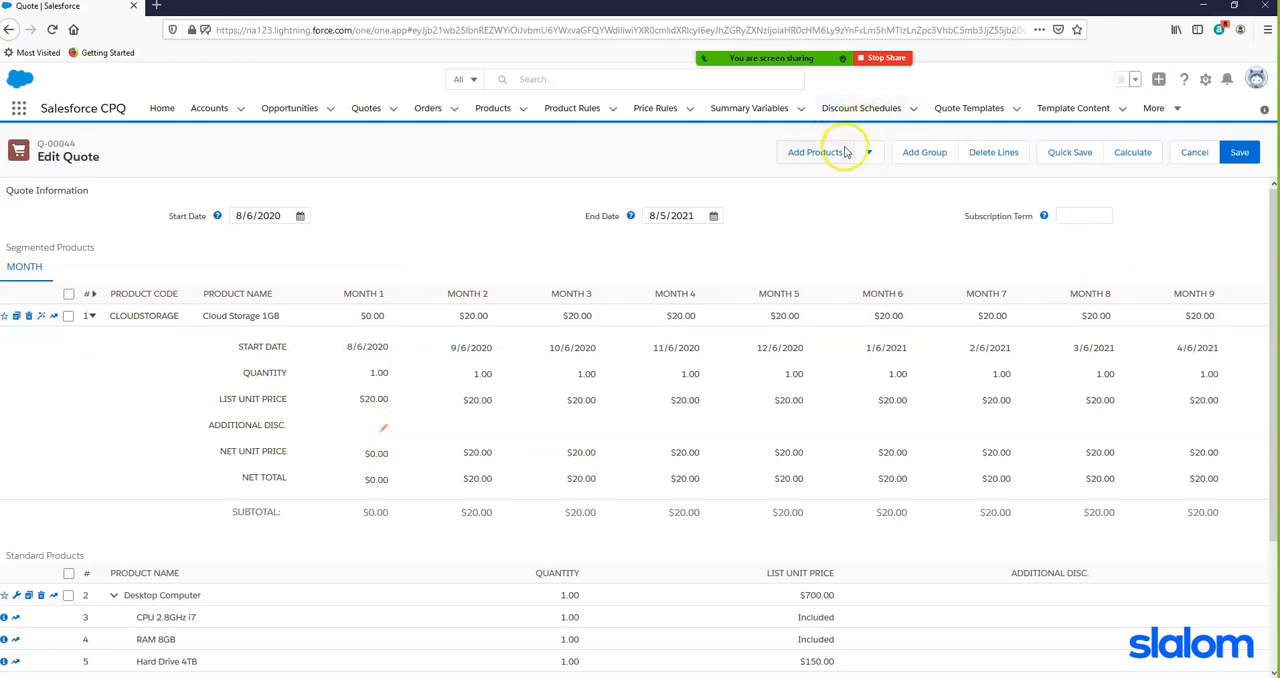
click(1071, 151)
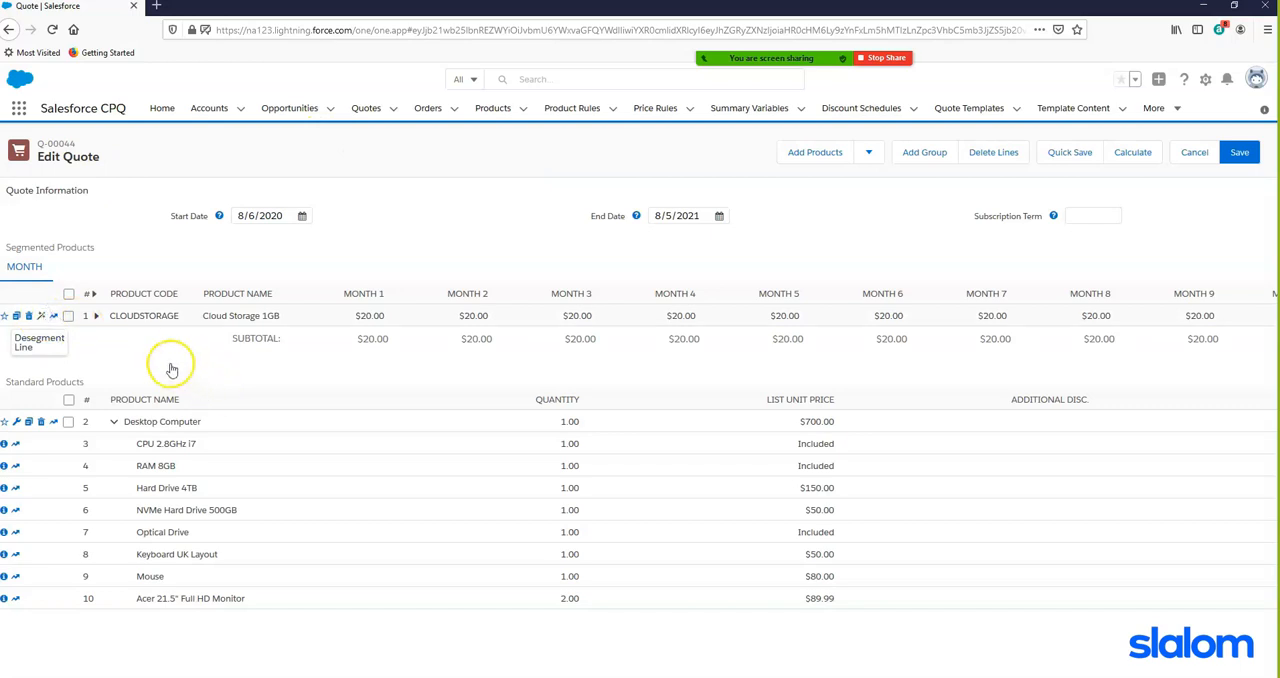
- Desegment the Cloud Storage 1GB line, check its net total and quick save the quote
click(45, 315)
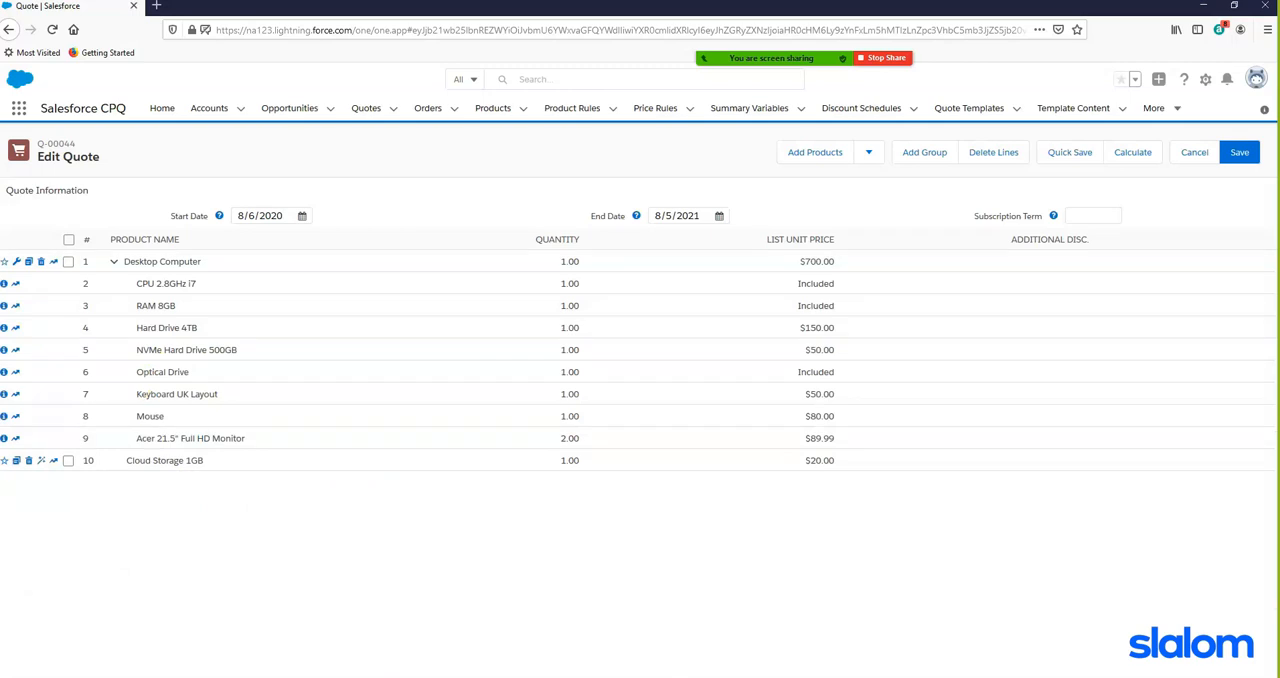
scroll(443, 588, right, 5)
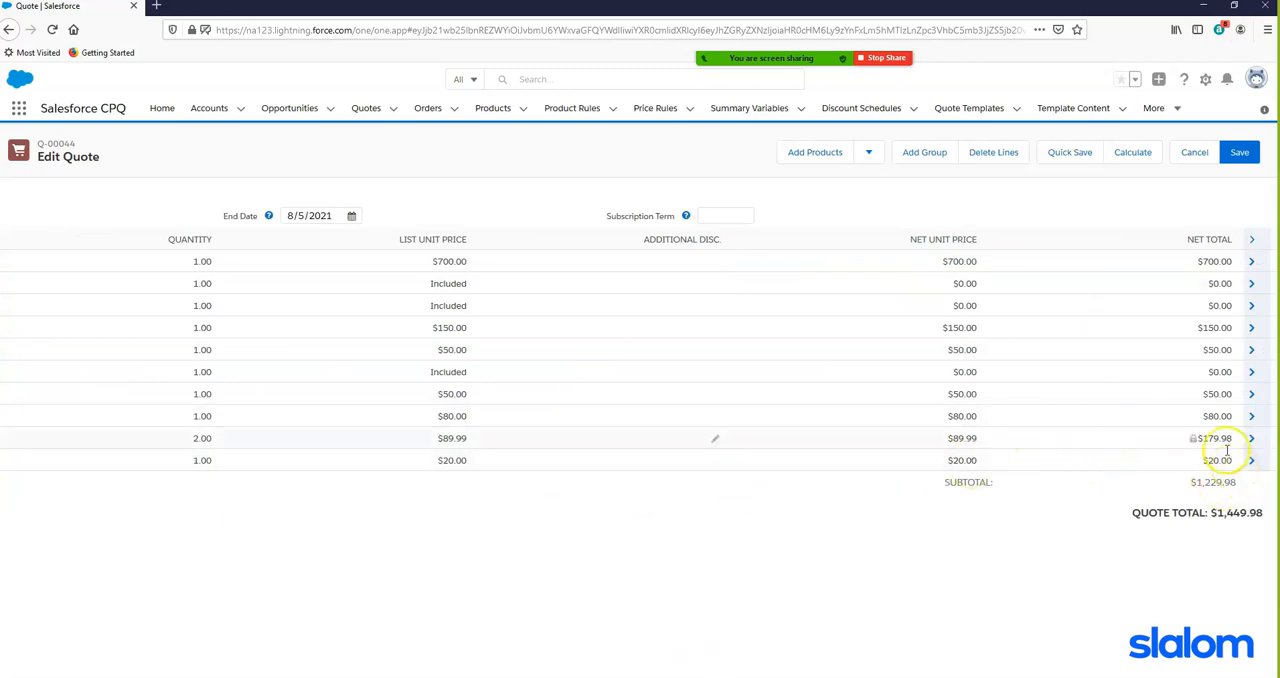
click(1066, 153)
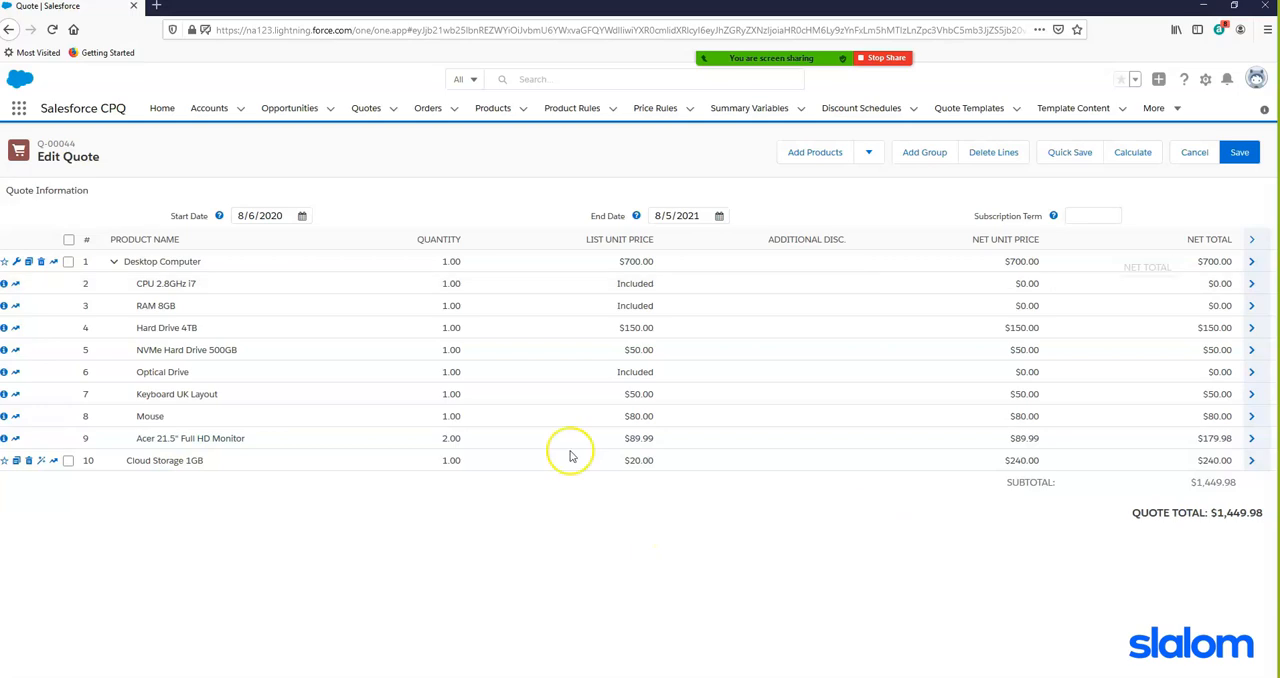
click(1240, 160)
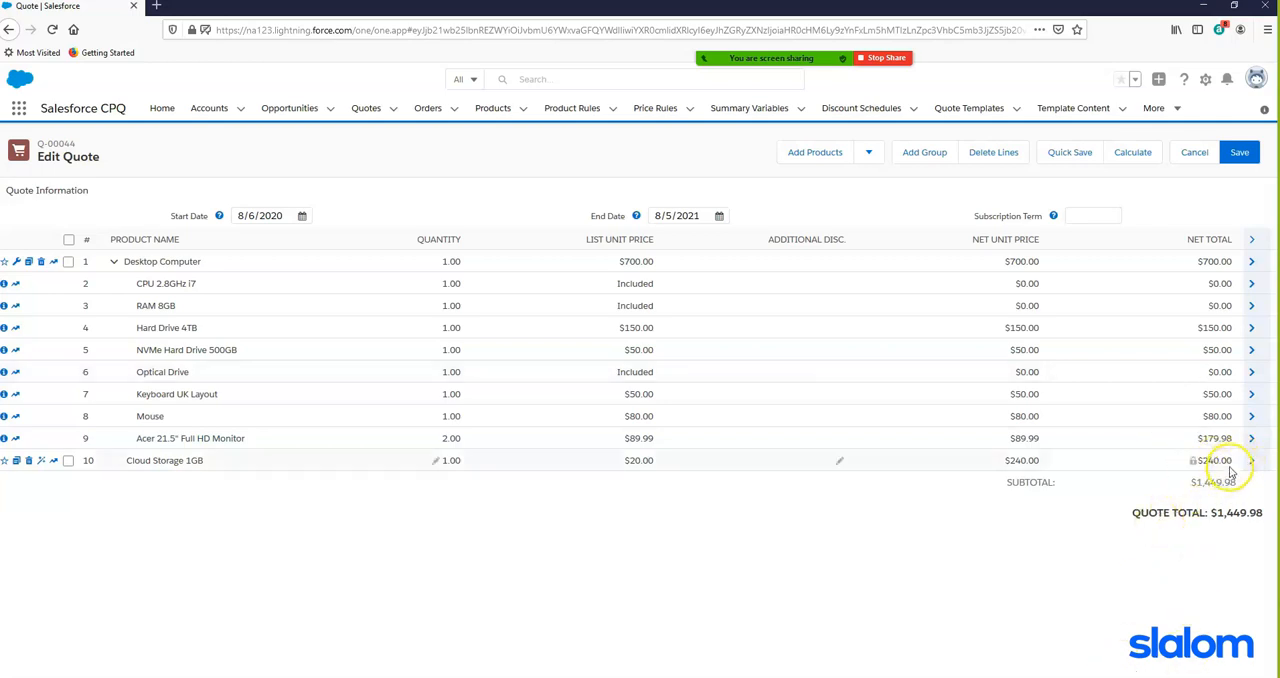
- Set the Cloud Storage 1GB quantity to 3 and quick save the quote
click(437, 463)
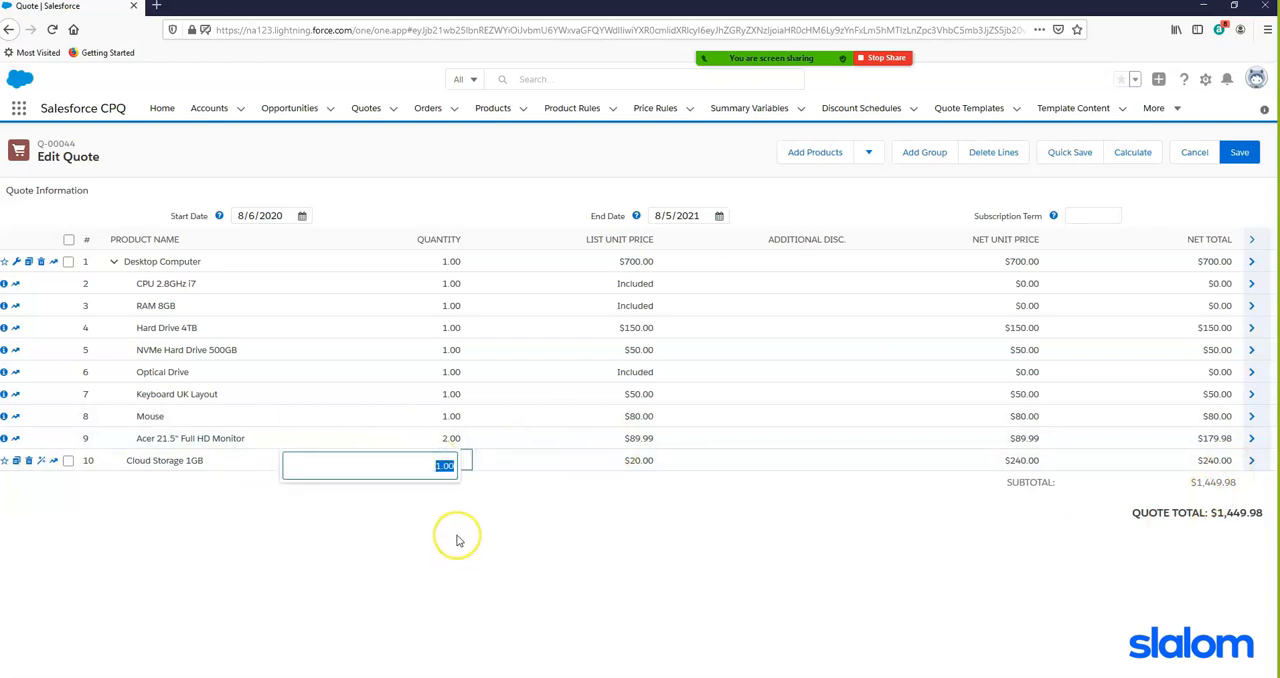
key(BackSpace)
text(3)
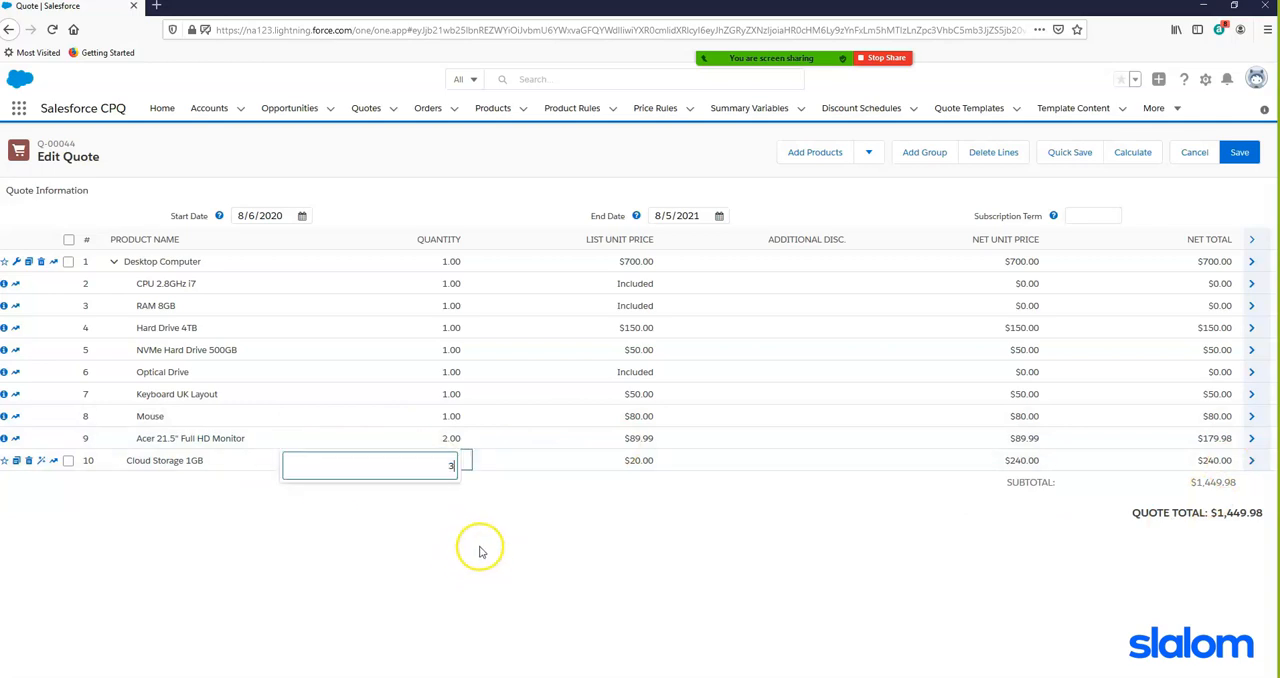
click(478, 551)
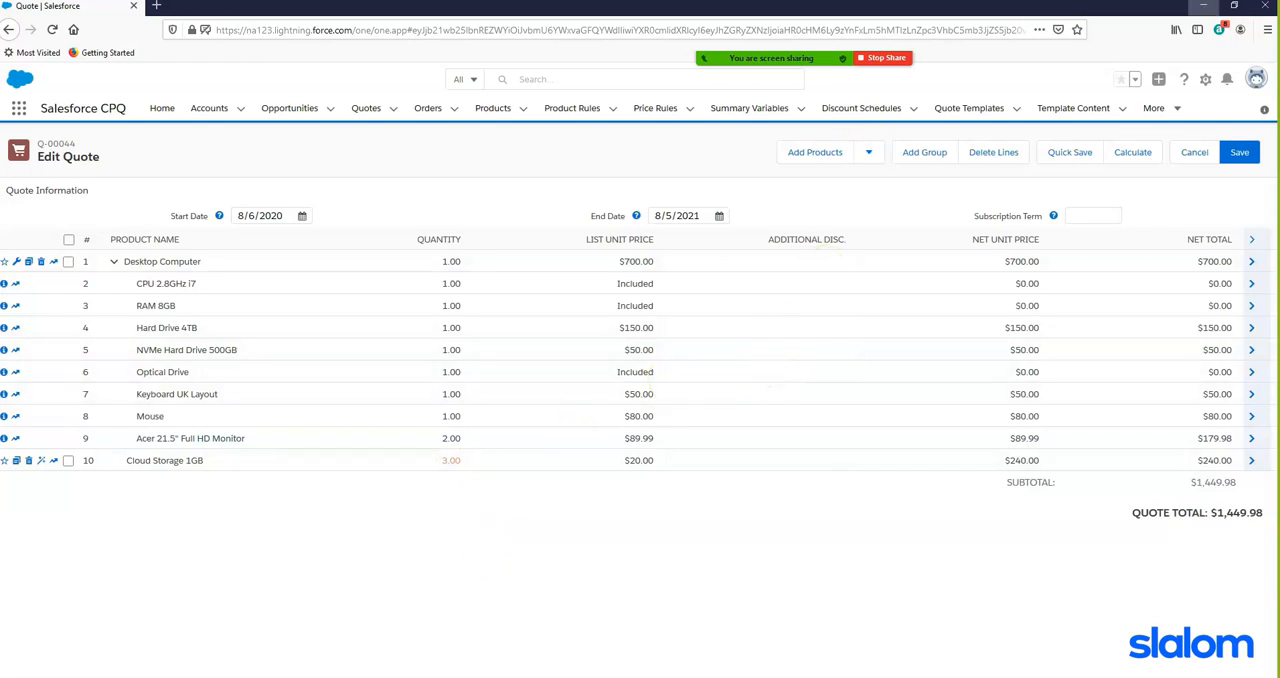
click(1065, 151)
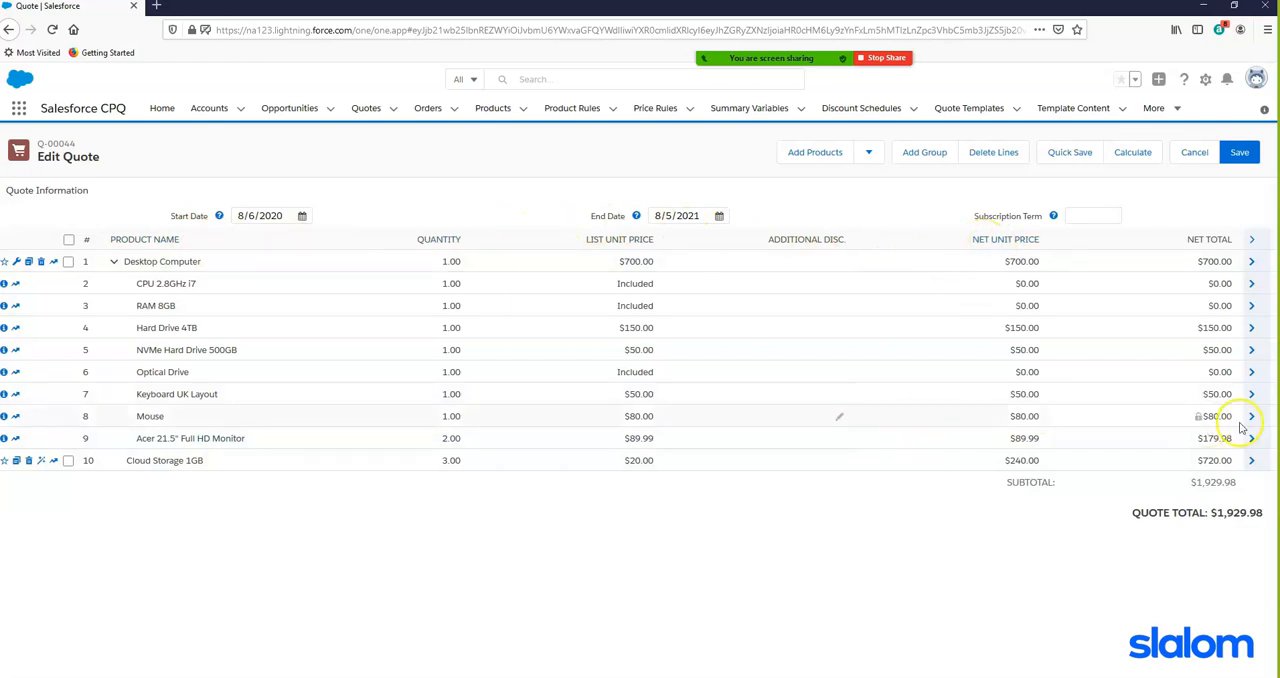
- Check the extra details in the Desktop Computer line's drawer and collapse it again
click(1252, 262)
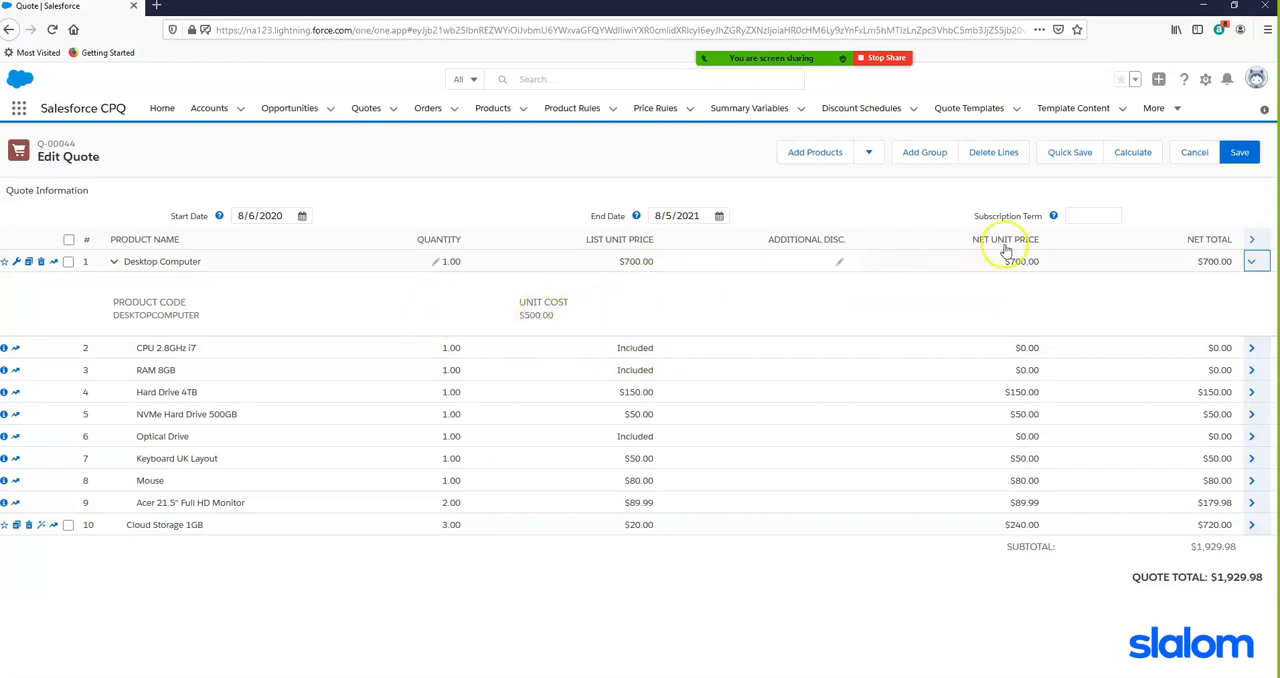
click(1251, 262)
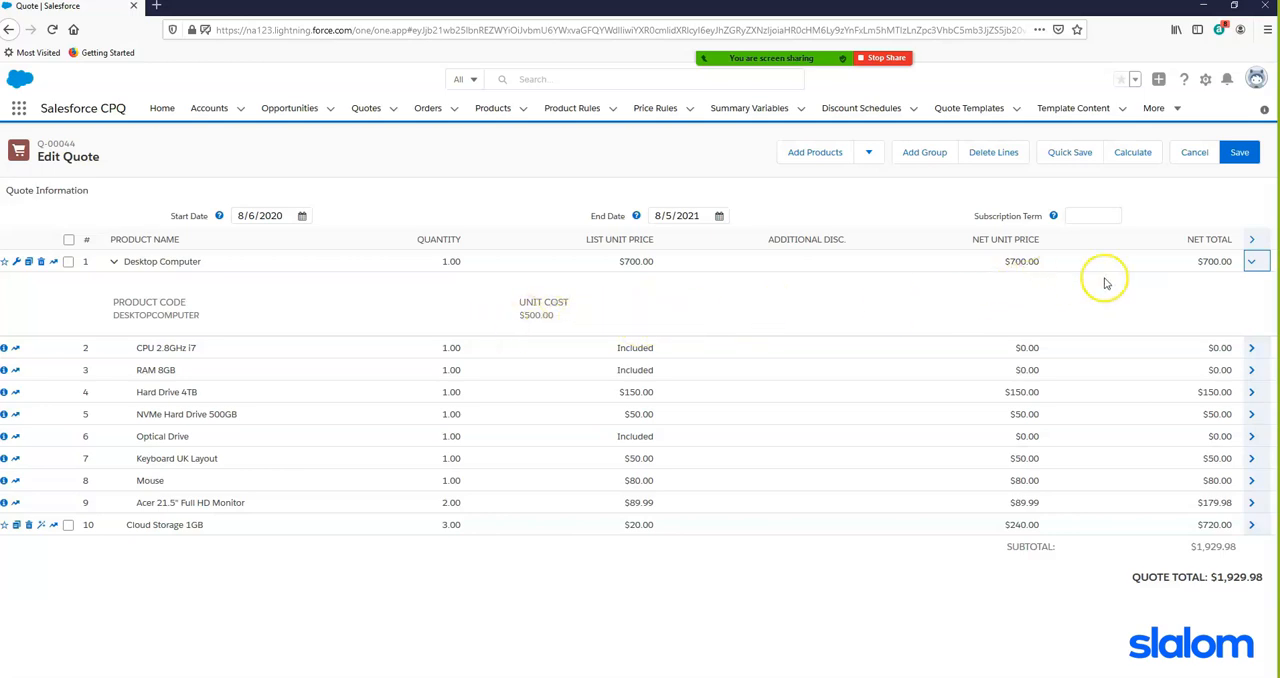
click(1251, 261)
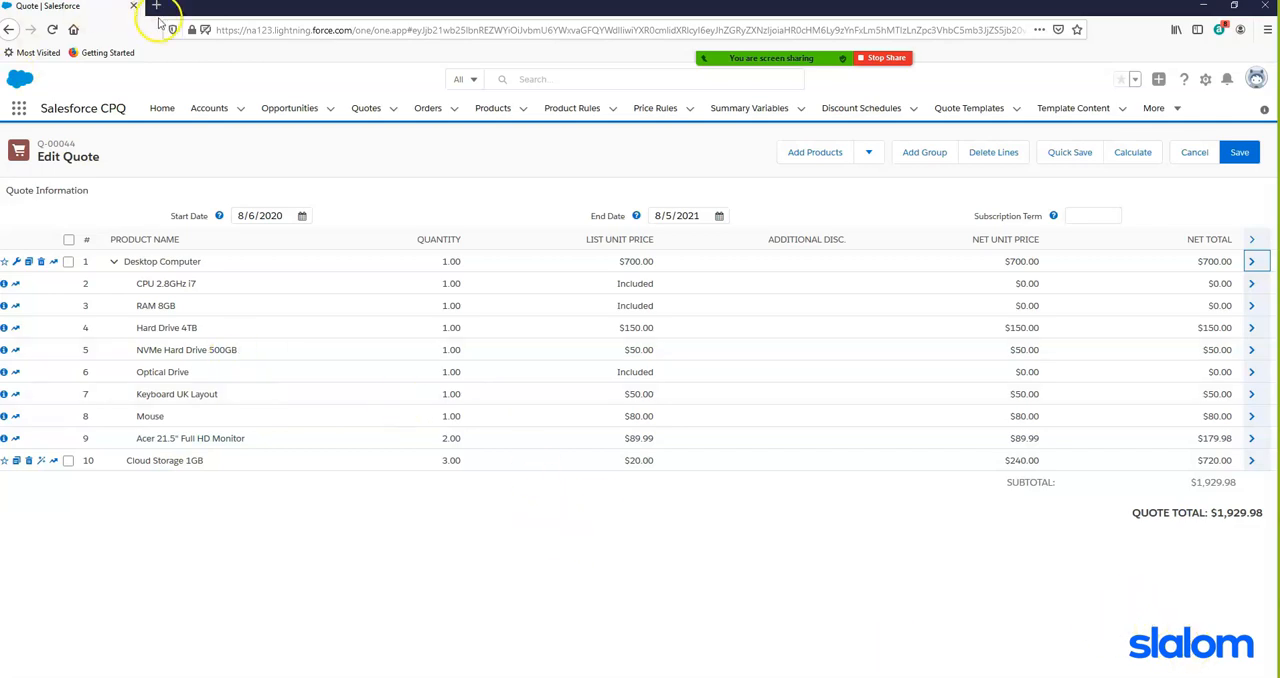
- Duplicate the quote's browser tab and open Salesforce Setup from the copy
right_click(110, 8)
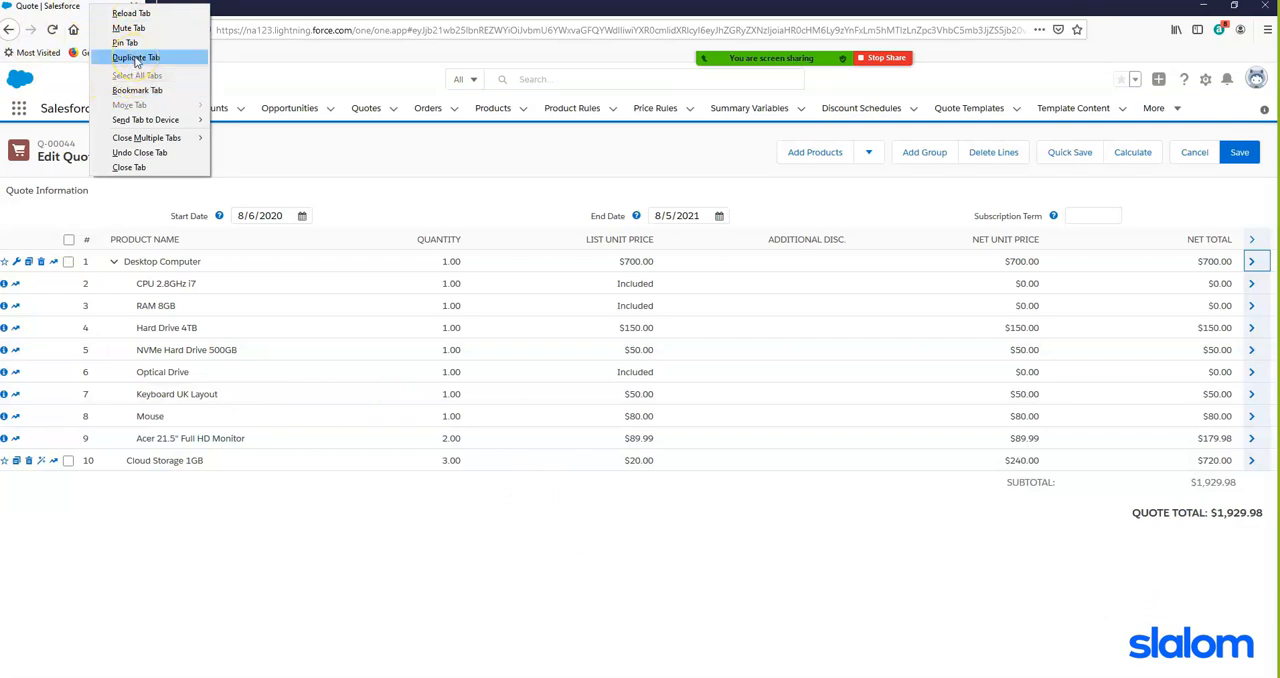
click(136, 58)
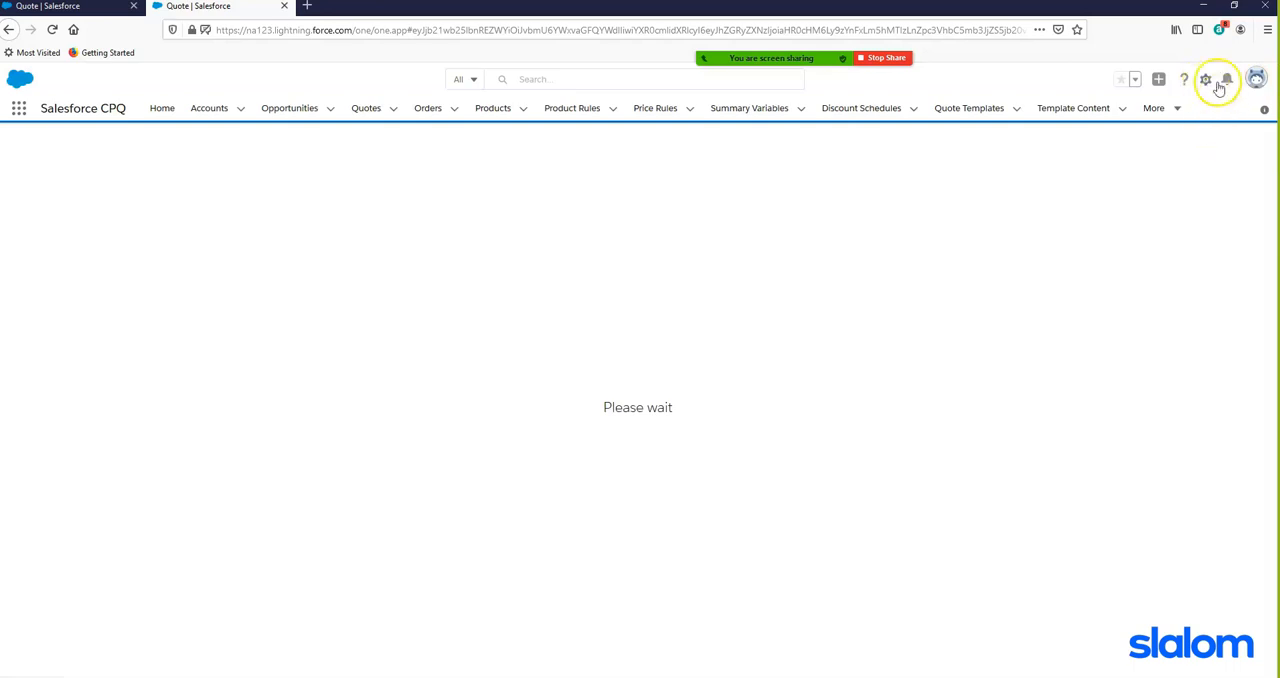
click(1206, 80)
click(1147, 117)
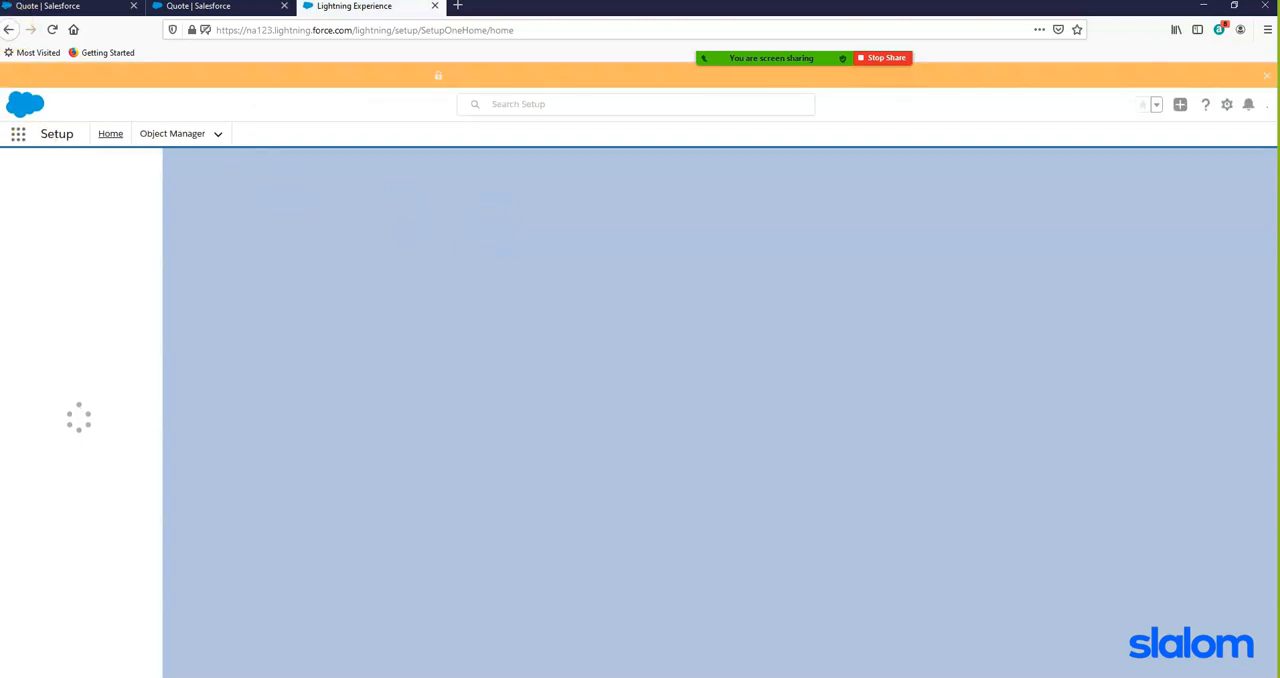
- Search the Object Manager for "quote l" and open the Quote Line object
click(175, 137)
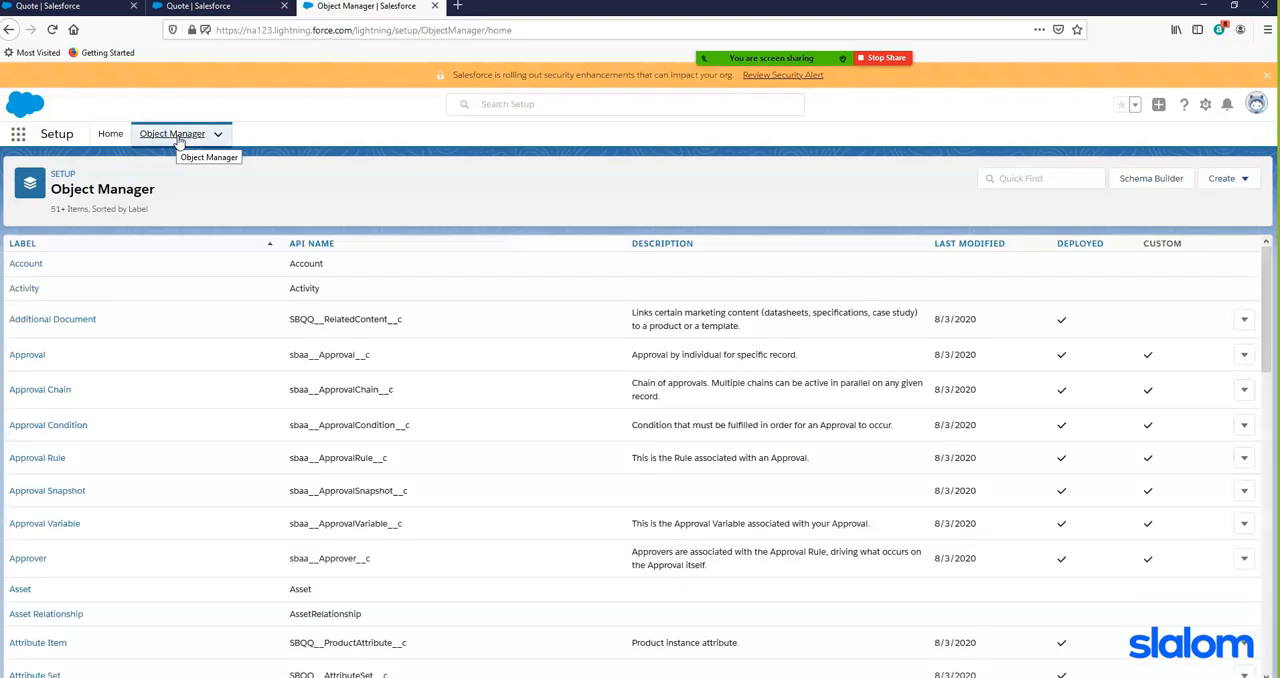
click(1059, 180)
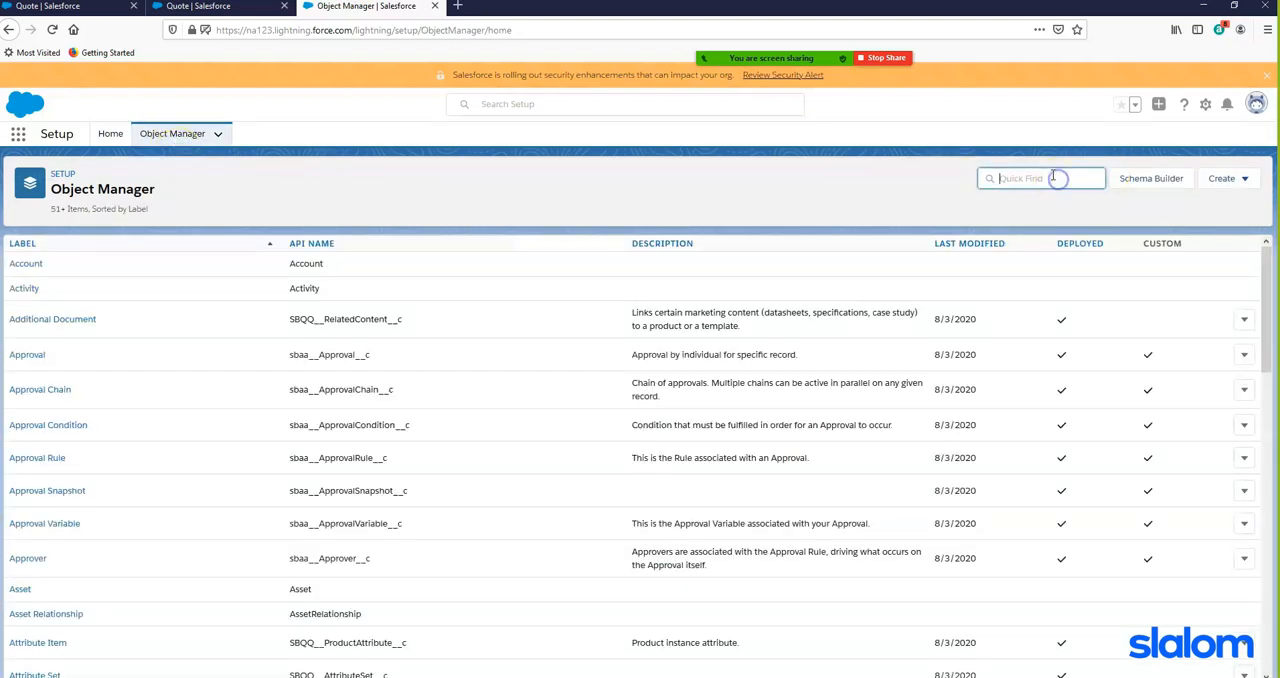
text(quote)
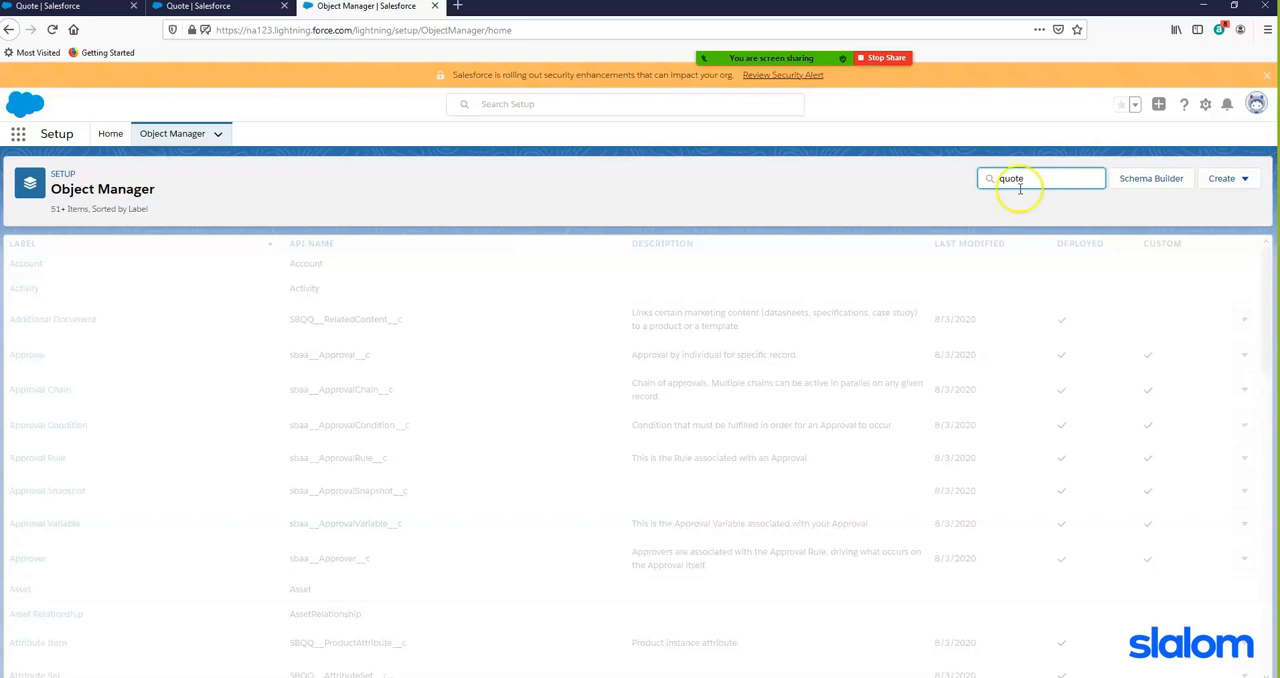
text(l)
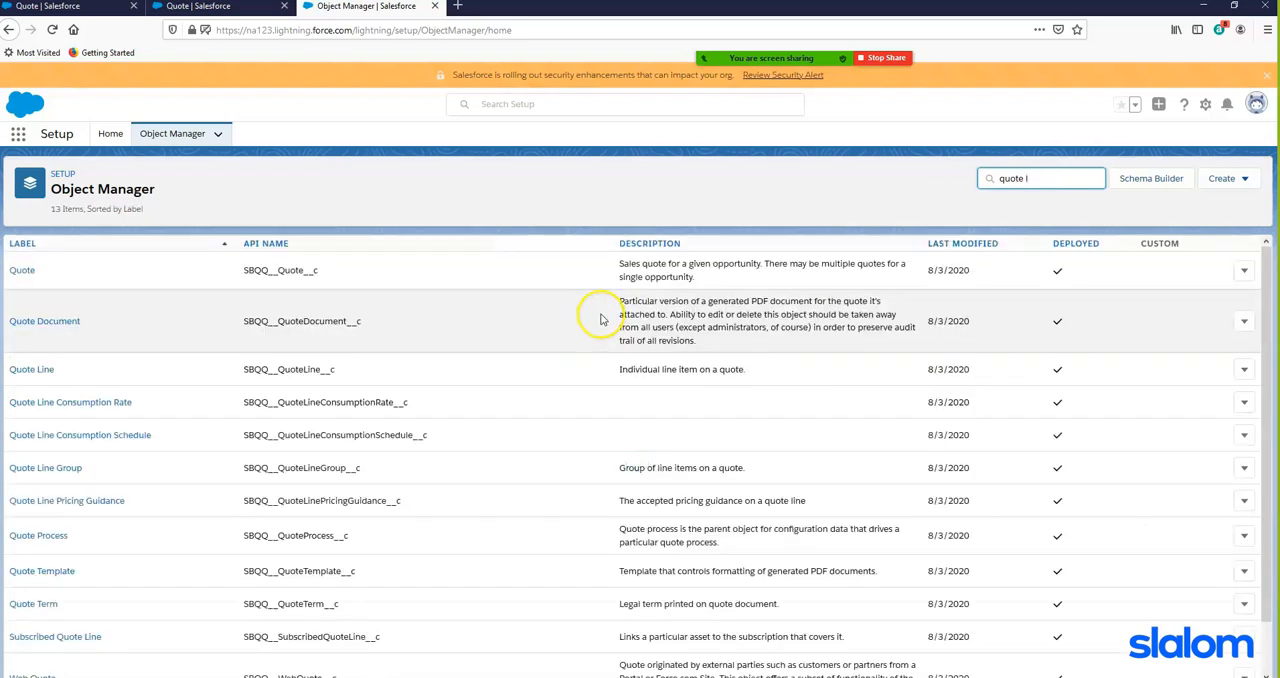
click(32, 272)
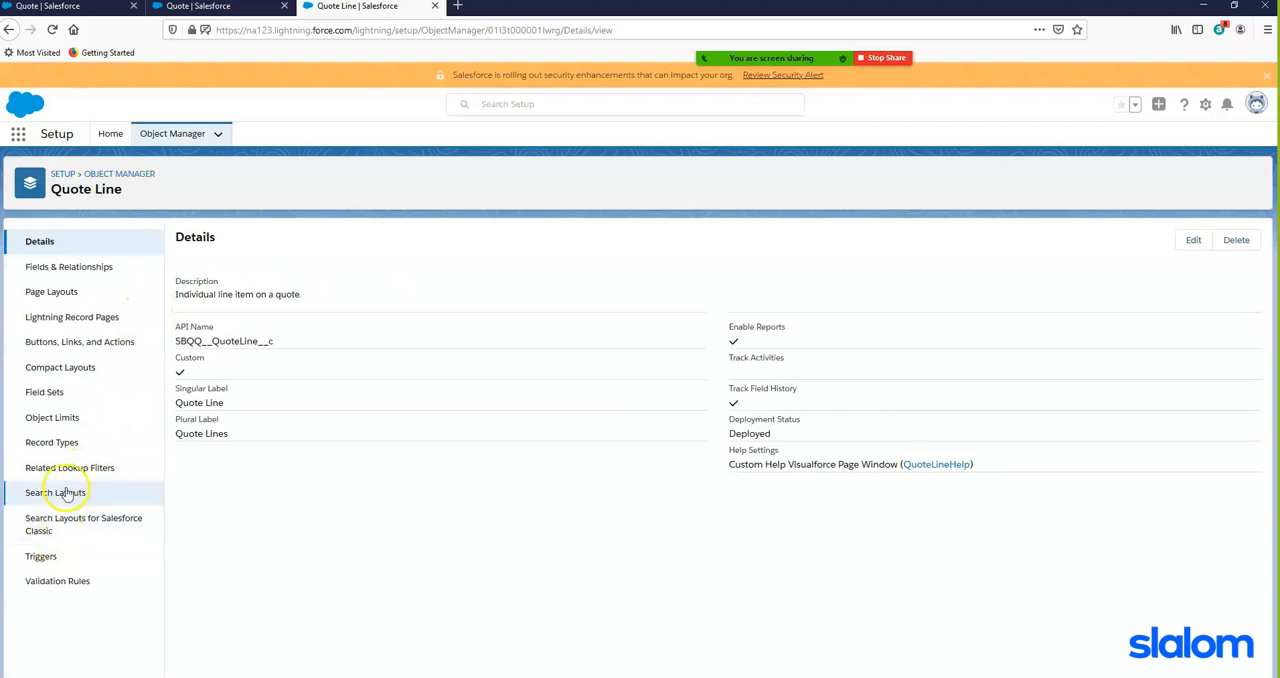
- Open Quote Line's Line Editor field set and compare its fields with the columns on the Edit Quote page
click(55, 395)
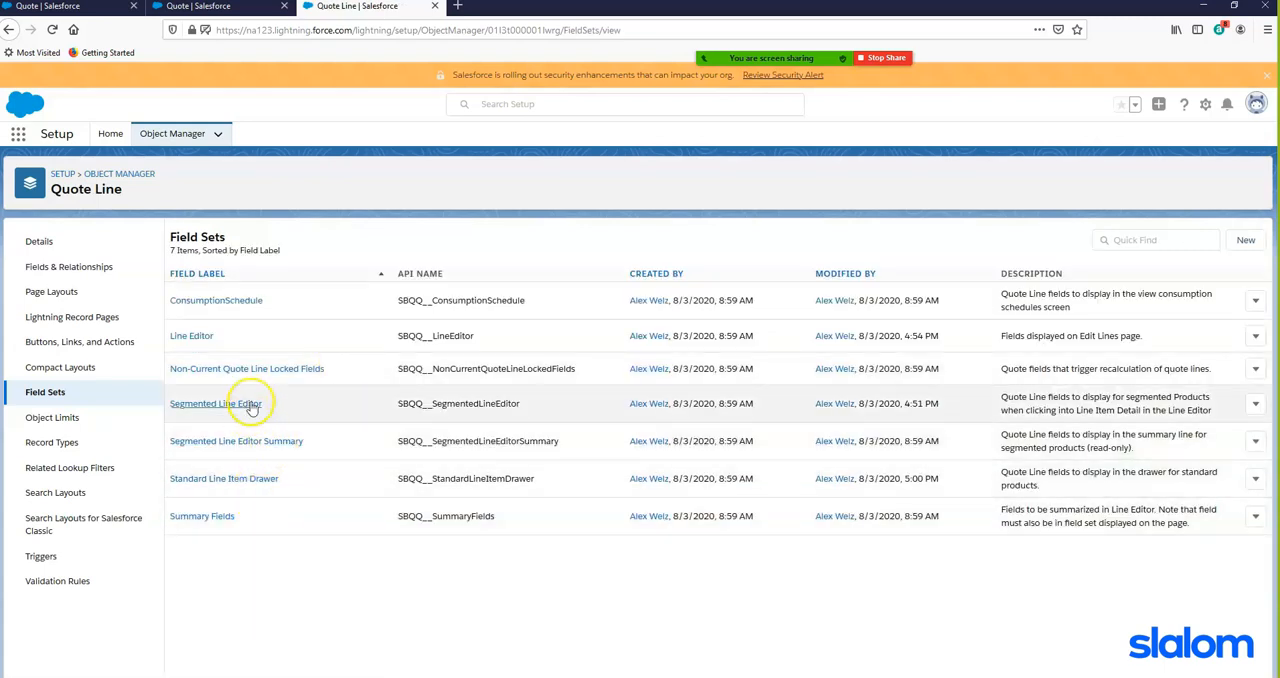
click(192, 337)
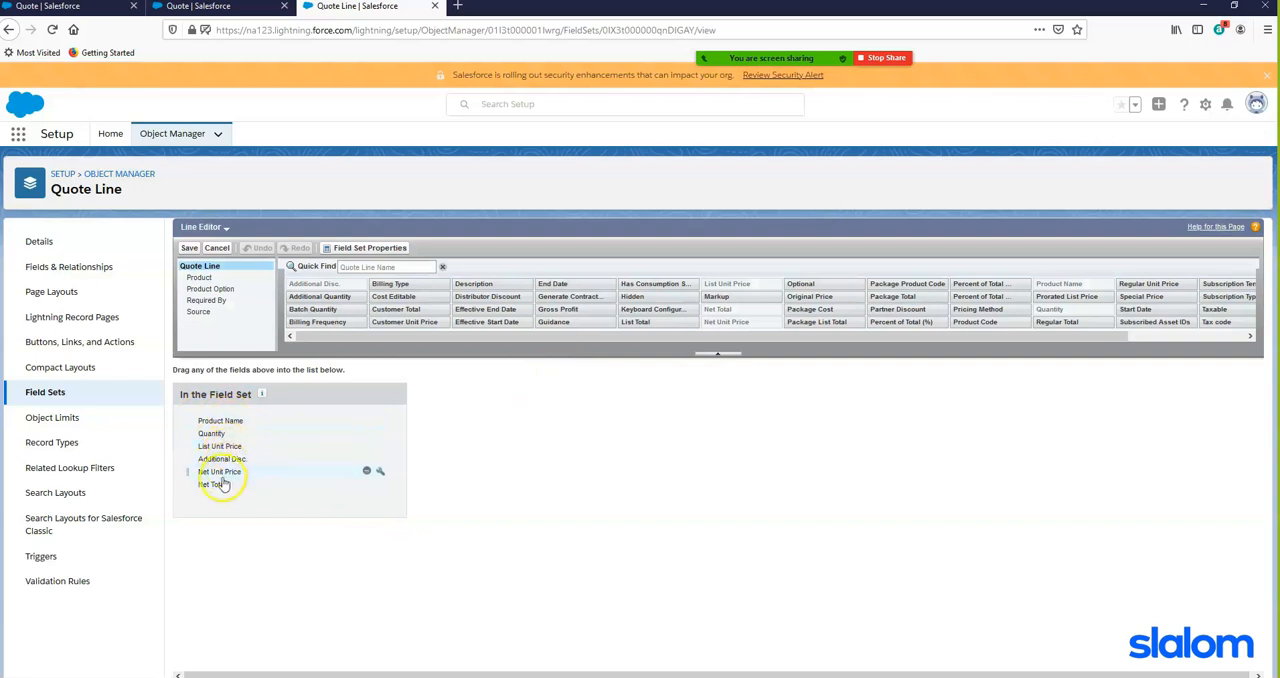
click(88, 8)
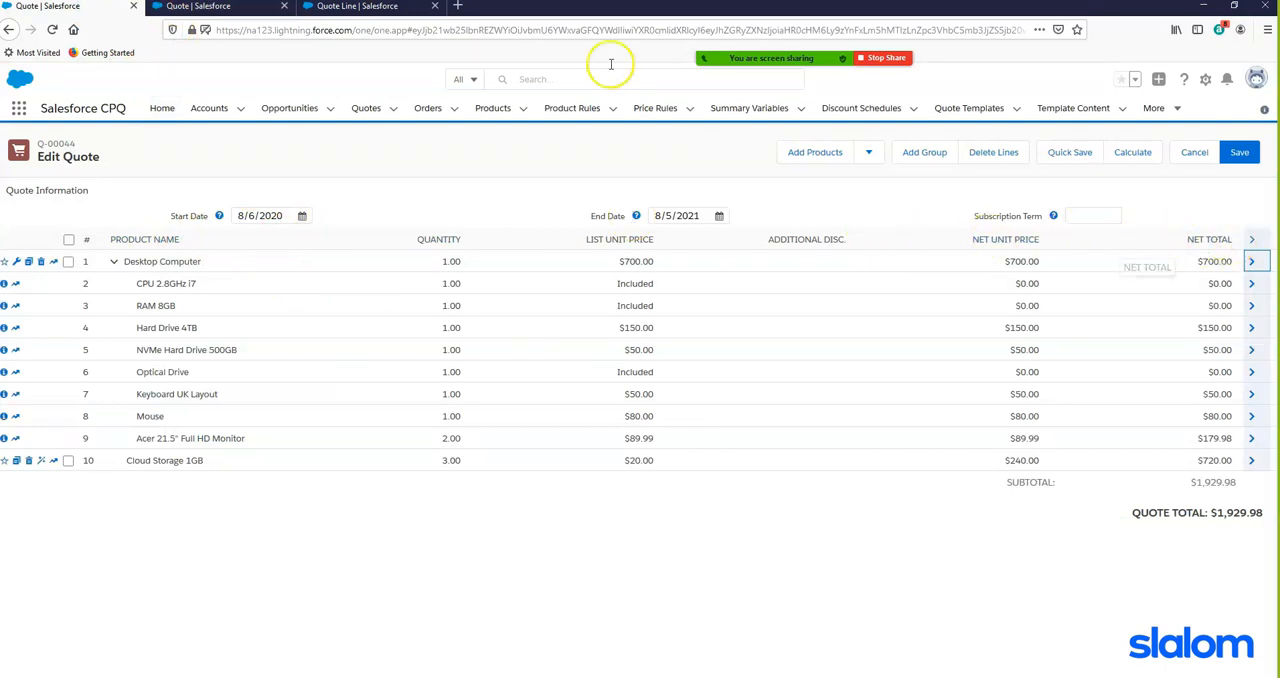
- Try adding the Optional field to the end of the Line Editor field set, and remove it again
click(355, 8)
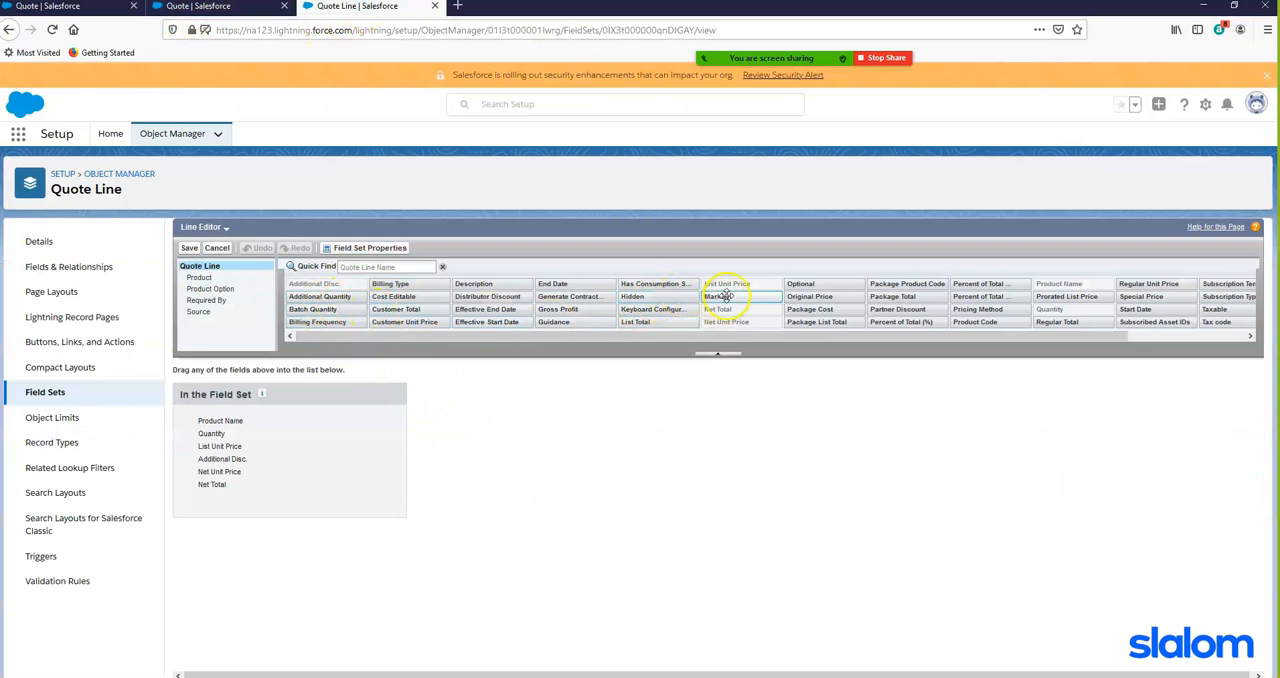
drag(801, 285, 230, 499)
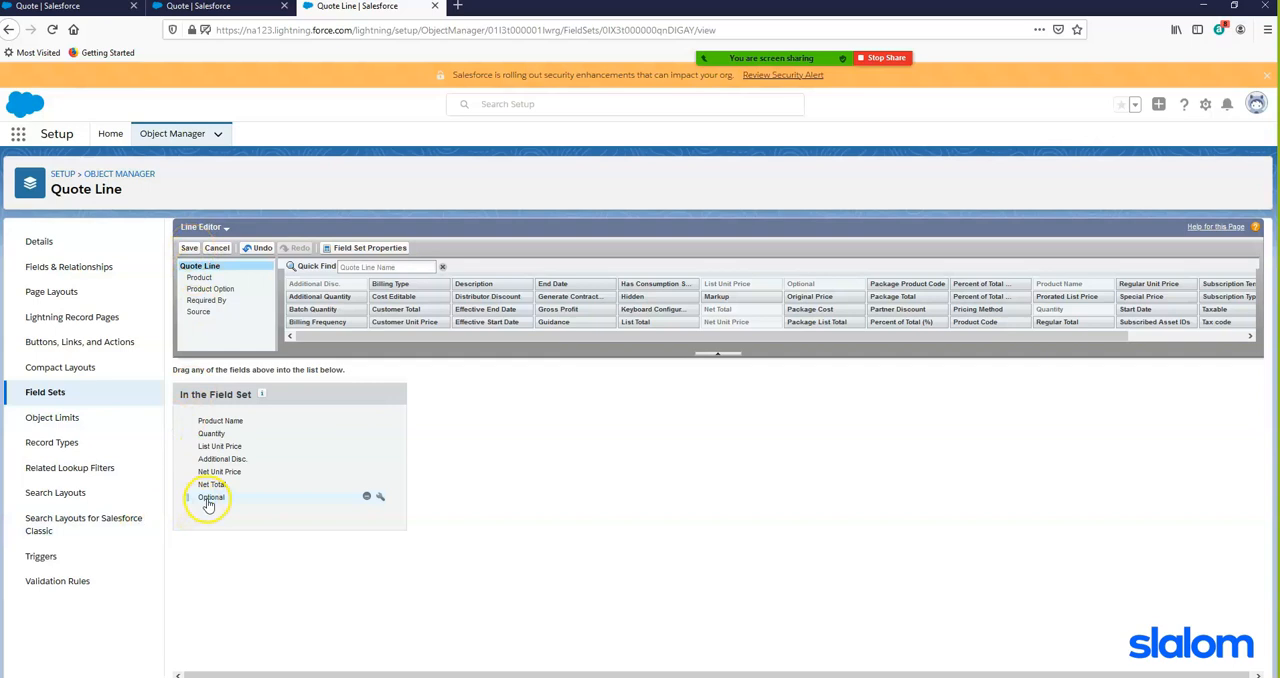
click(366, 499)
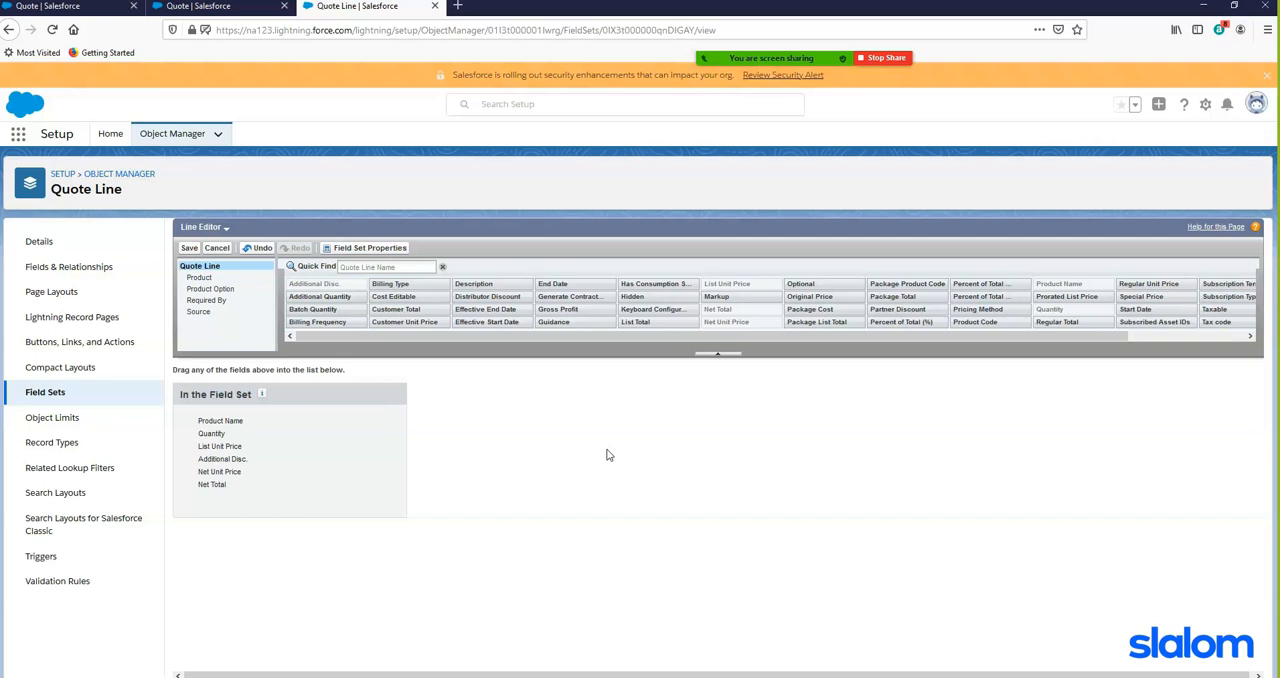
- Review the fields in Quote Line's Standard Line Item Drawer field set, and close the Setup and duplicate quote tabs
click(47, 392)
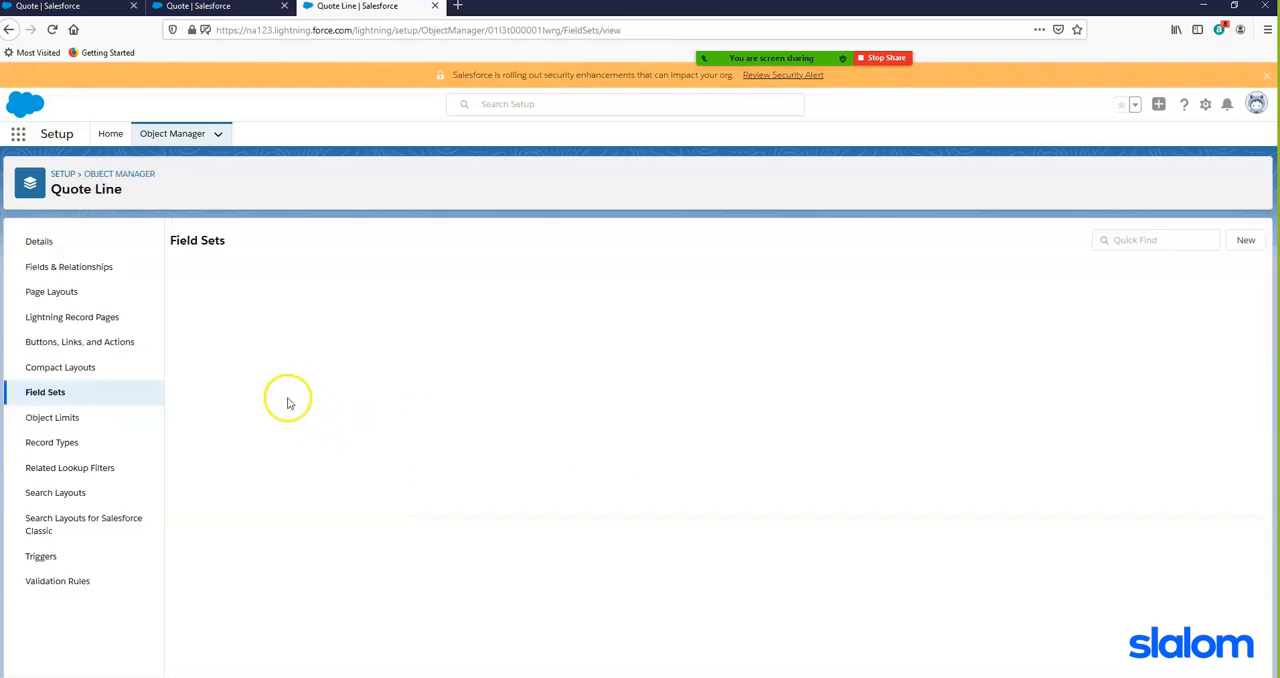
click(257, 484)
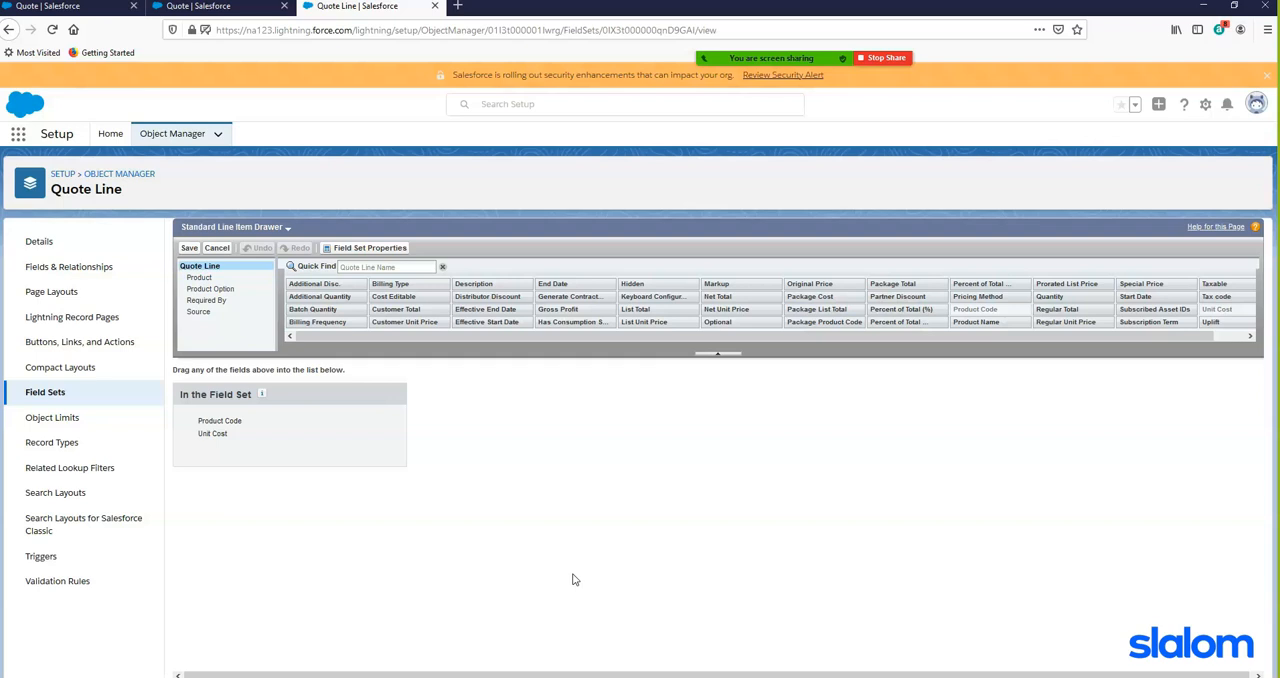
click(434, 6)
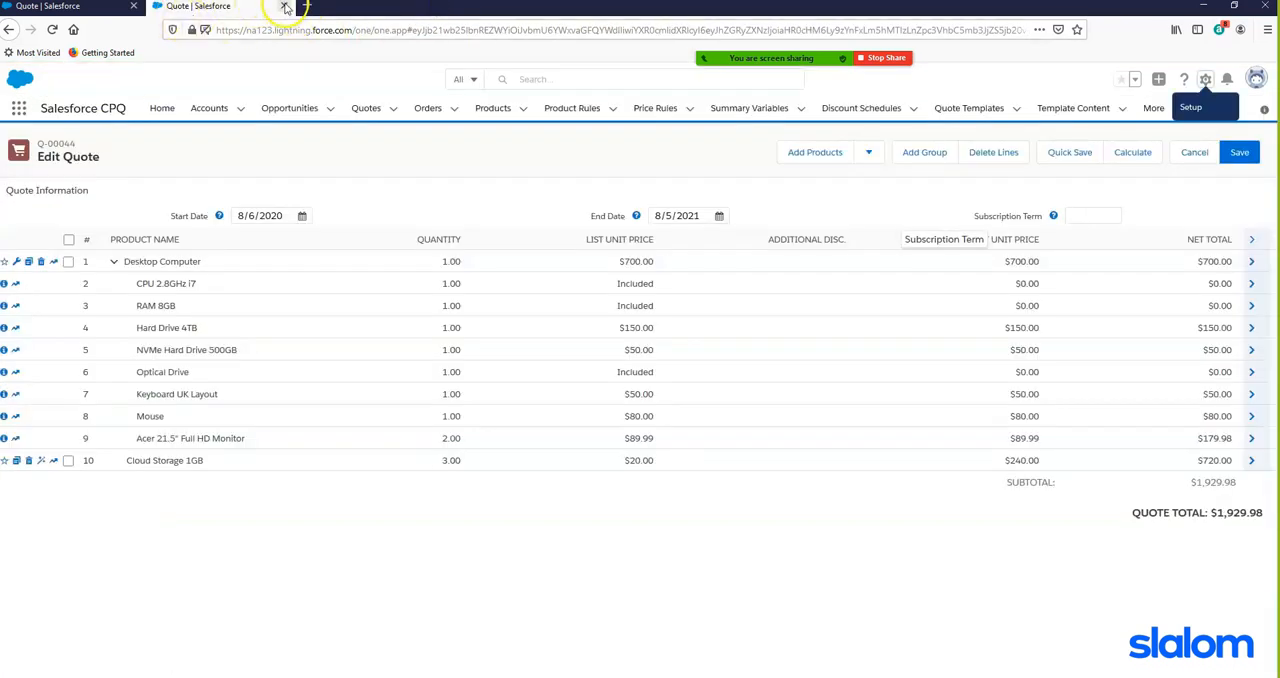
click(284, 6)
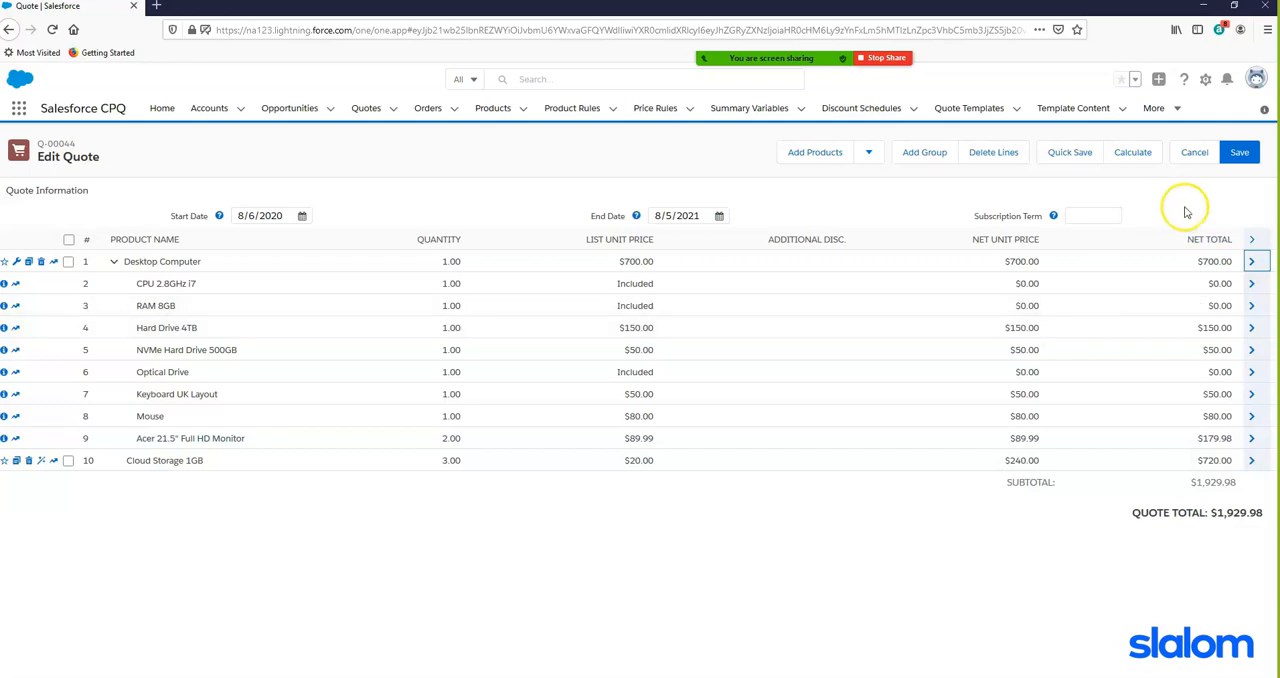
- Save the edited quote lines and preview the quote document
click(1240, 155)
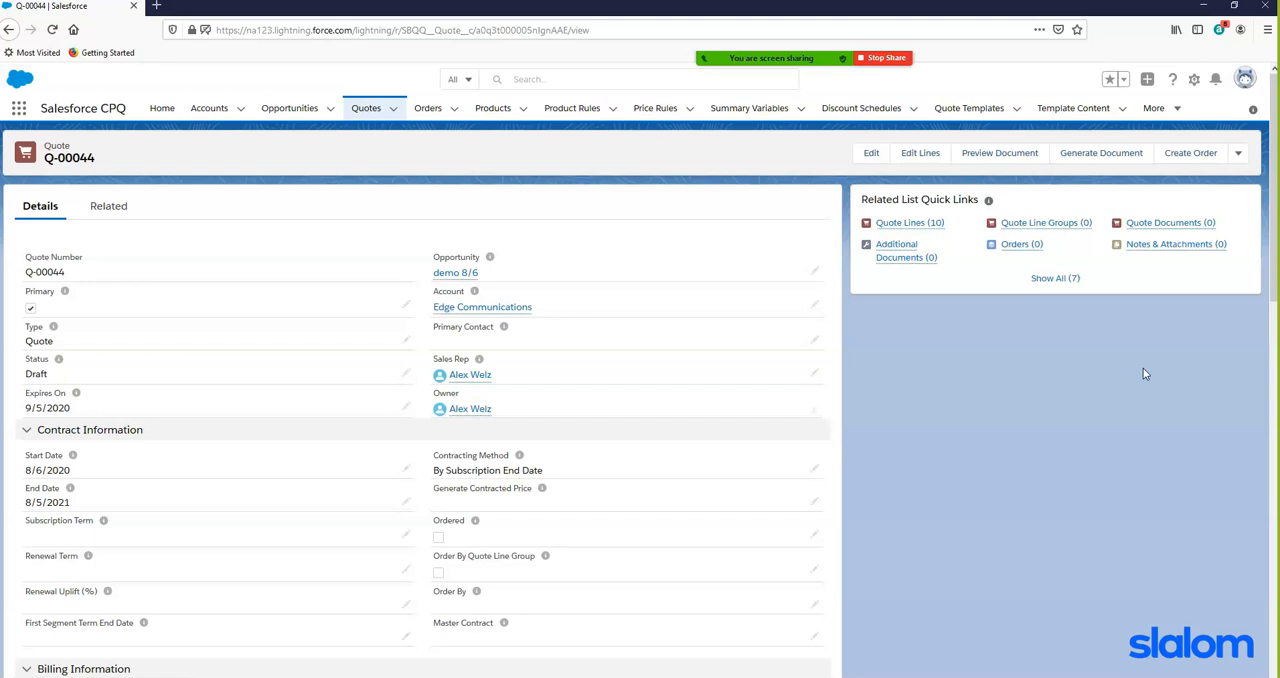
click(1003, 155)
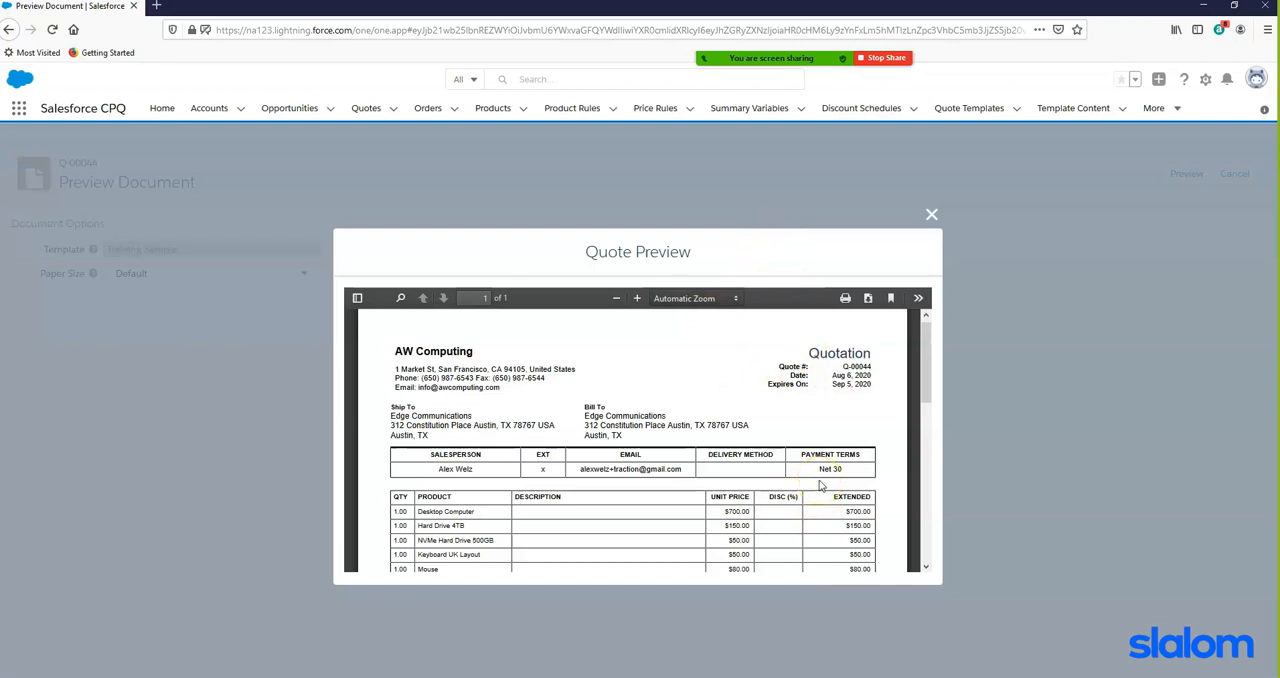
- Review the quote preview from header to signature block, and return to the quote record
scroll(824, 485, down, 2)
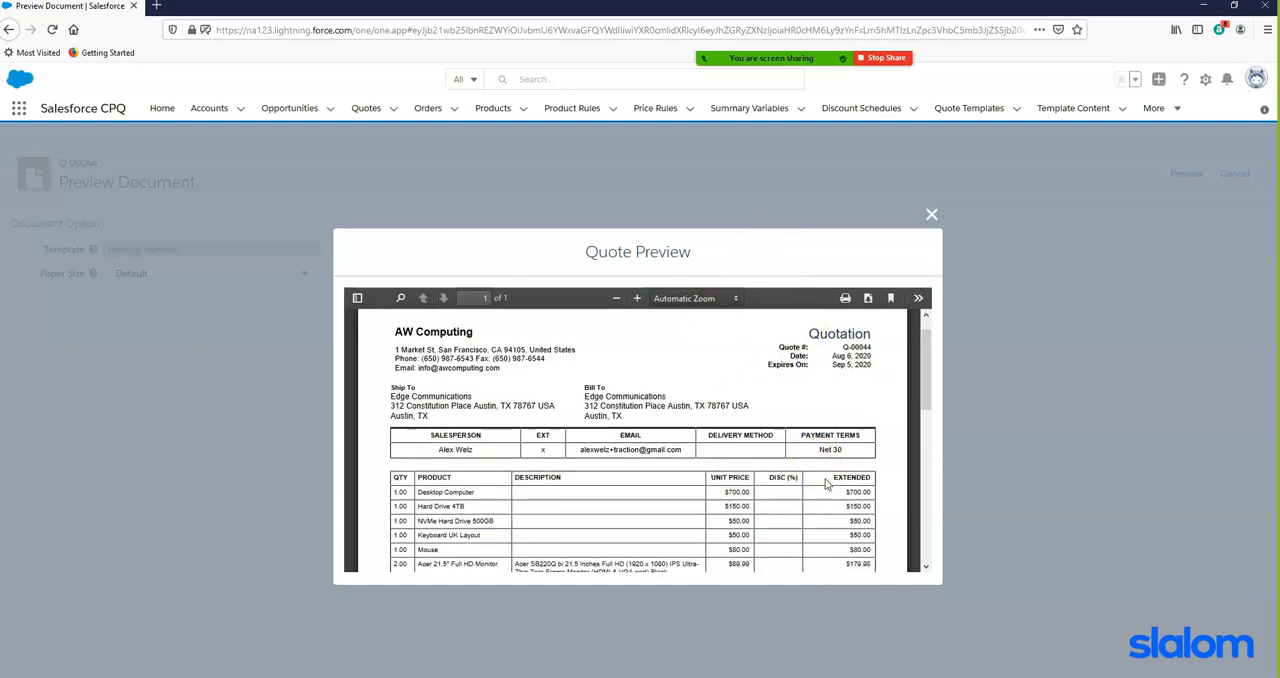
scroll(600, 450, up, 2)
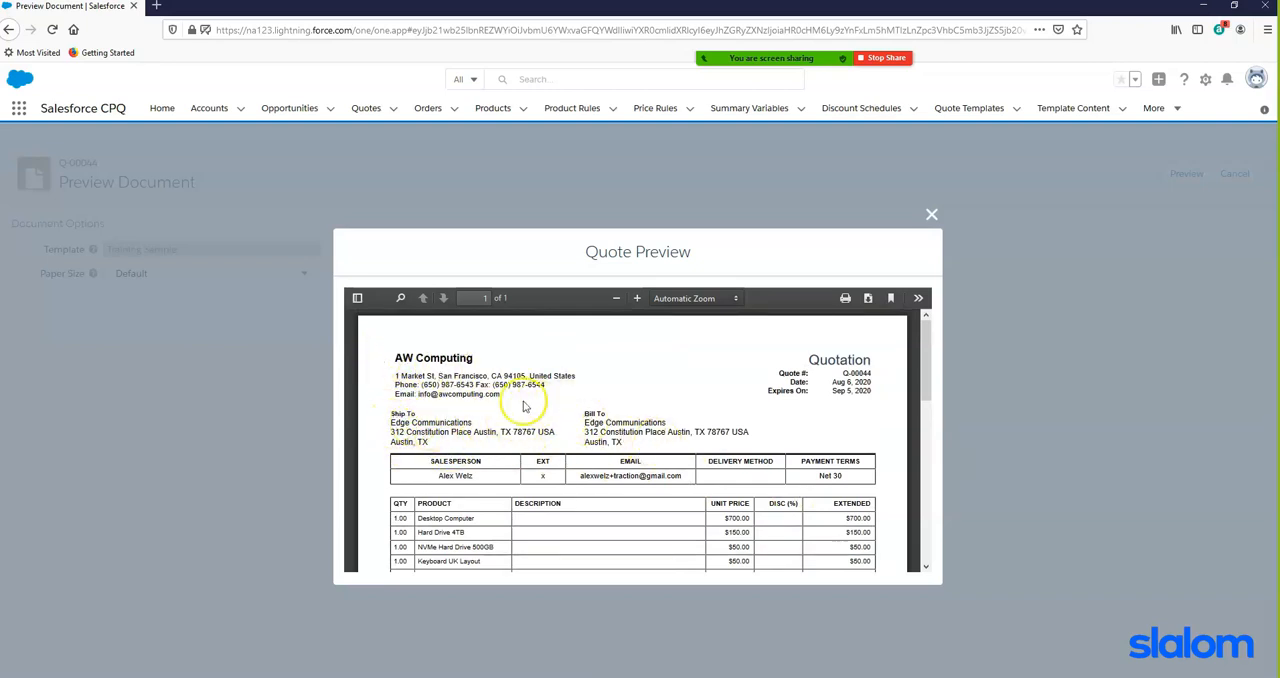
double_click(404, 358)
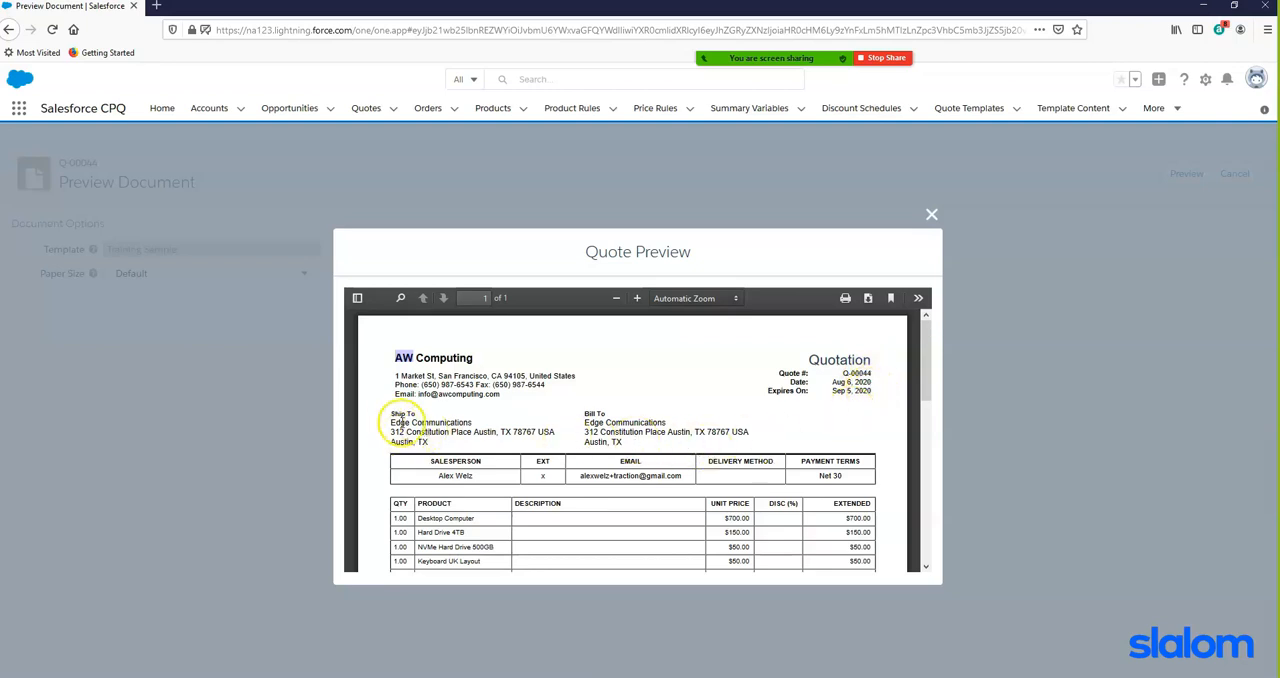
scroll(850, 435, down, 3)
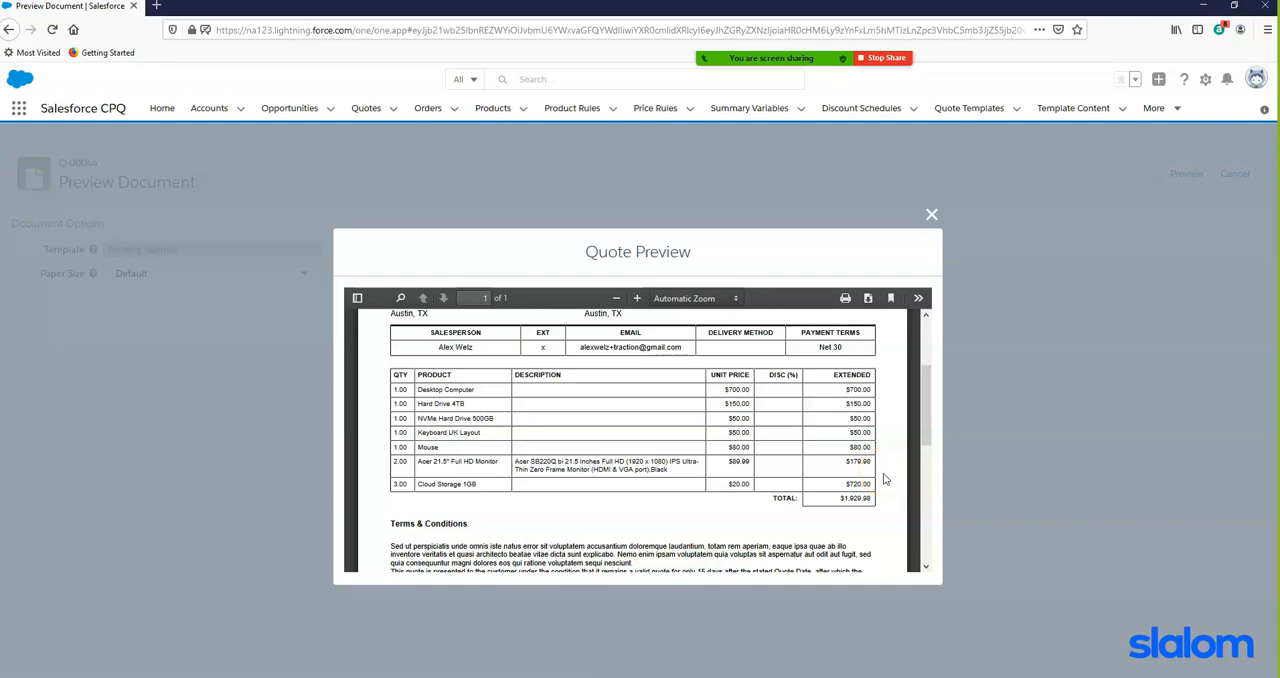
scroll(884, 478, down, 4)
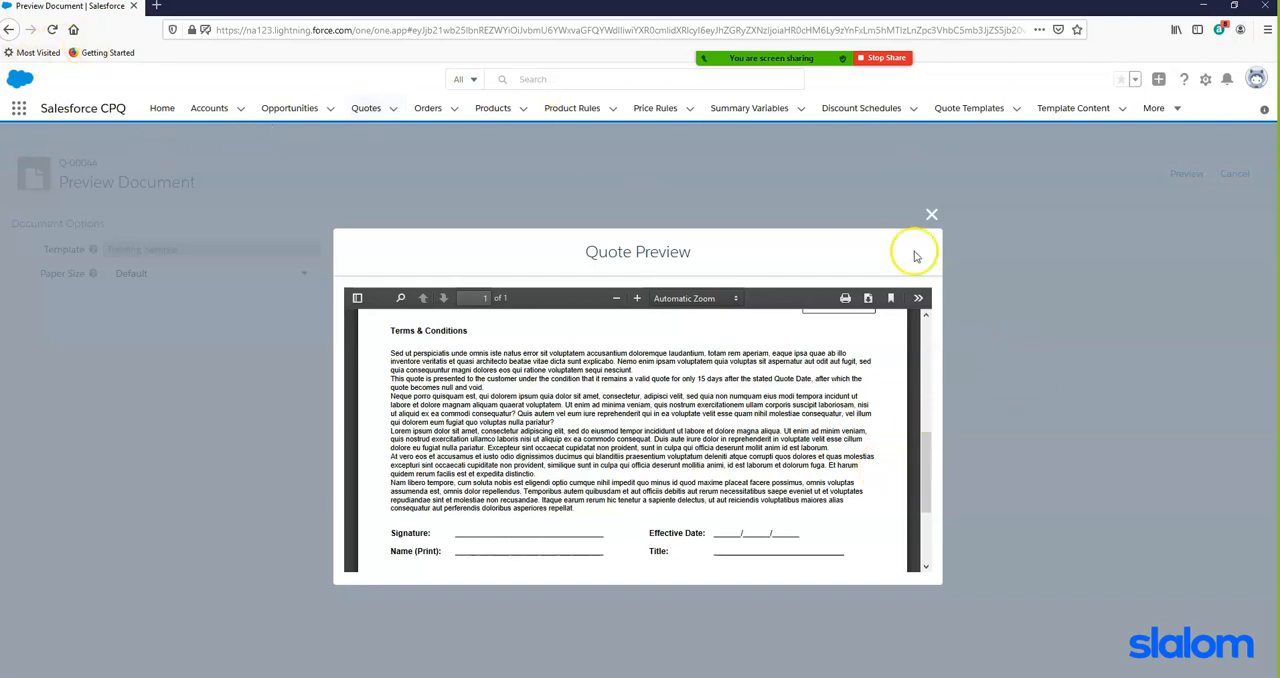
click(931, 214)
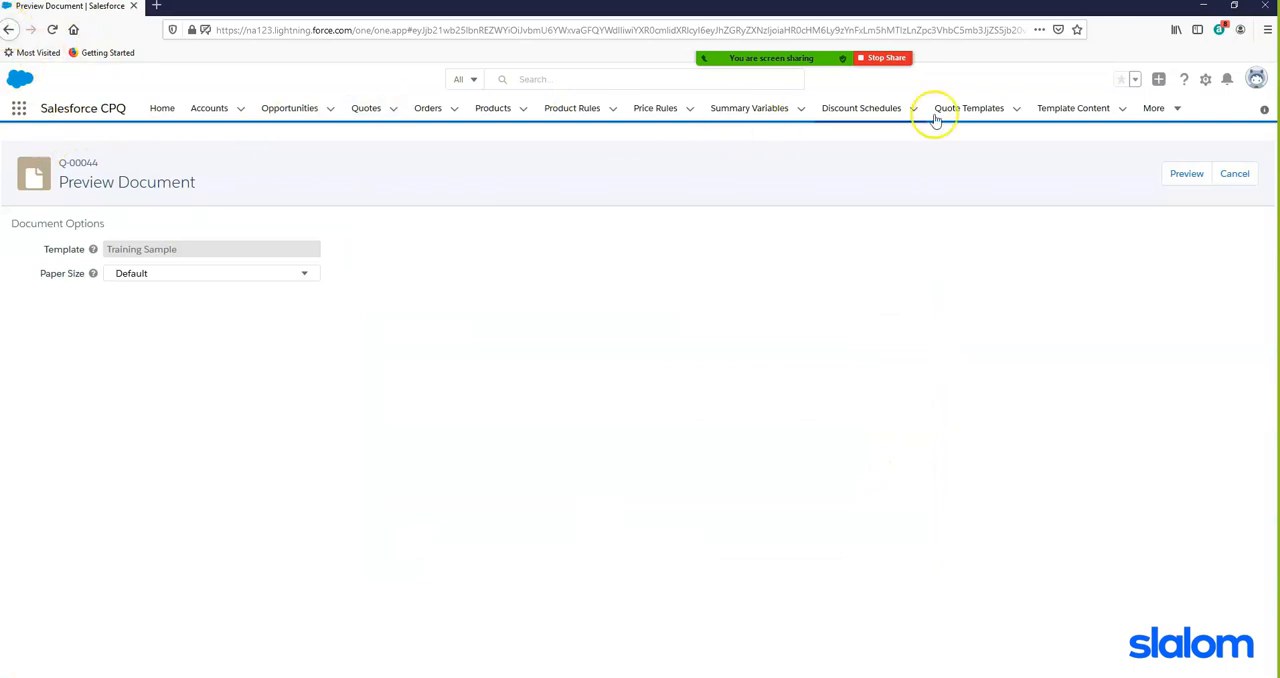
click(1233, 173)
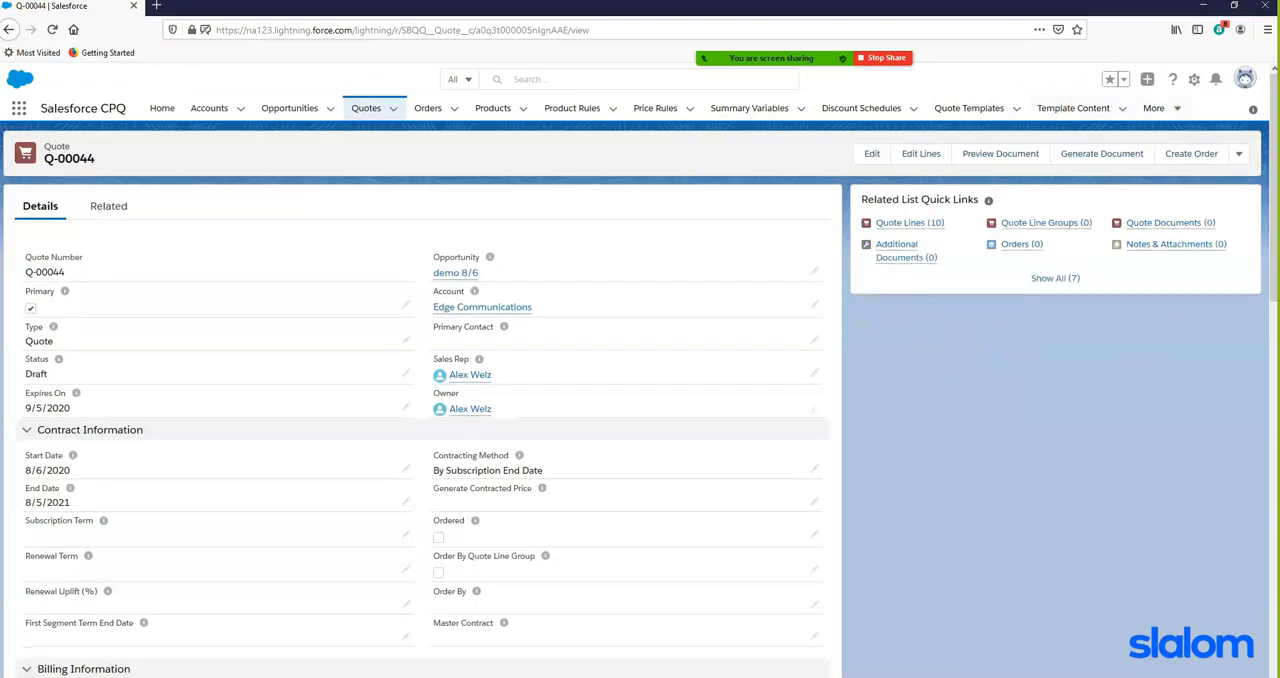
- Submit the quote for approval with a comment beginning "Computer and"
click(1239, 155)
drag(1243, 294, 1240, 387)
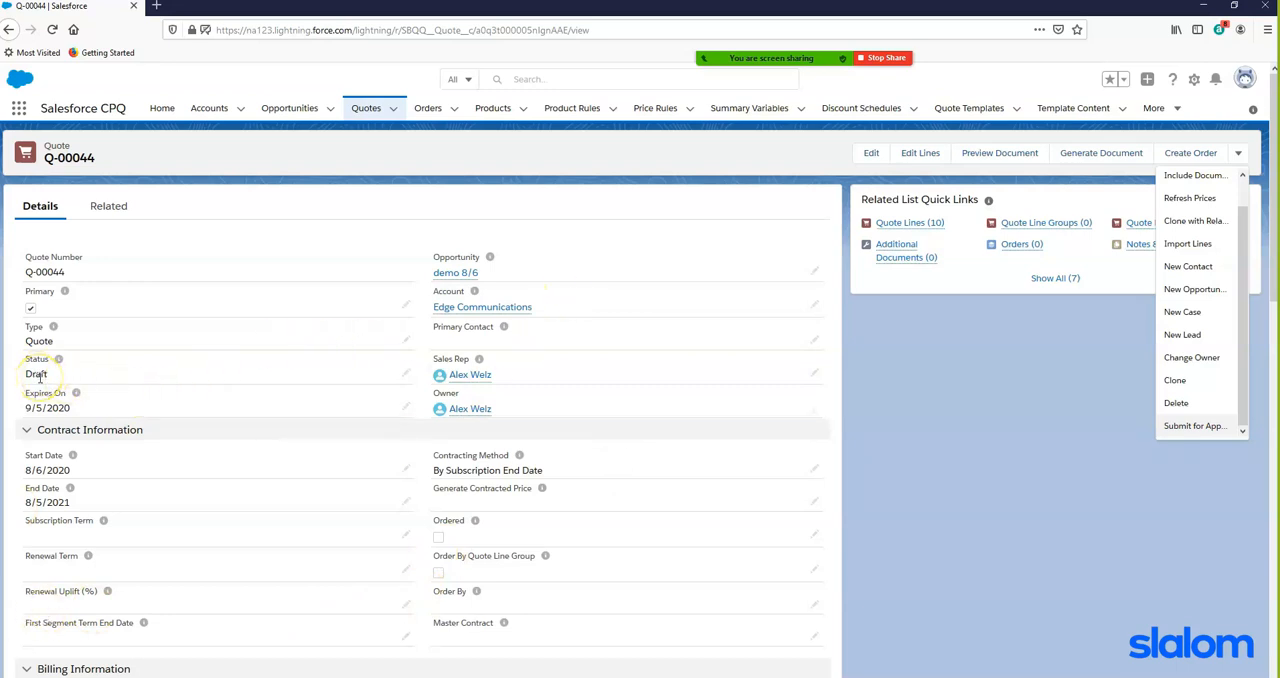
click(1178, 425)
click(732, 354)
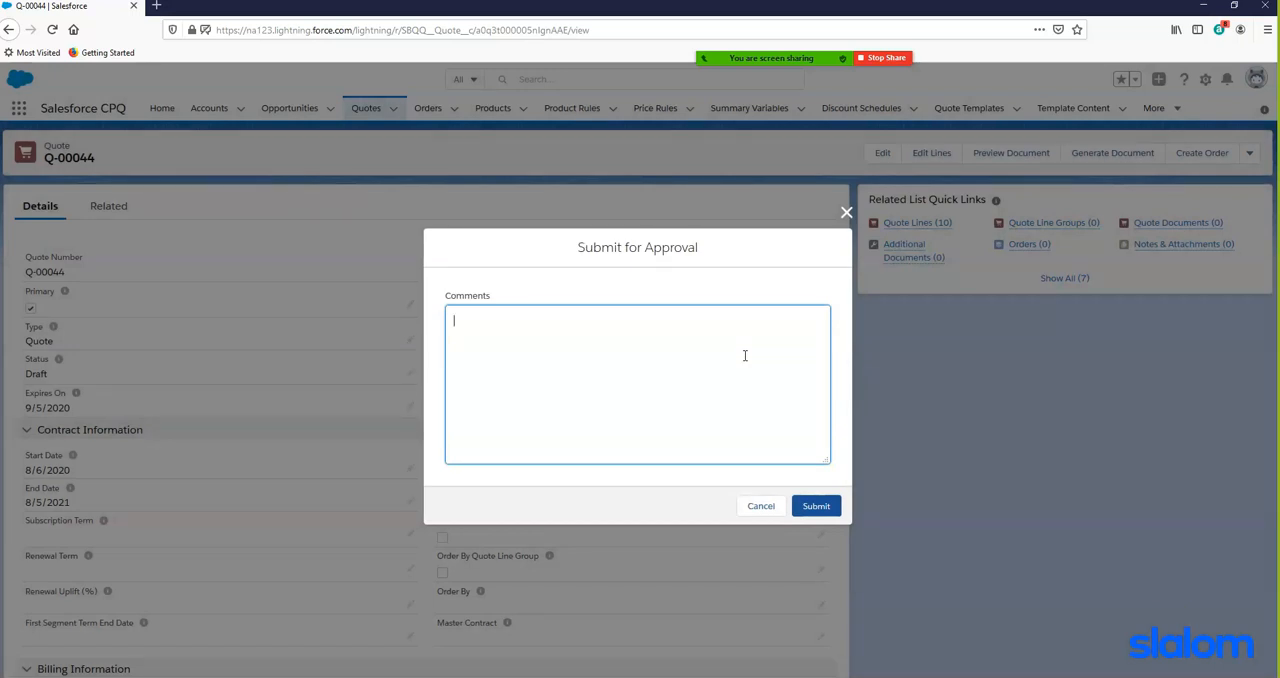
text(Computer and storage)
click(826, 512)
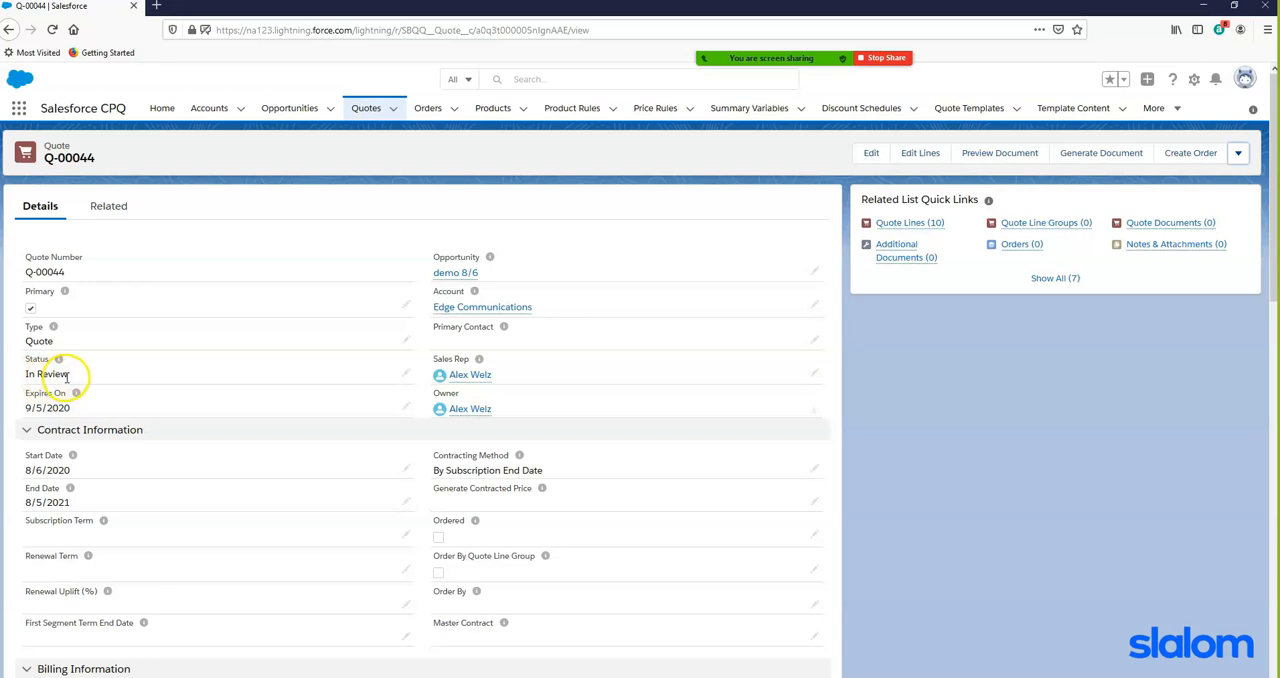
- Open the Users list in Setup from a duplicate quote tab and log in as the other System Administrator user
right_click(110, 8)
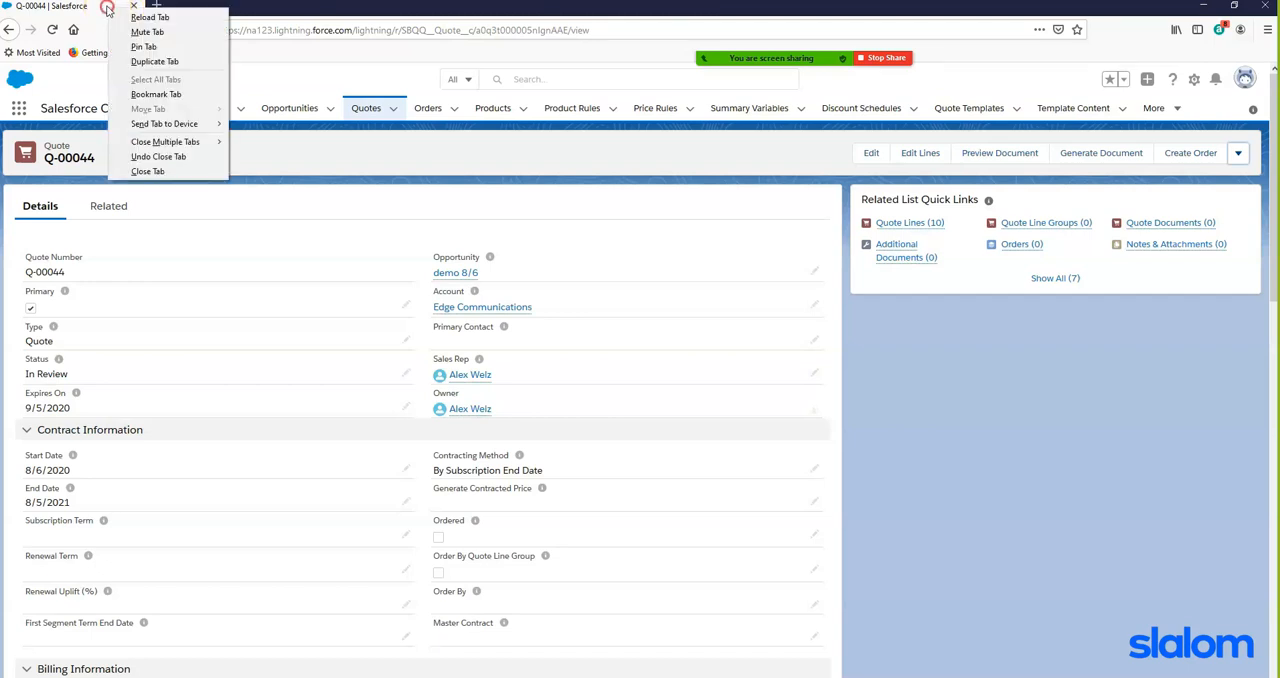
click(163, 62)
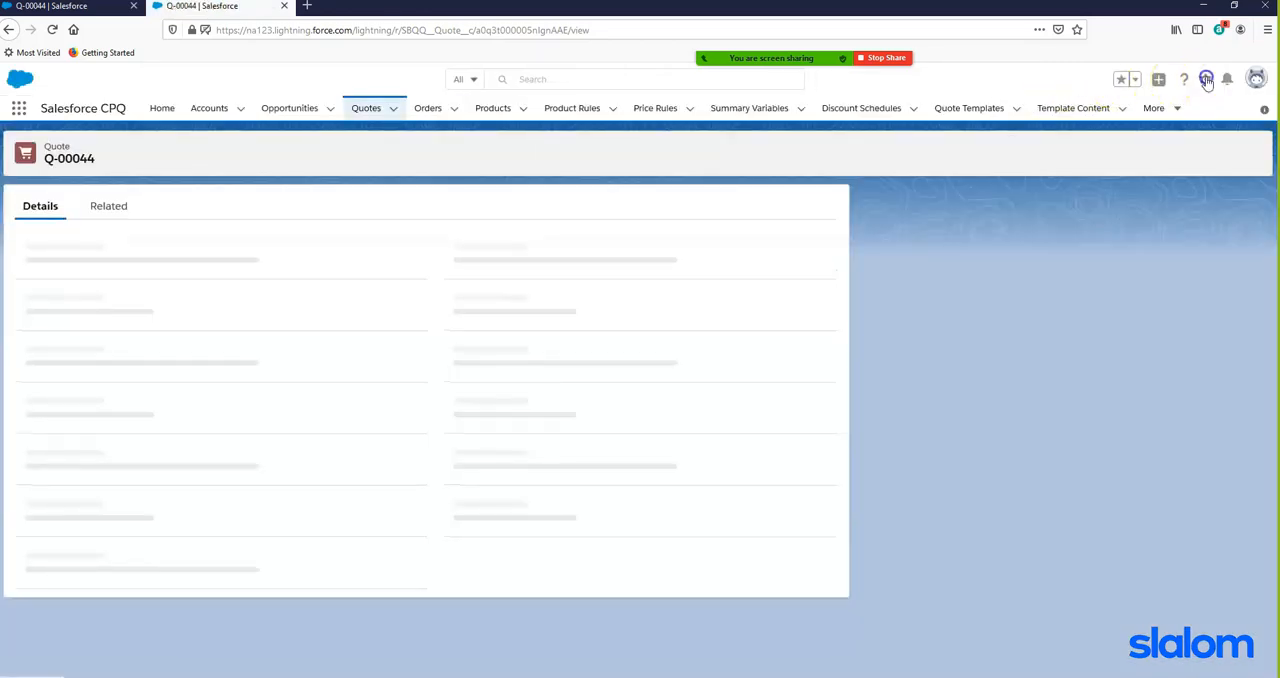
click(1205, 80)
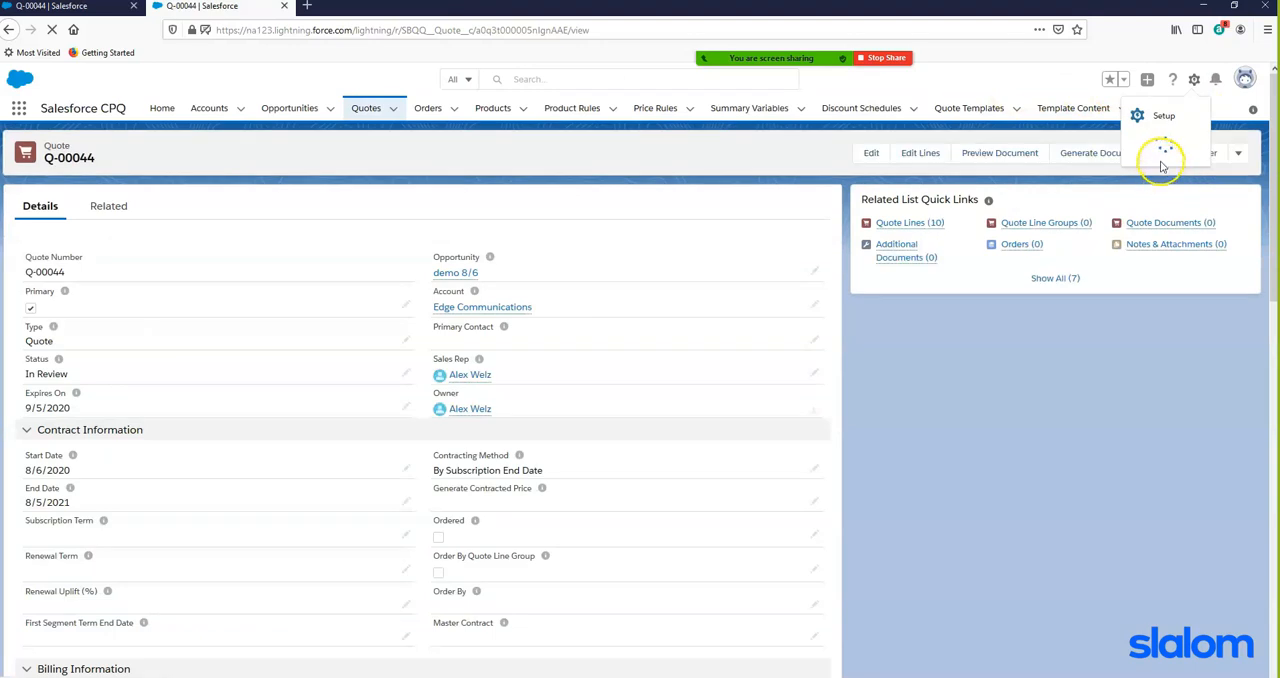
click(1139, 116)
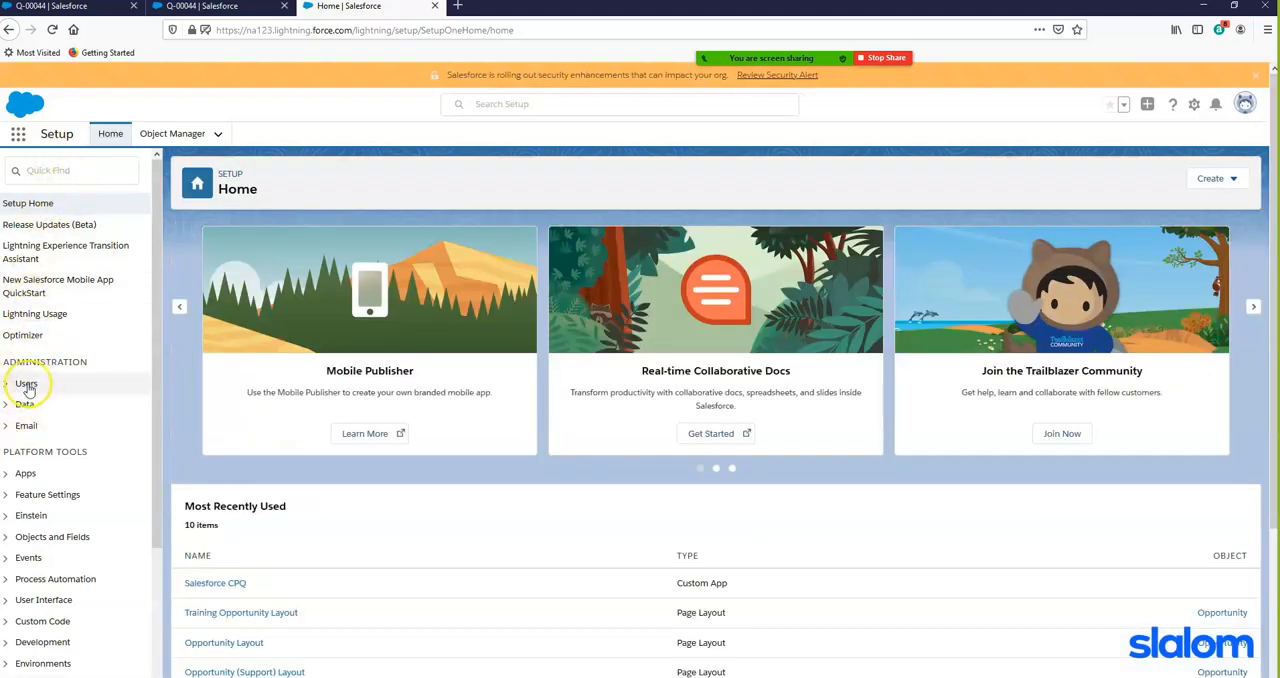
click(20, 386)
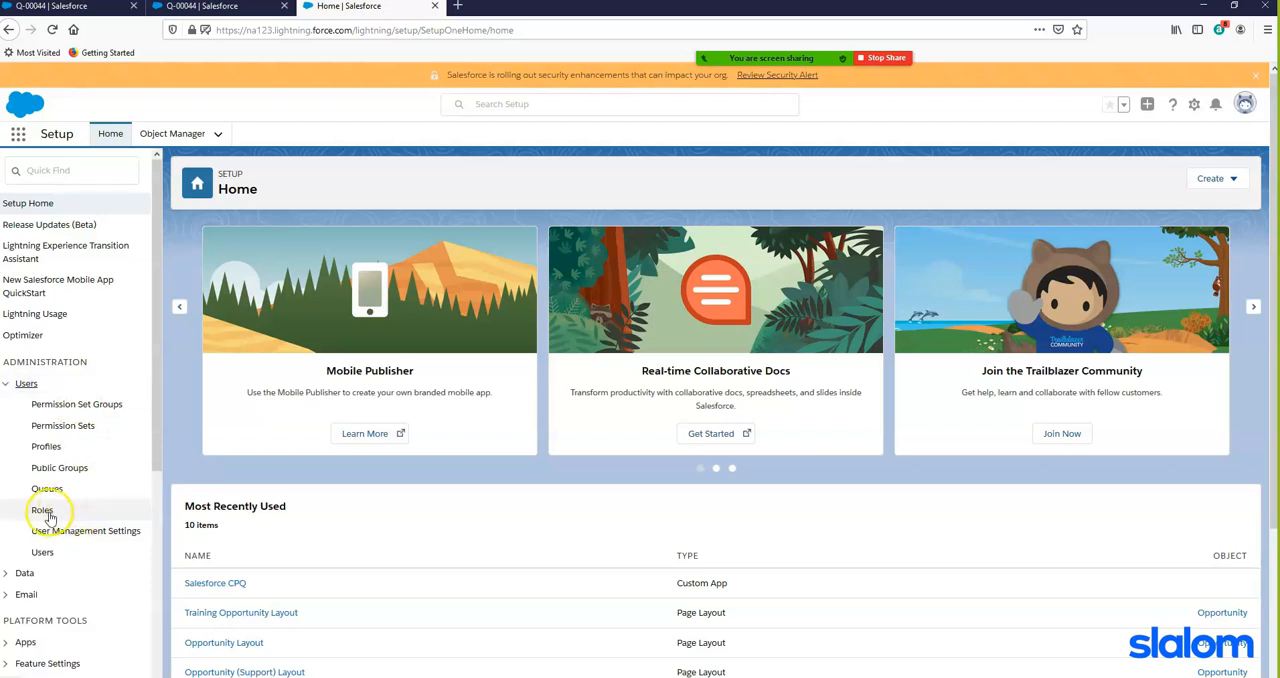
click(41, 553)
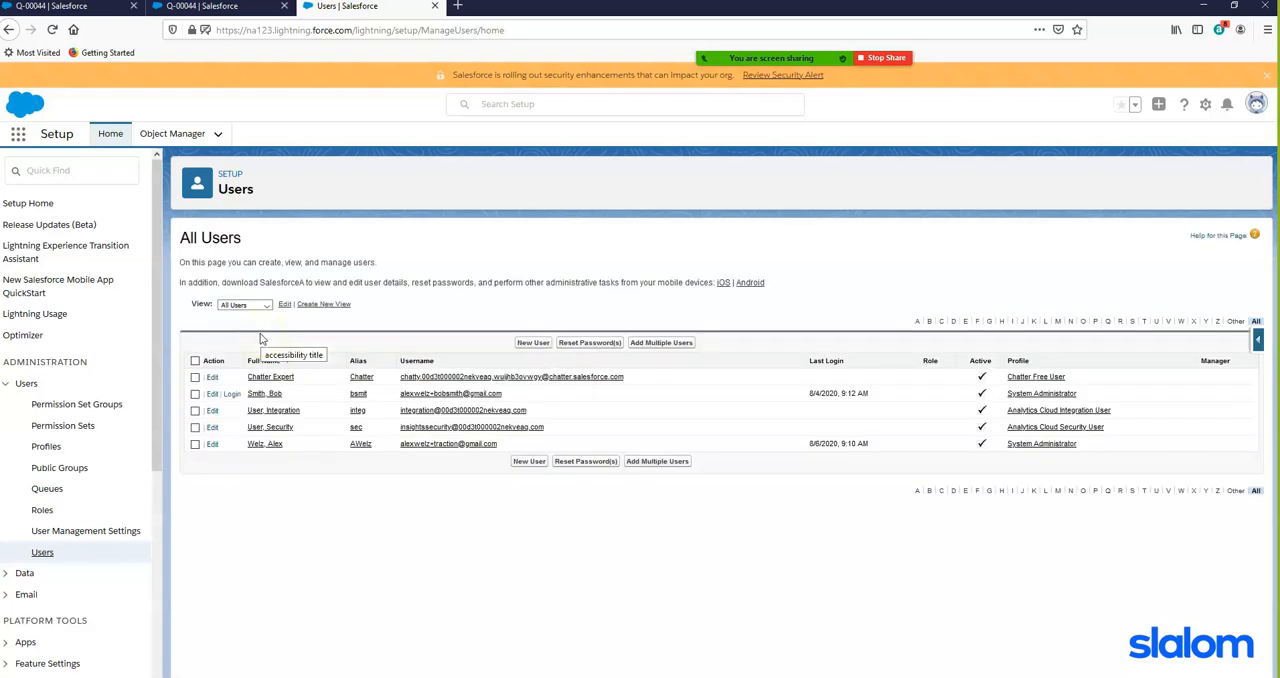
click(230, 394)
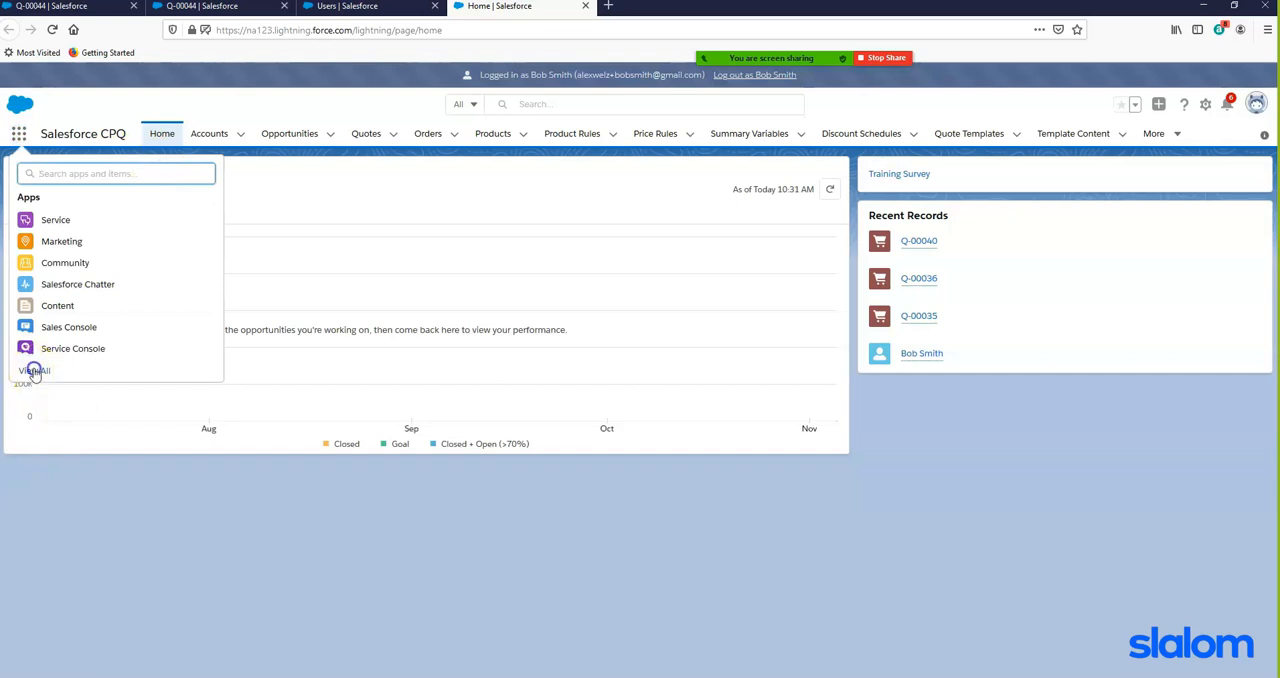
- Open the Approval Requests list from the full set of apps and items
click(34, 371)
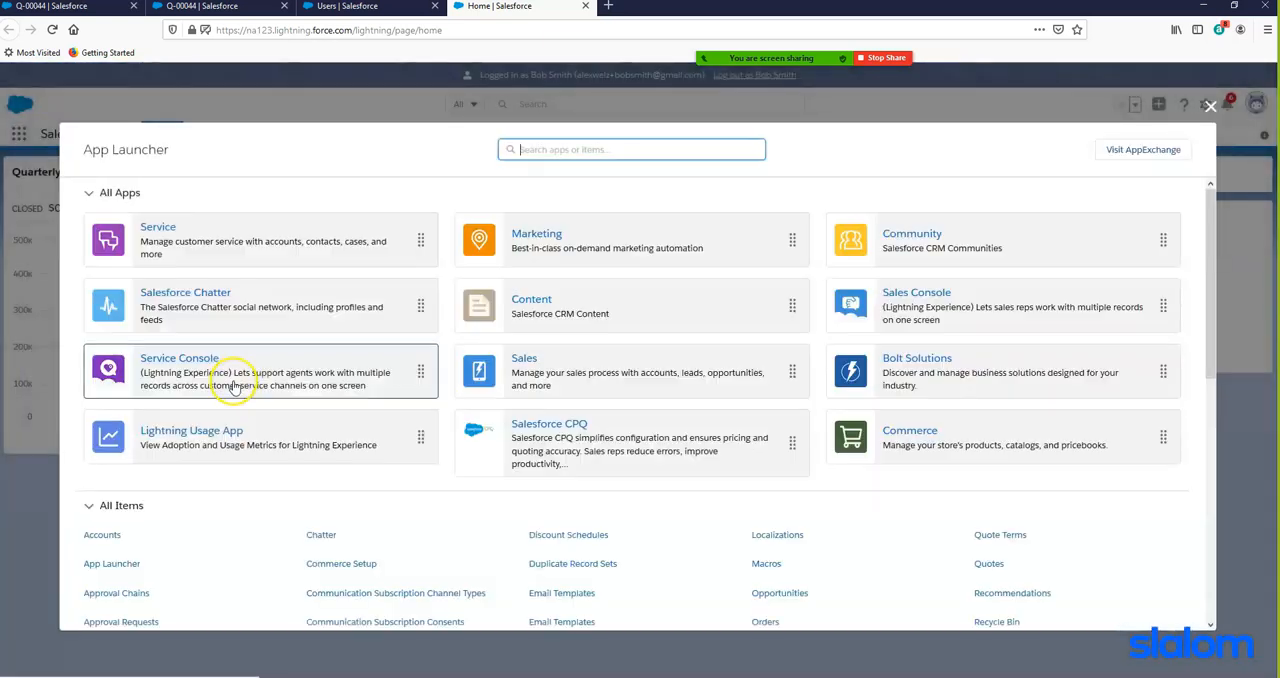
scroll(233, 390, down, 3)
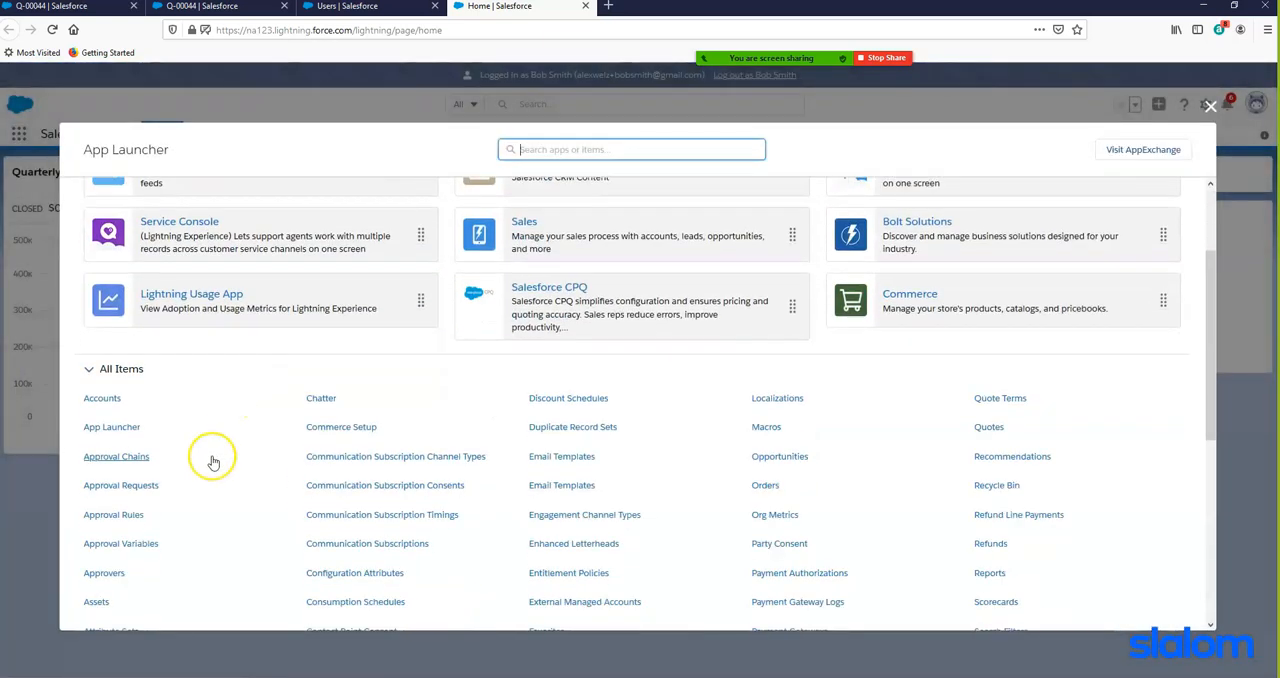
click(148, 488)
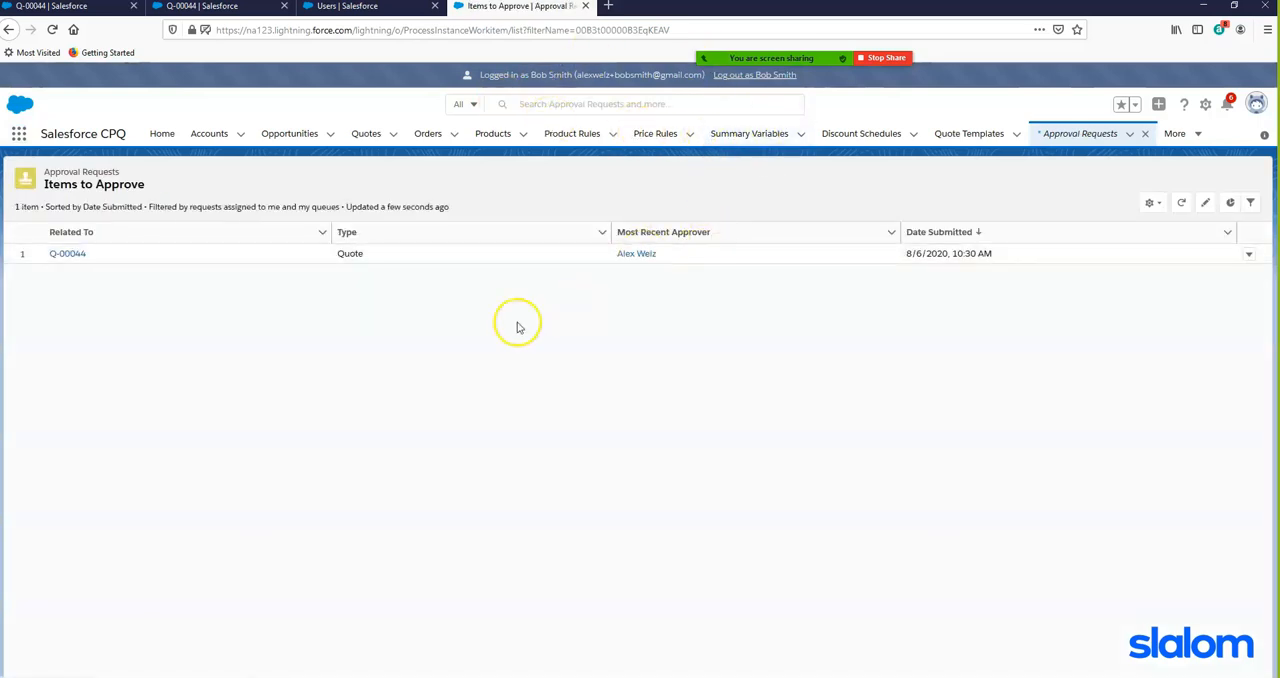
- Approve the pending quote in the Items to Approve list
click(1248, 255)
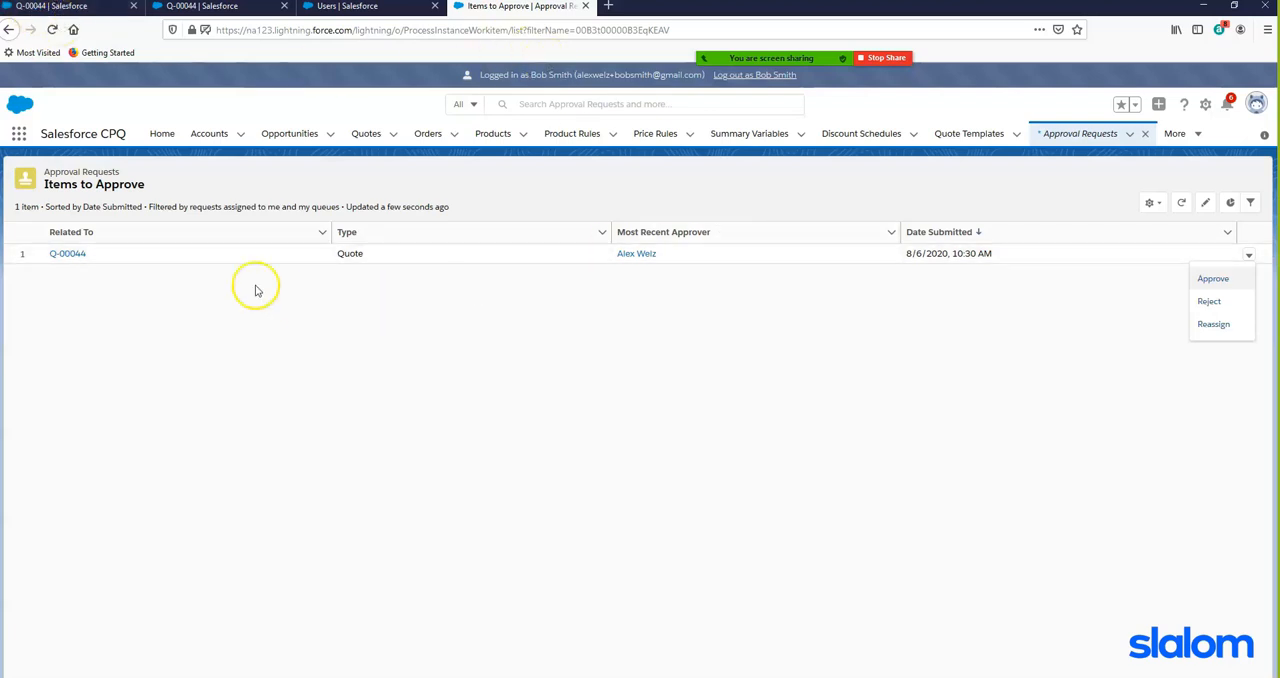
click(1221, 283)
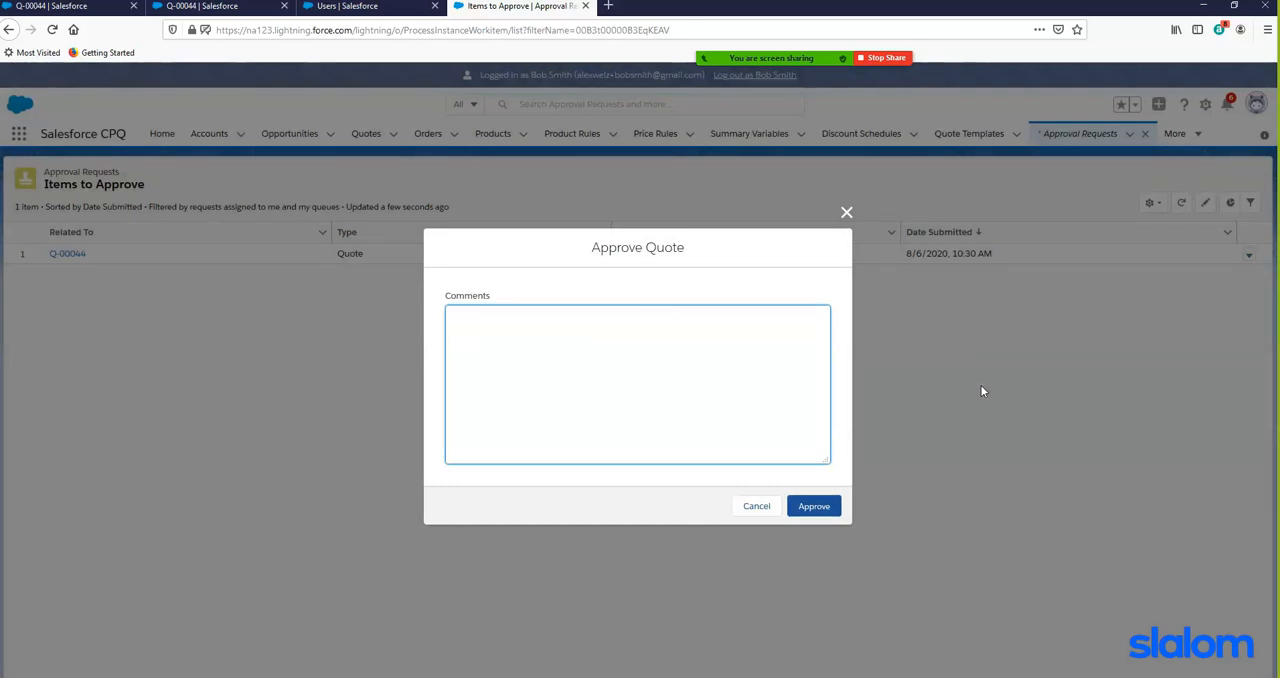
click(811, 508)
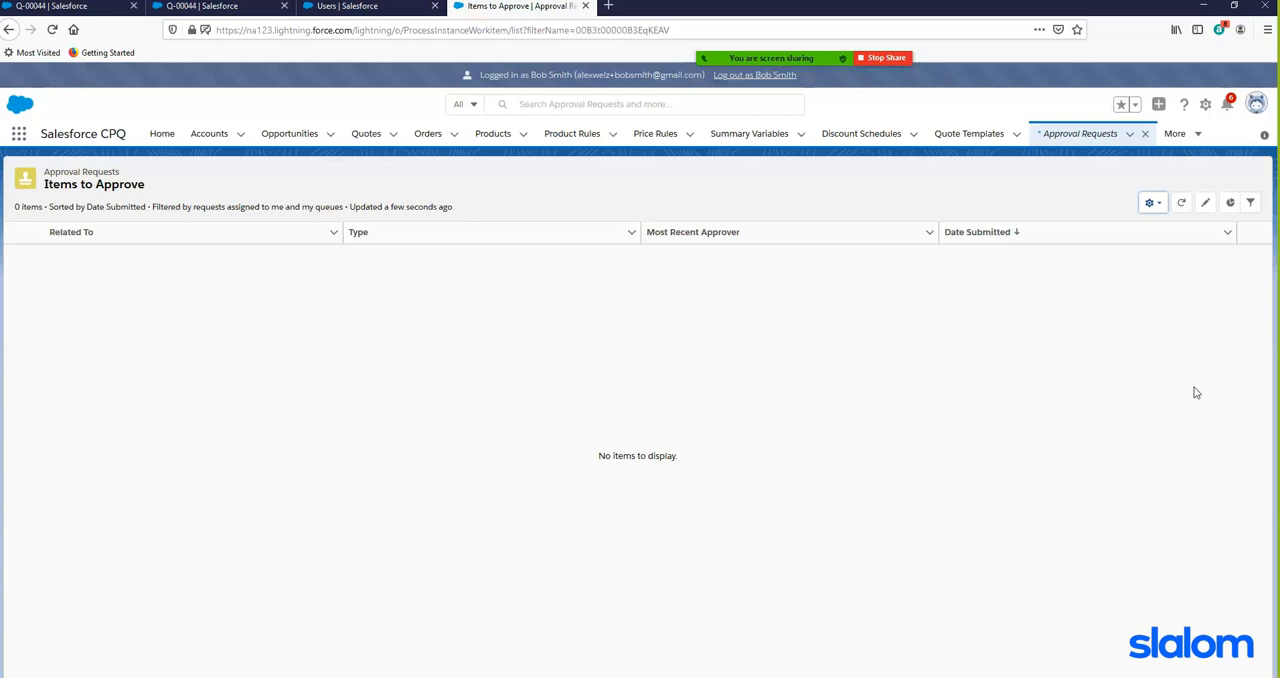
click(103, 228)
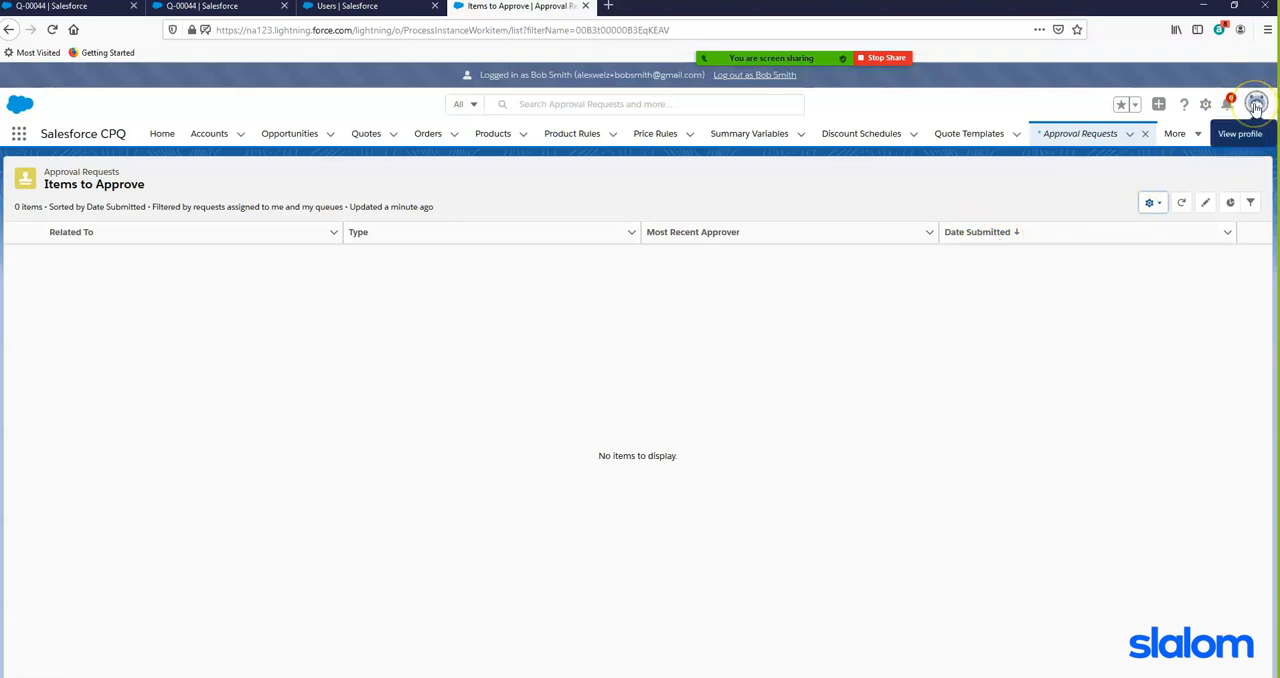
- Log out of the approver's account and log back in with the original account's username and password, without saving the login
click(1256, 105)
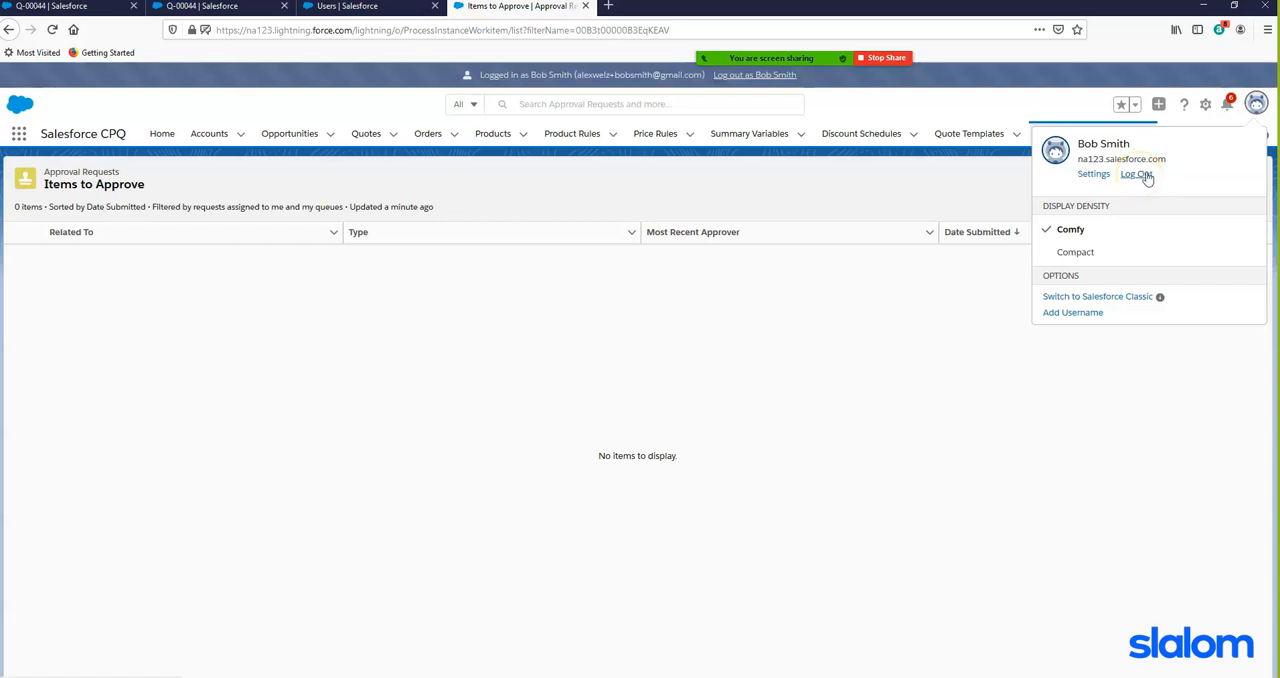
click(1146, 176)
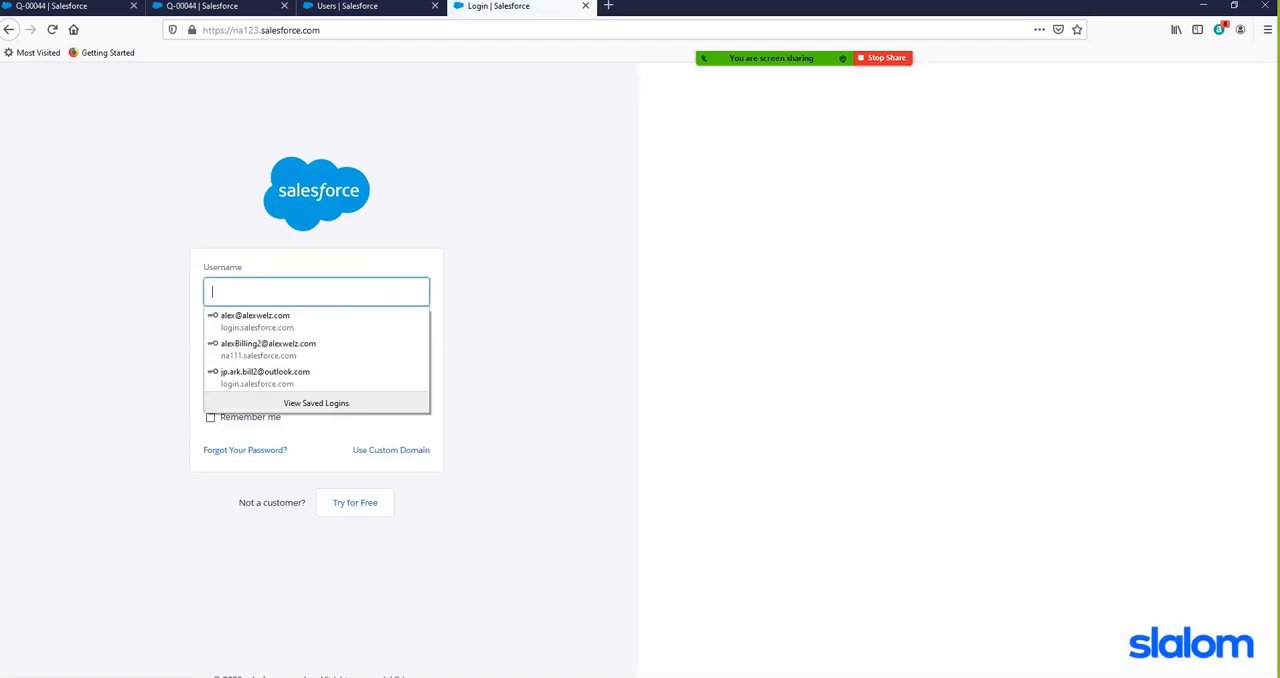
click(220, 6)
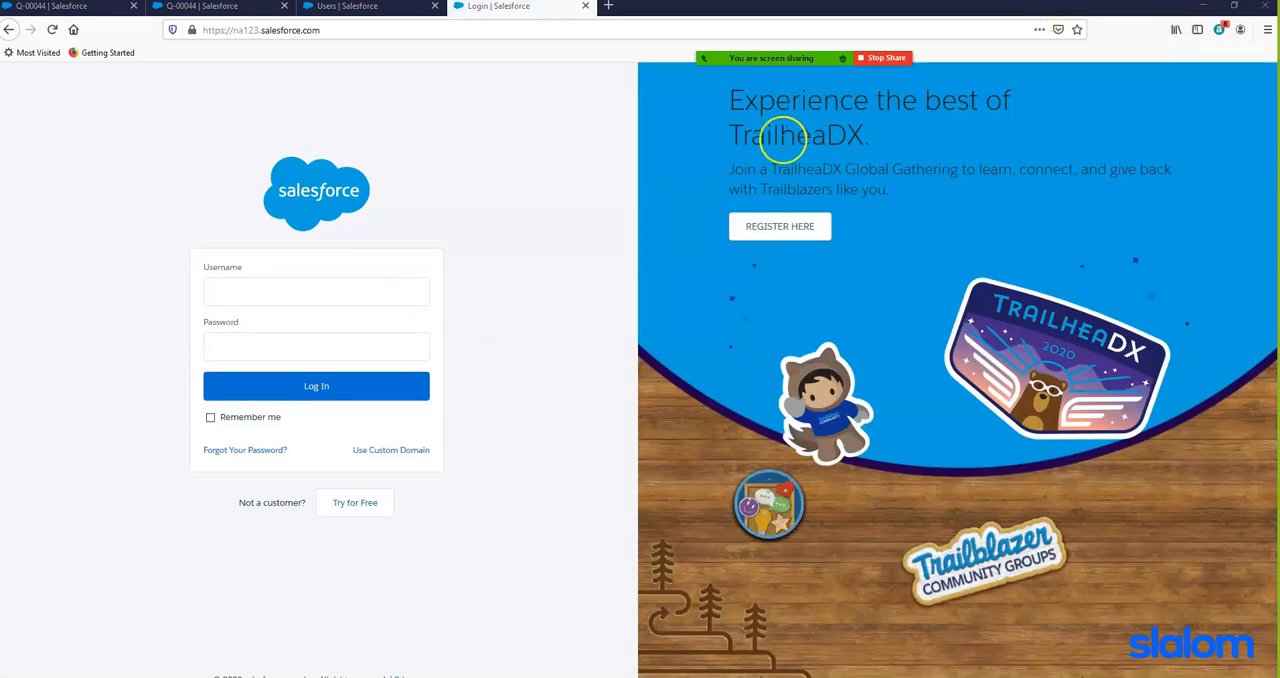
click(274, 289)
key(ctrl+v)
click(547, 255)
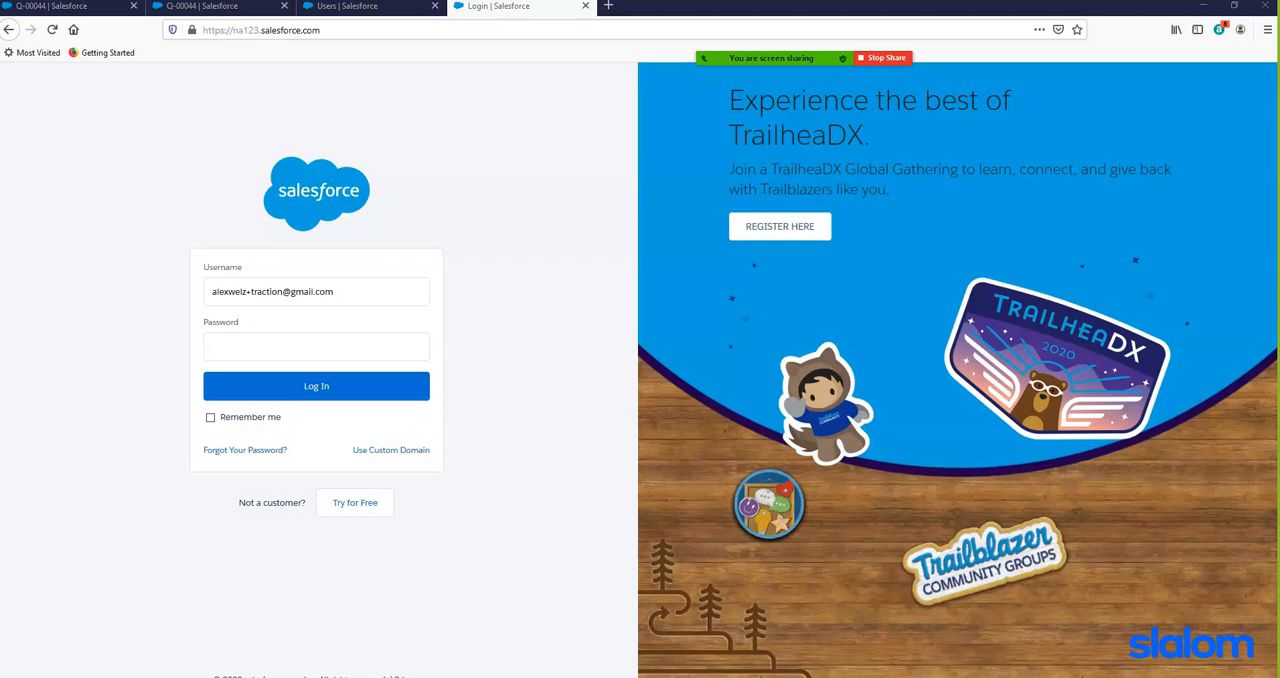
click(265, 347)
key(ctrl+v)
click(369, 389)
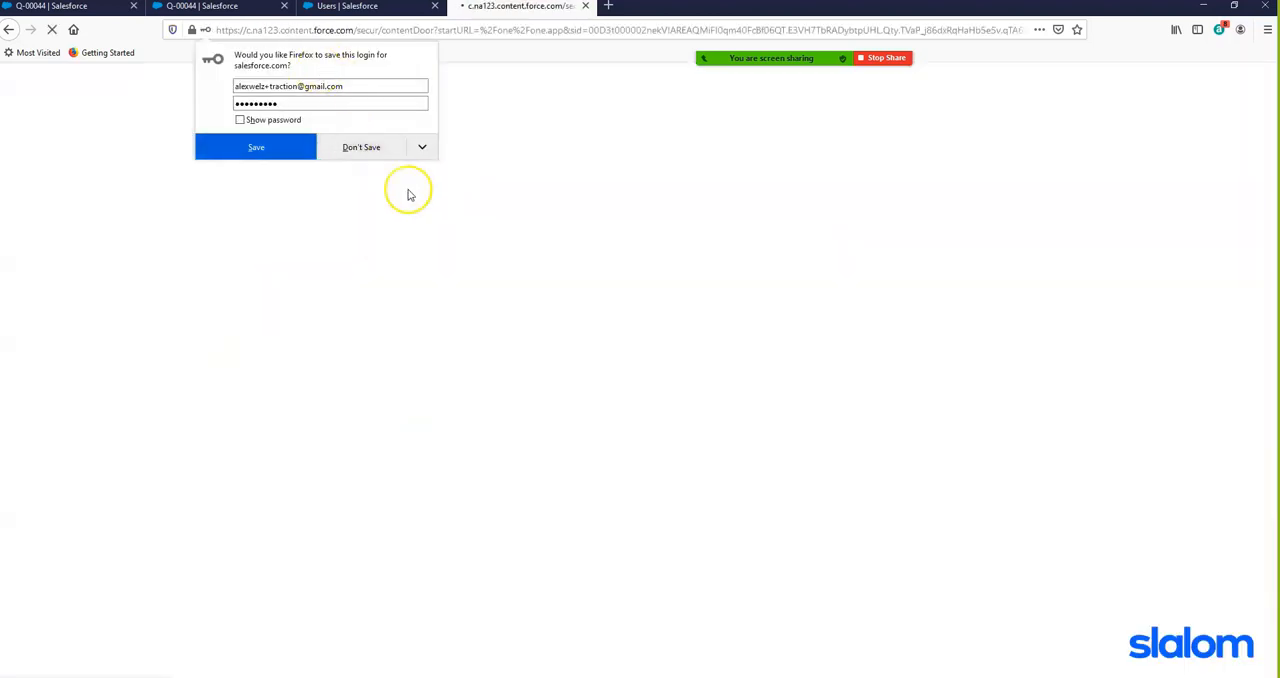
click(386, 147)
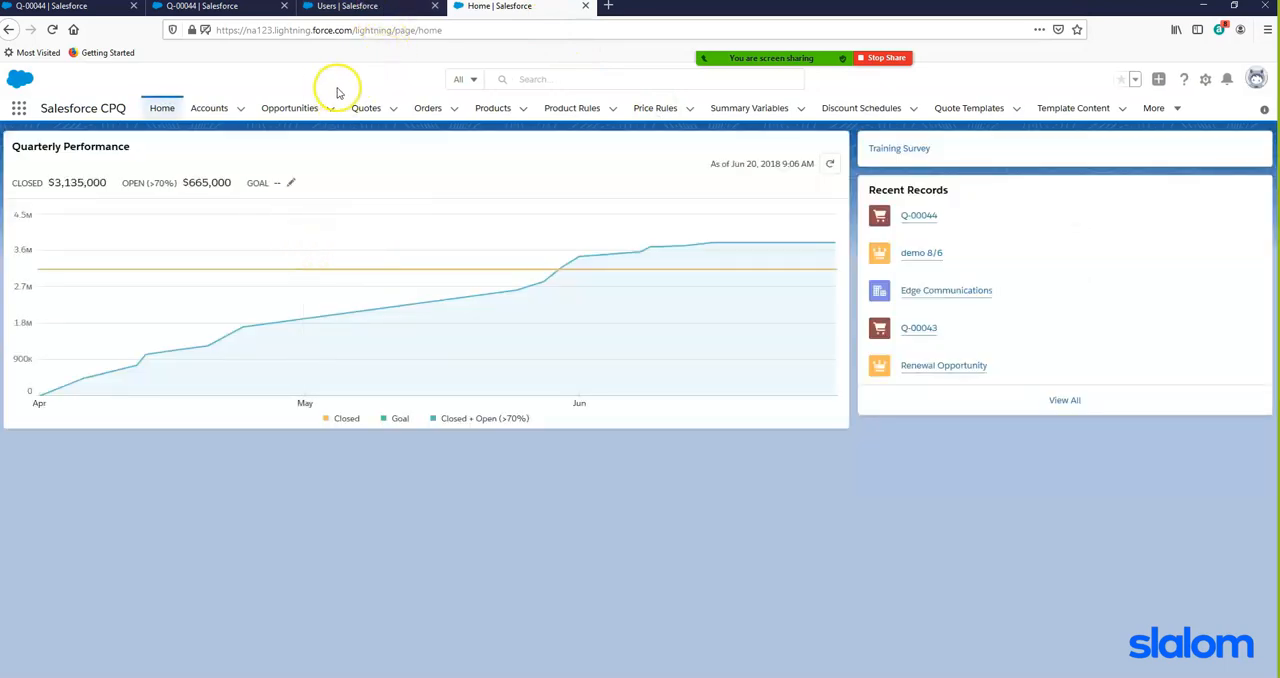
- Check the quote's status in the recently viewed Quotes list, and reload the original quote page
click(366, 108)
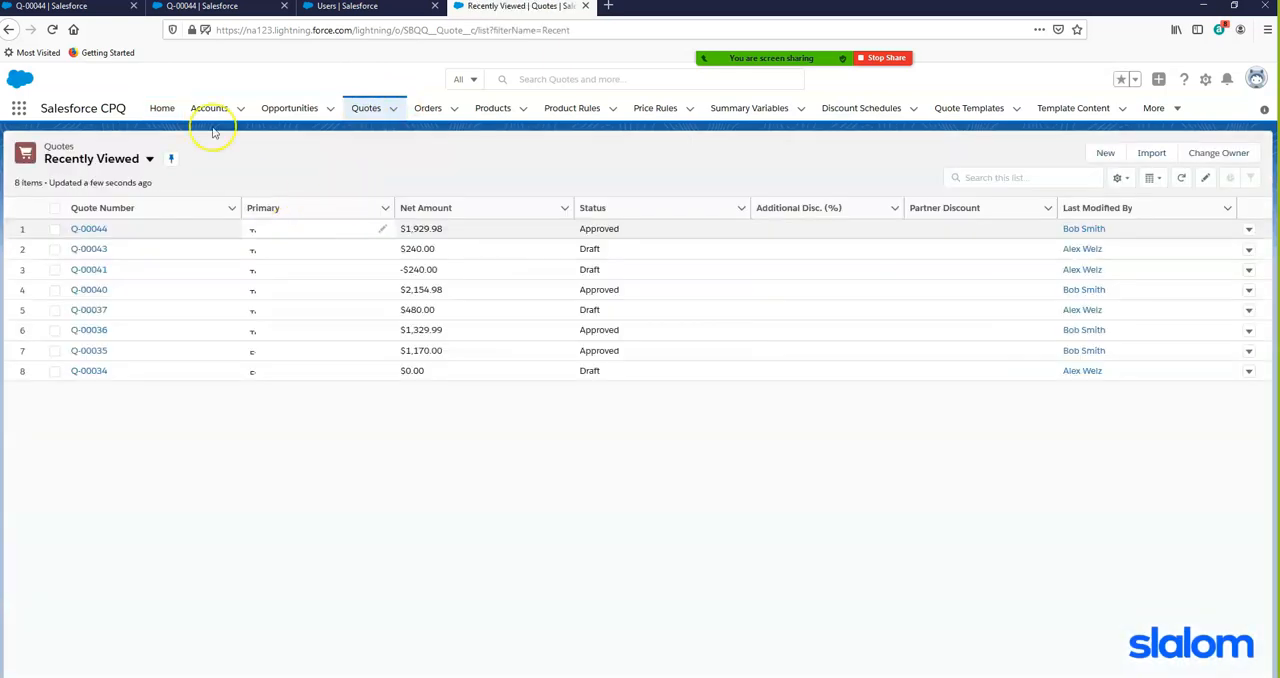
click(53, 8)
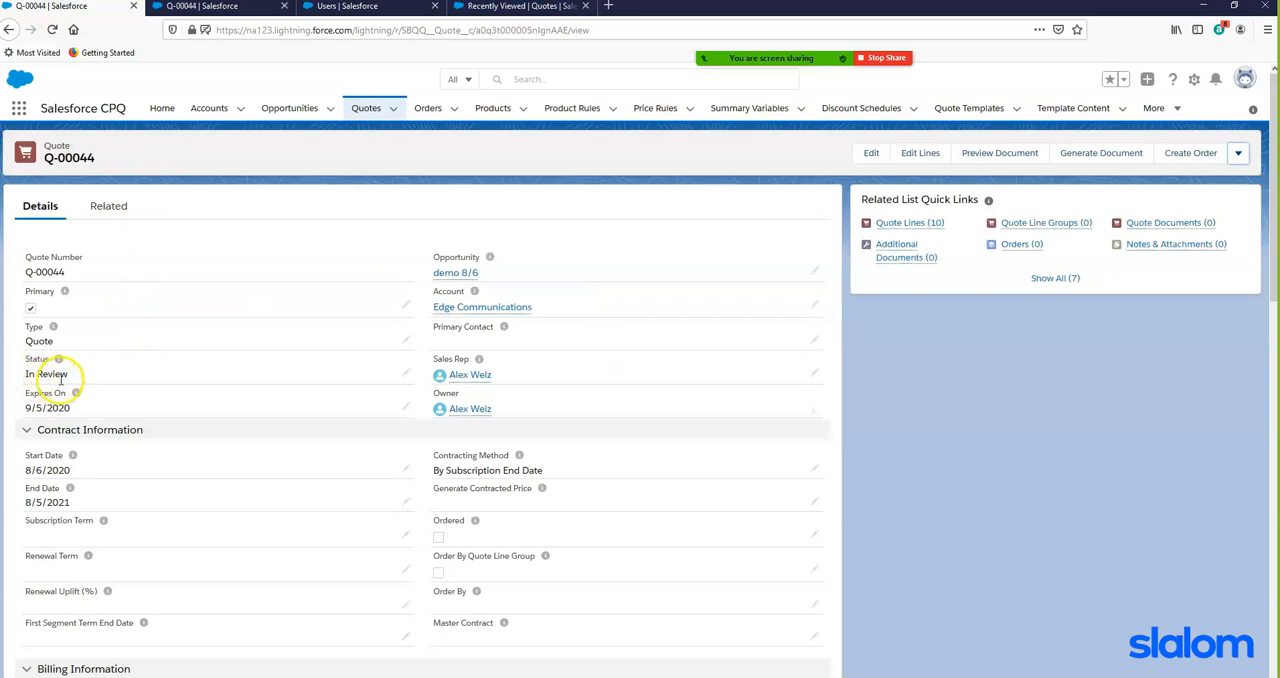
click(52, 29)
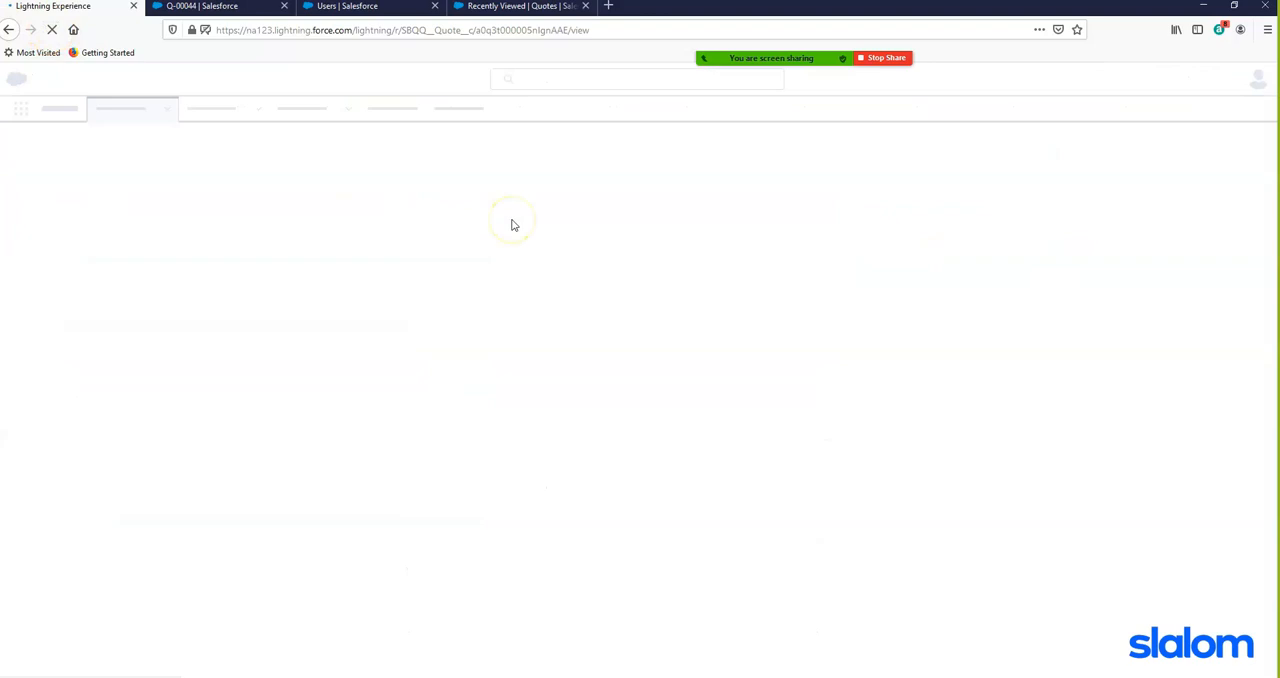
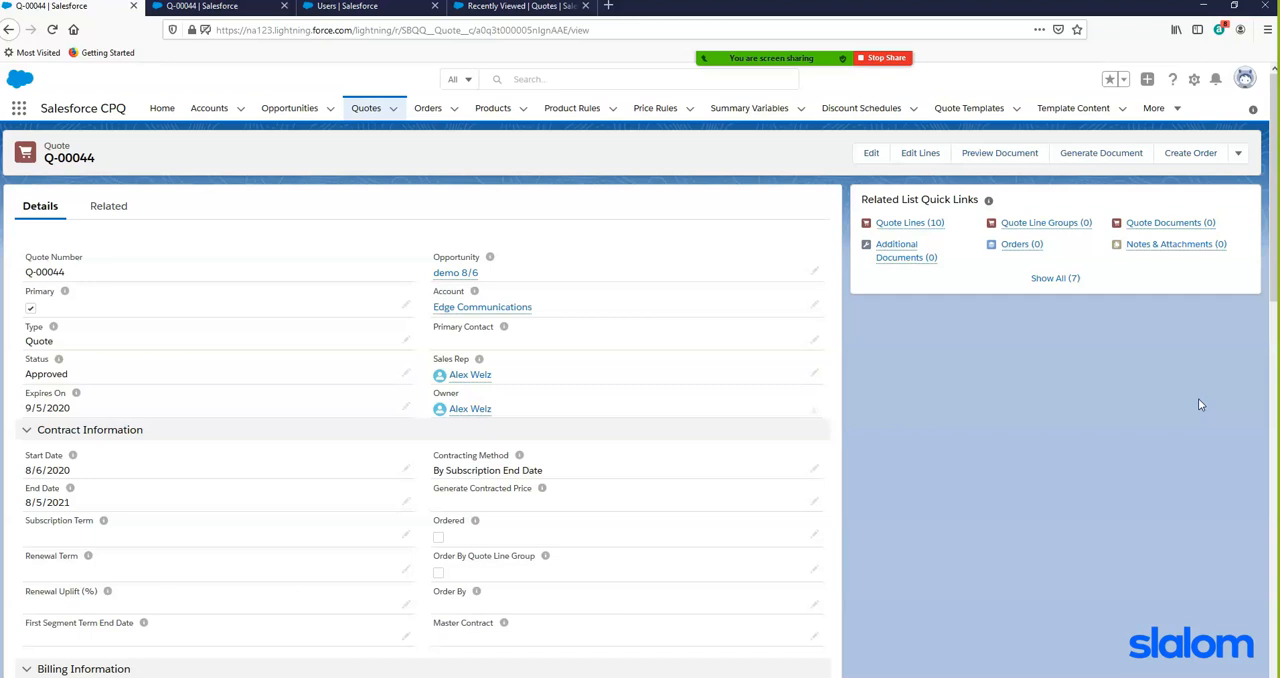
- Open the quote's opportunity demo 8/6 and advance its stage from Prospecting through to Negotiation/Review
mouse_move(896, 250)
click(456, 273)
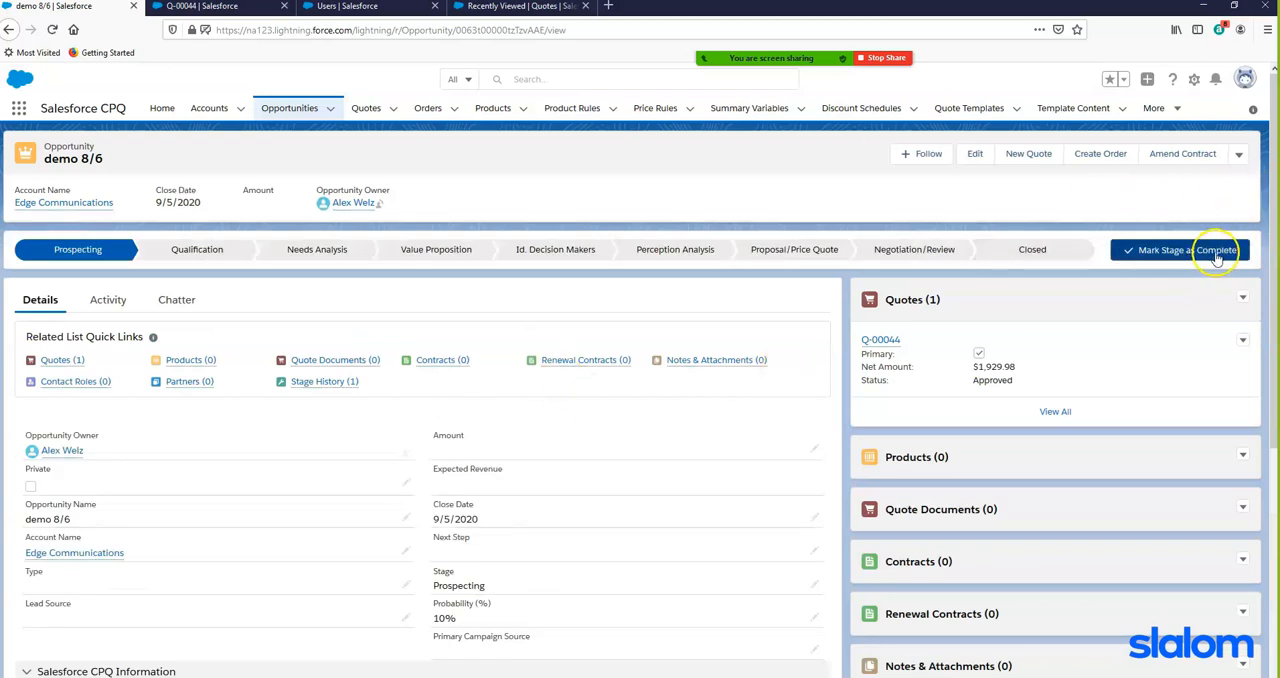
click(1219, 253)
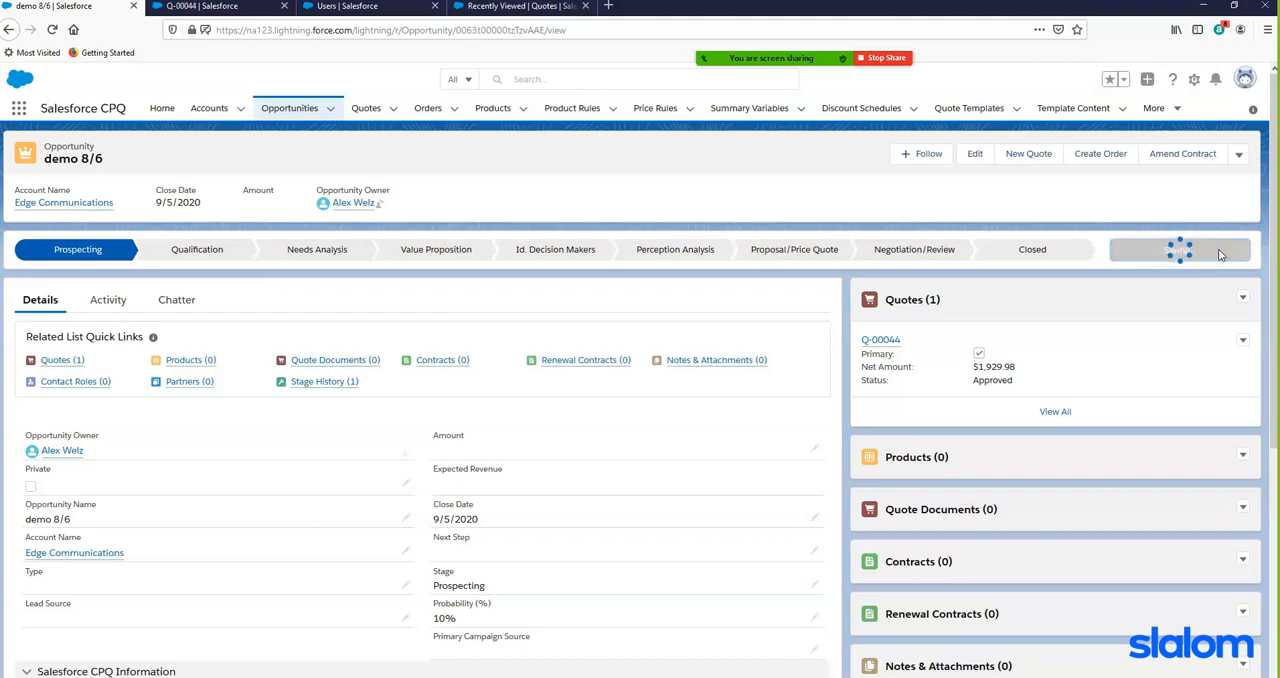
click(1219, 253)
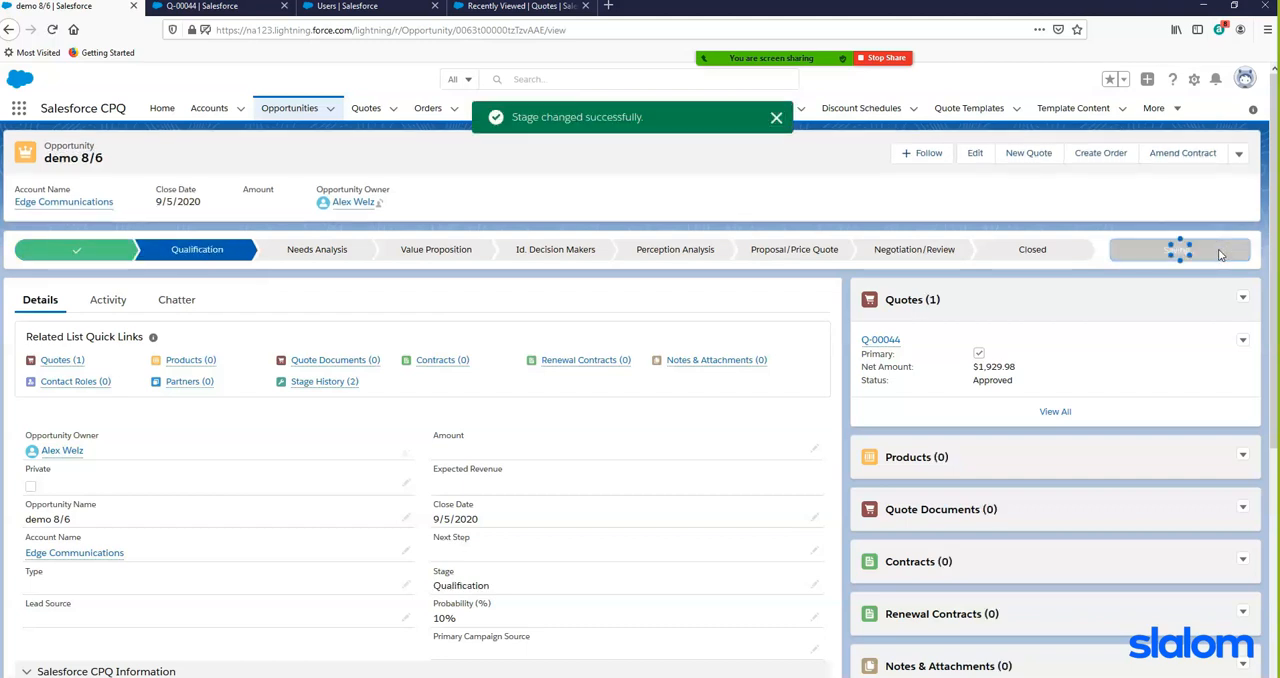
click(1219, 253)
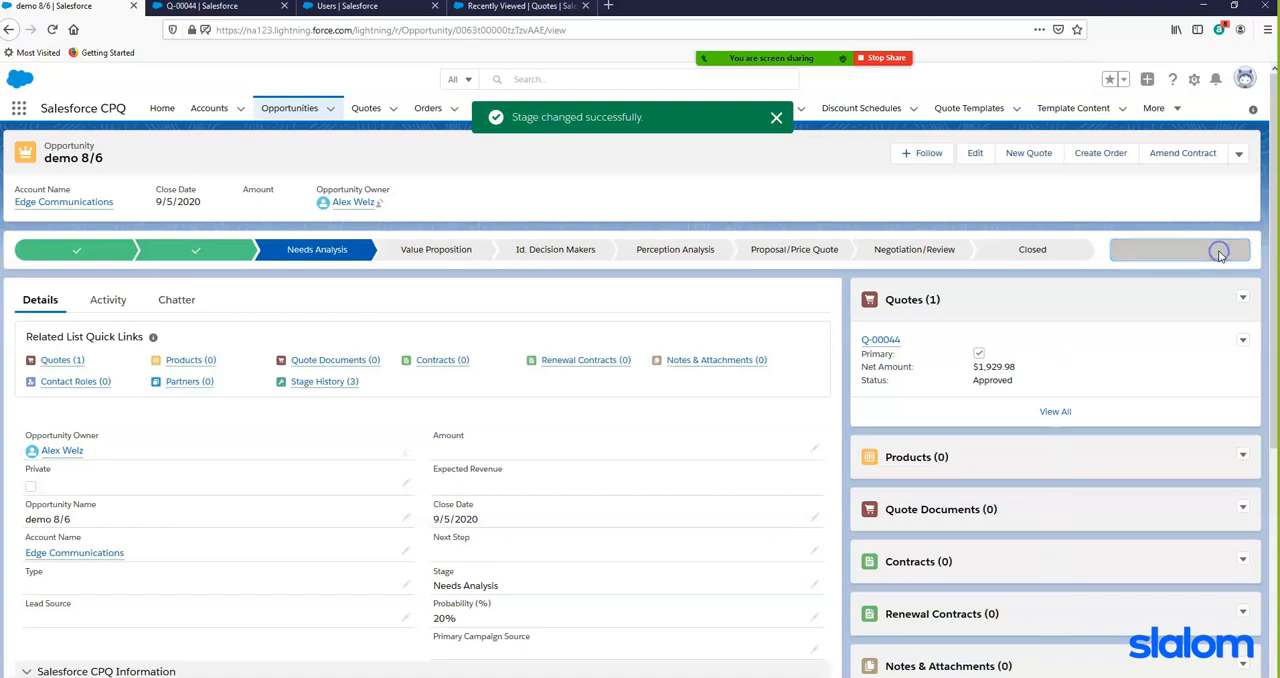
click(1219, 254)
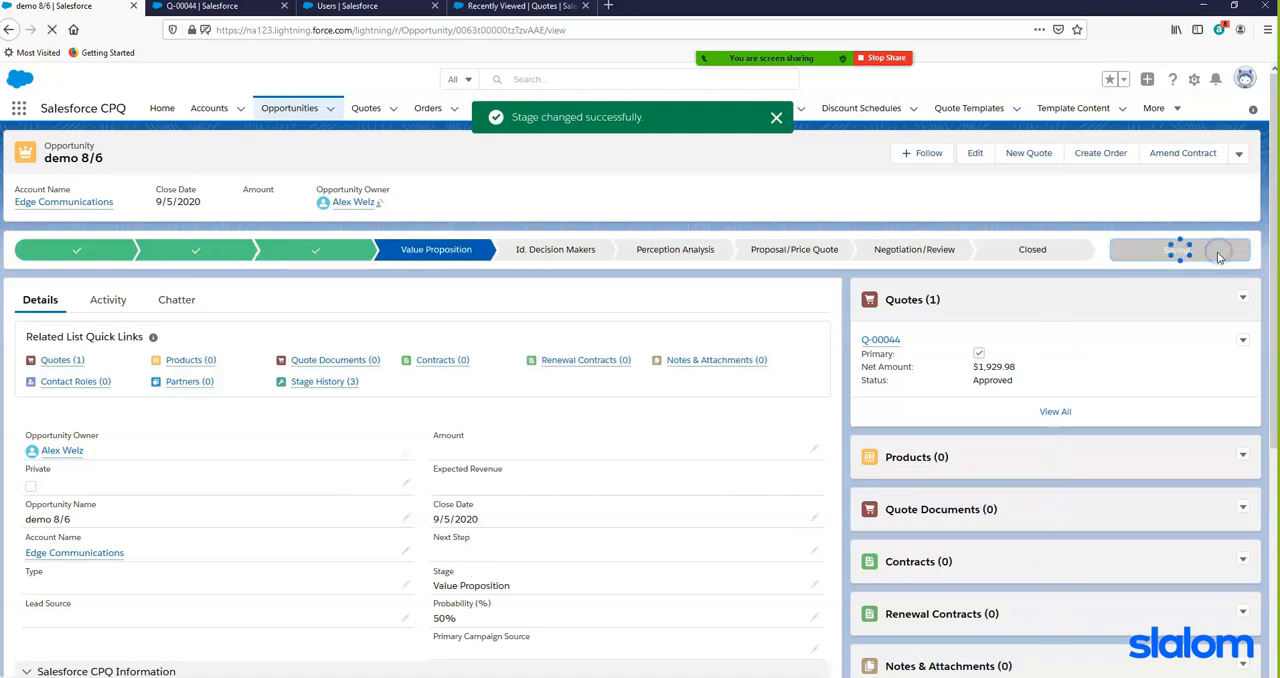
click(1219, 254)
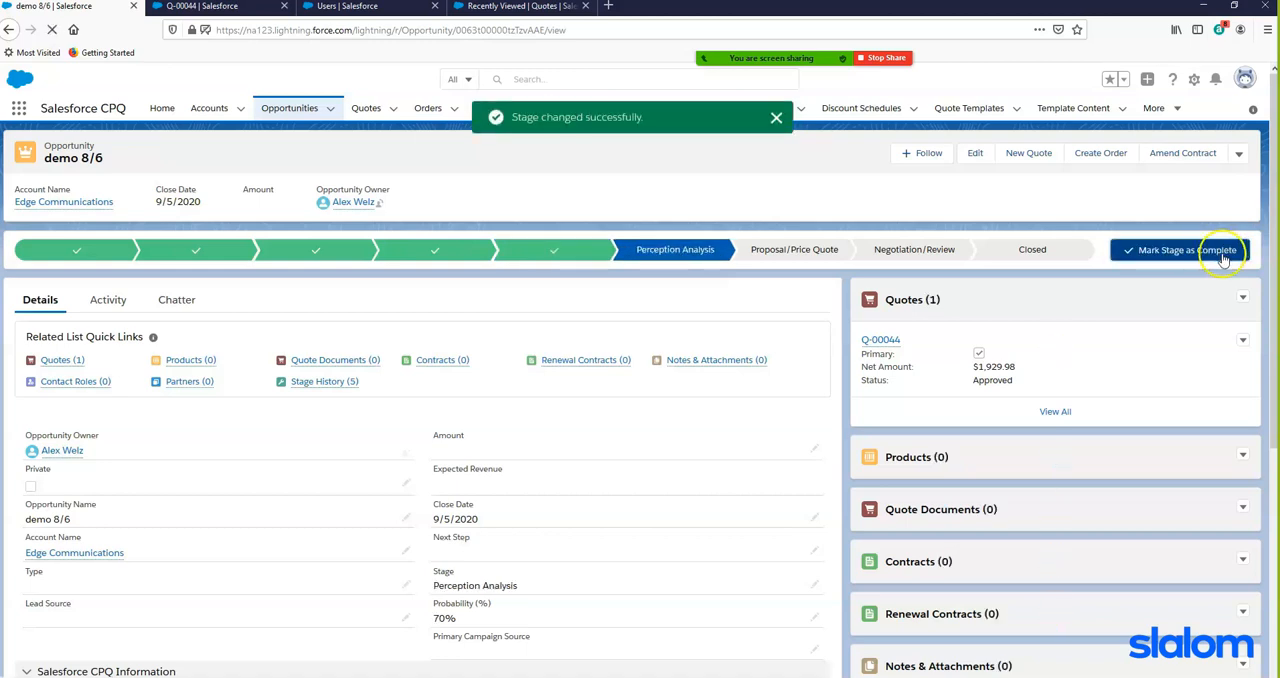
click(1221, 257)
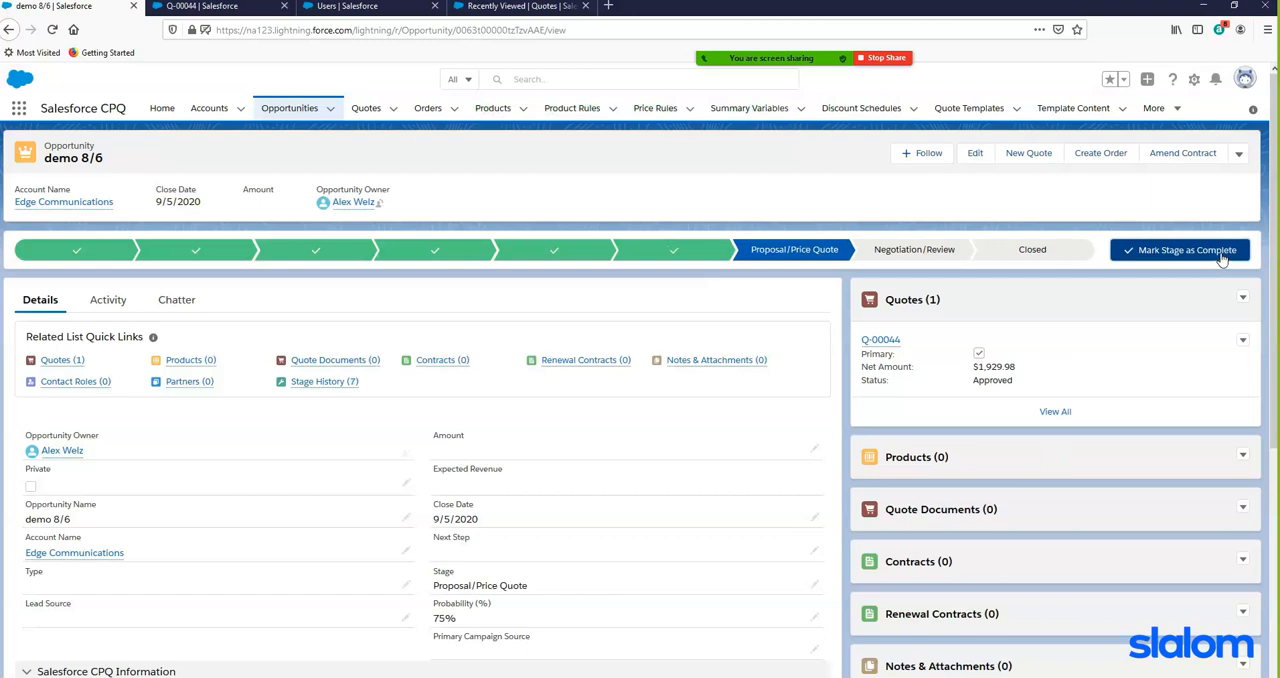
click(1221, 257)
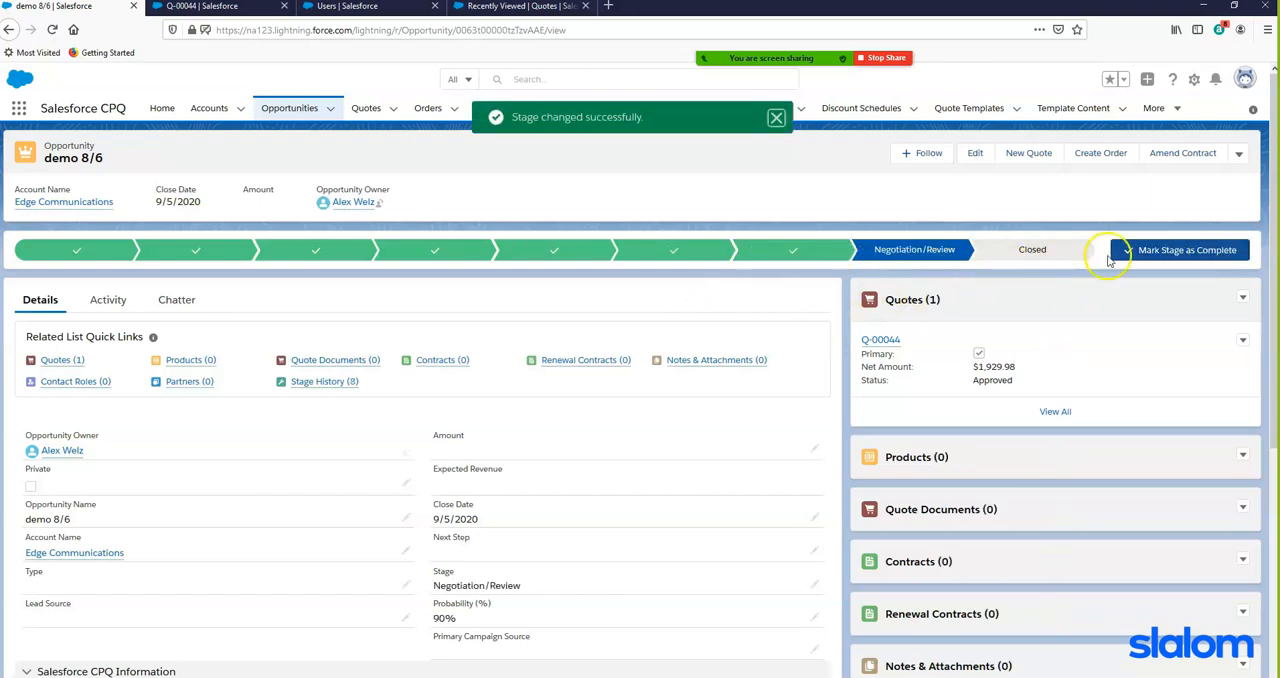
- Complete the Negotiation/Review stage and close the opportunity as Closed Won
click(1145, 249)
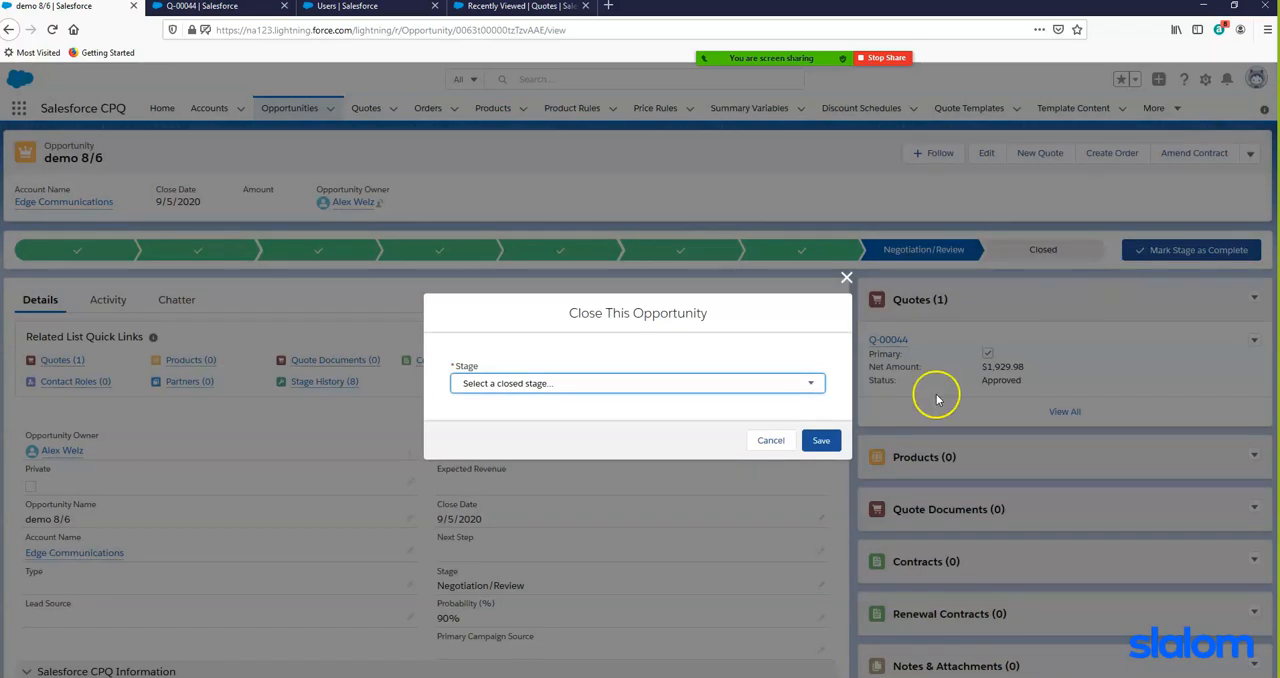
click(810, 388)
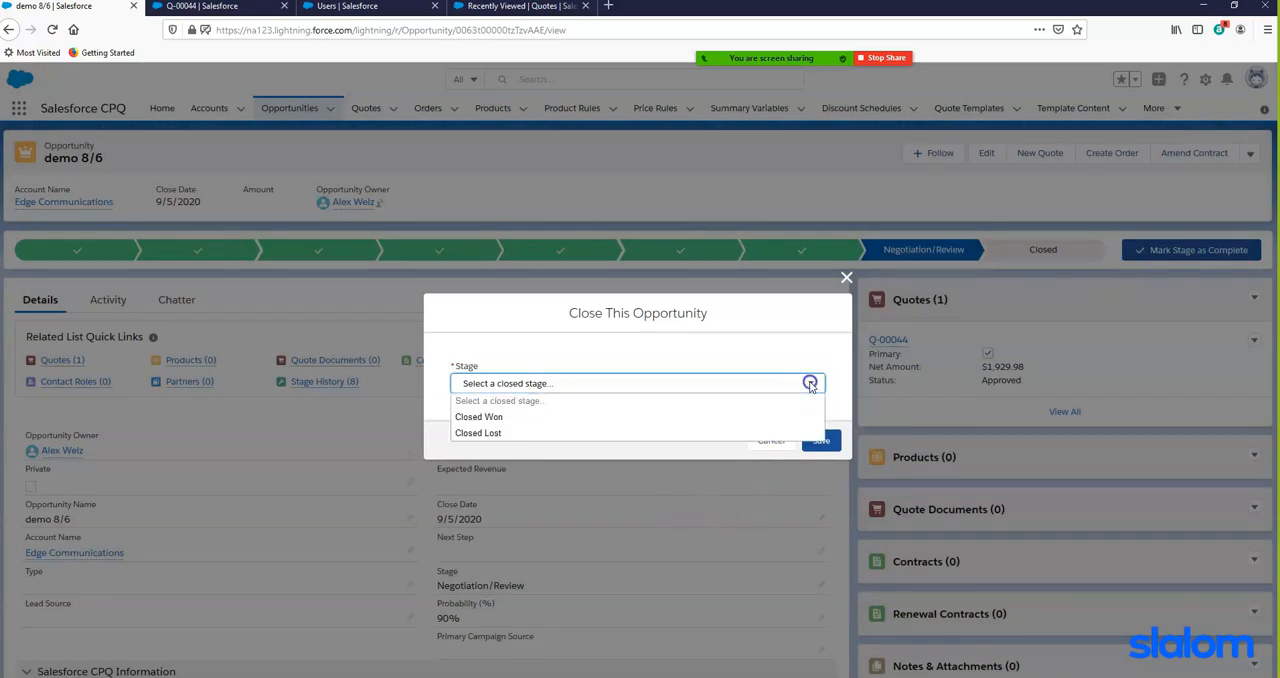
click(478, 417)
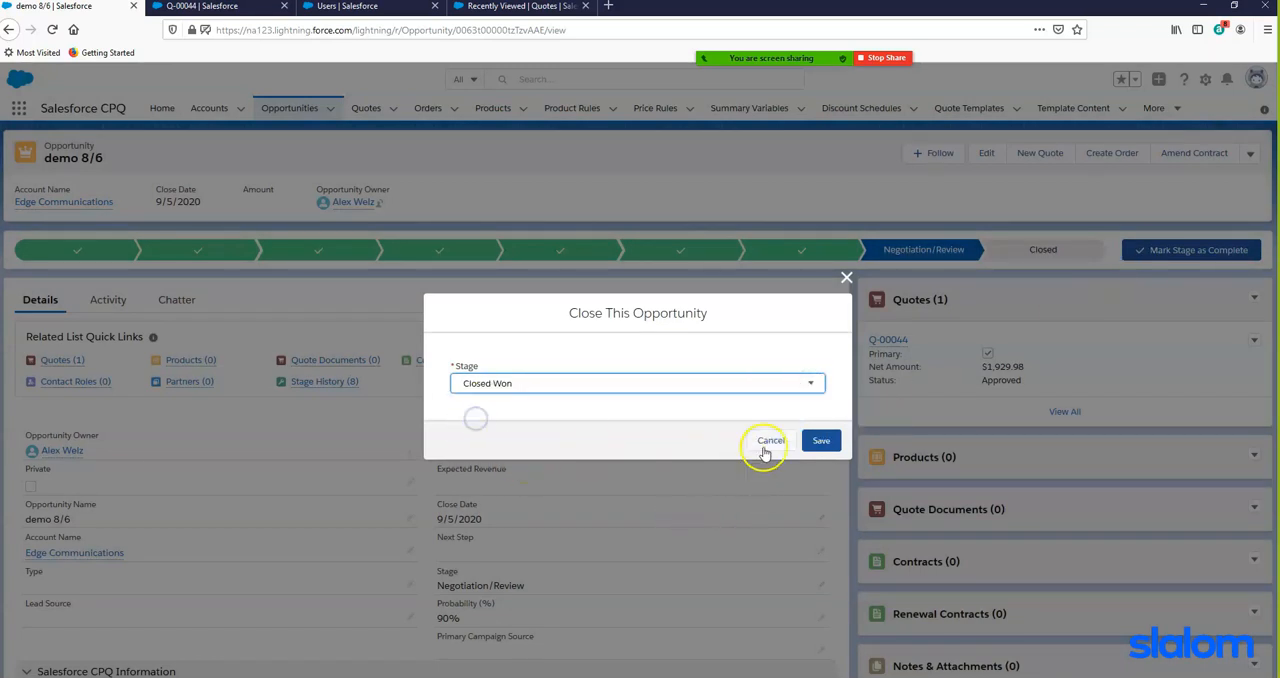
click(820, 441)
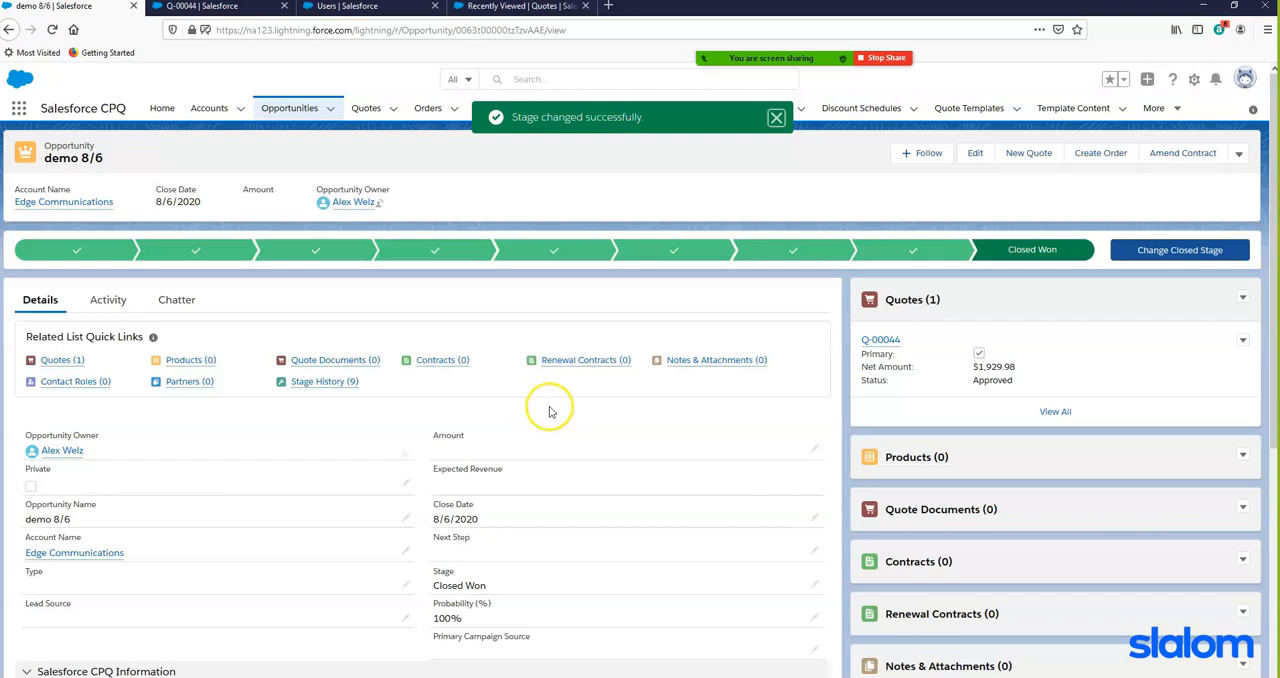
- Mark the opportunity as Ordered in its Salesforce CPQ Information section and save the record
scroll(558, 411, down, 2)
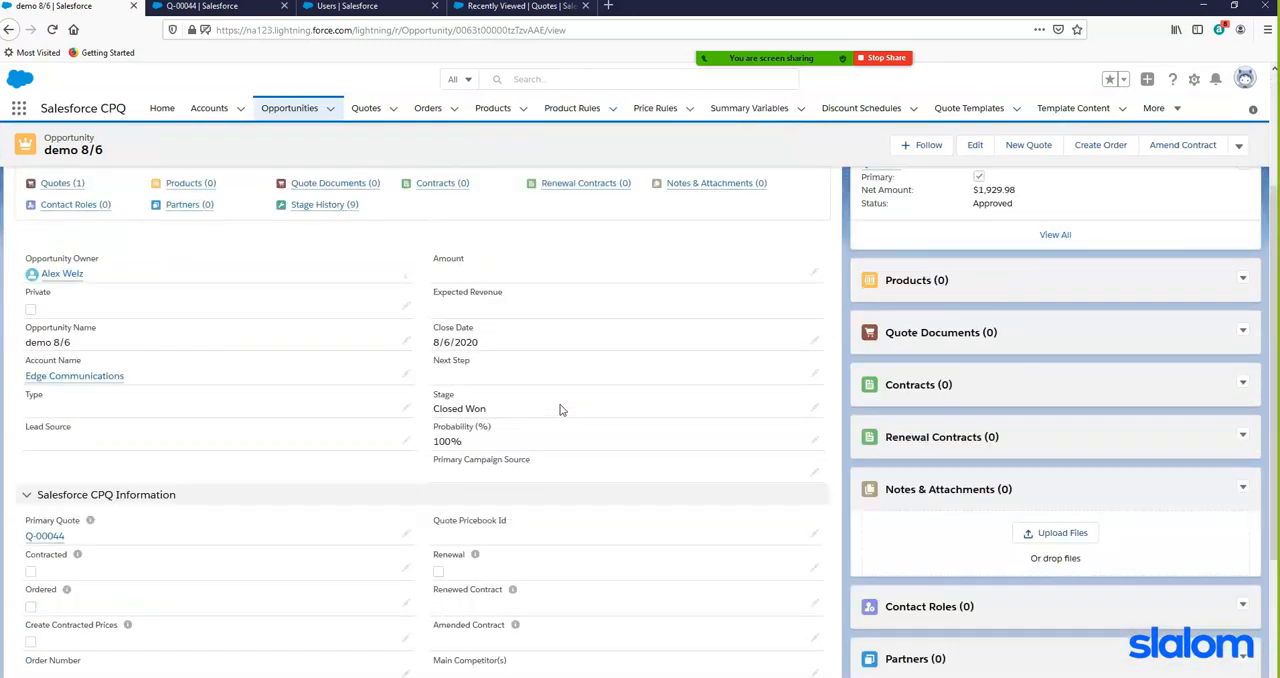
scroll(560, 410, down, 2)
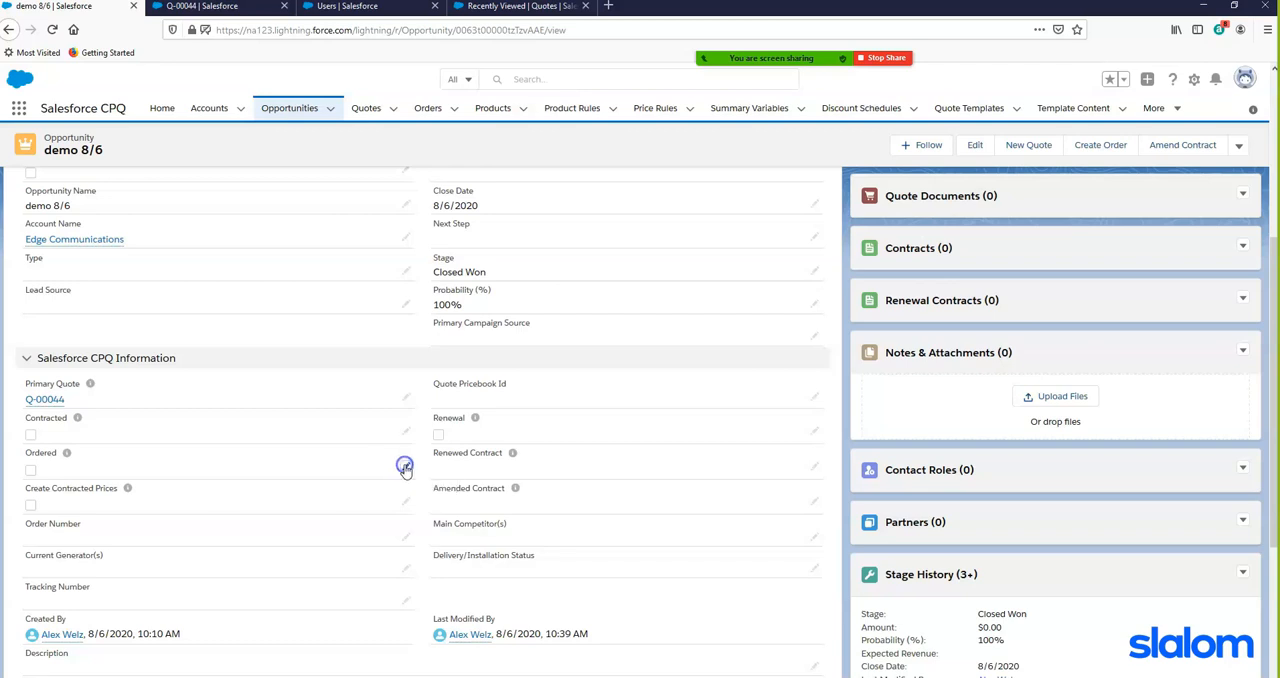
click(421, 467)
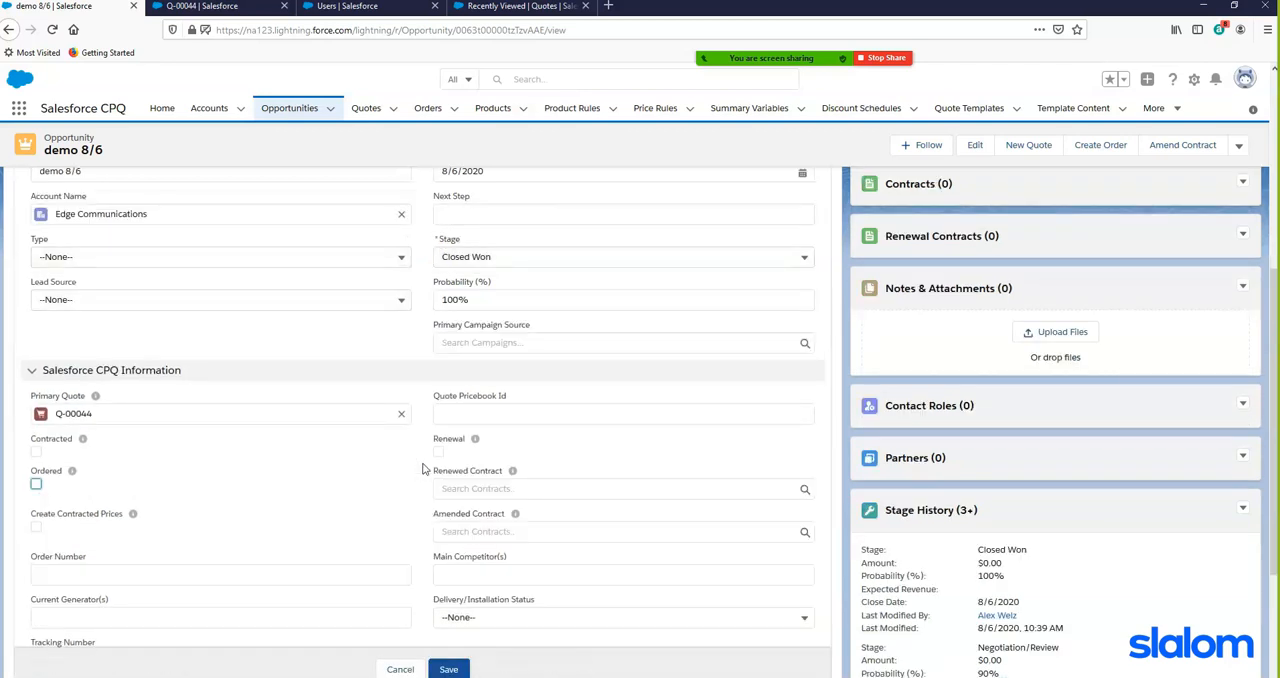
click(35, 485)
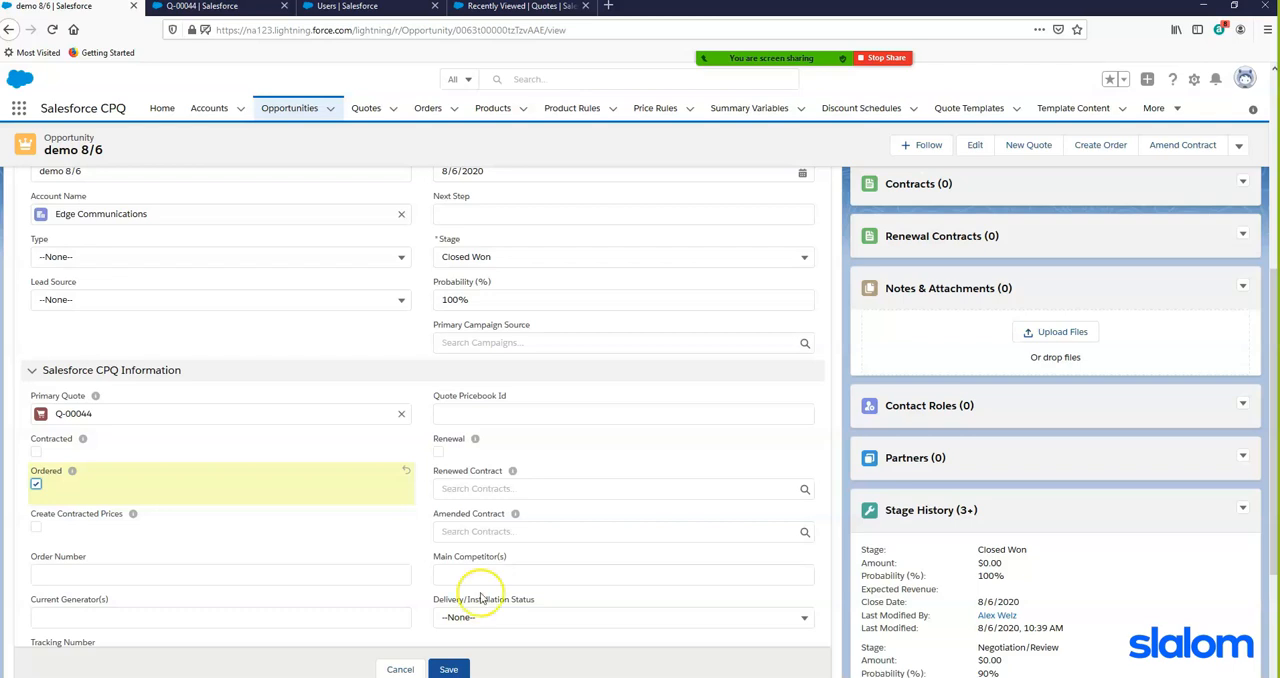
click(452, 671)
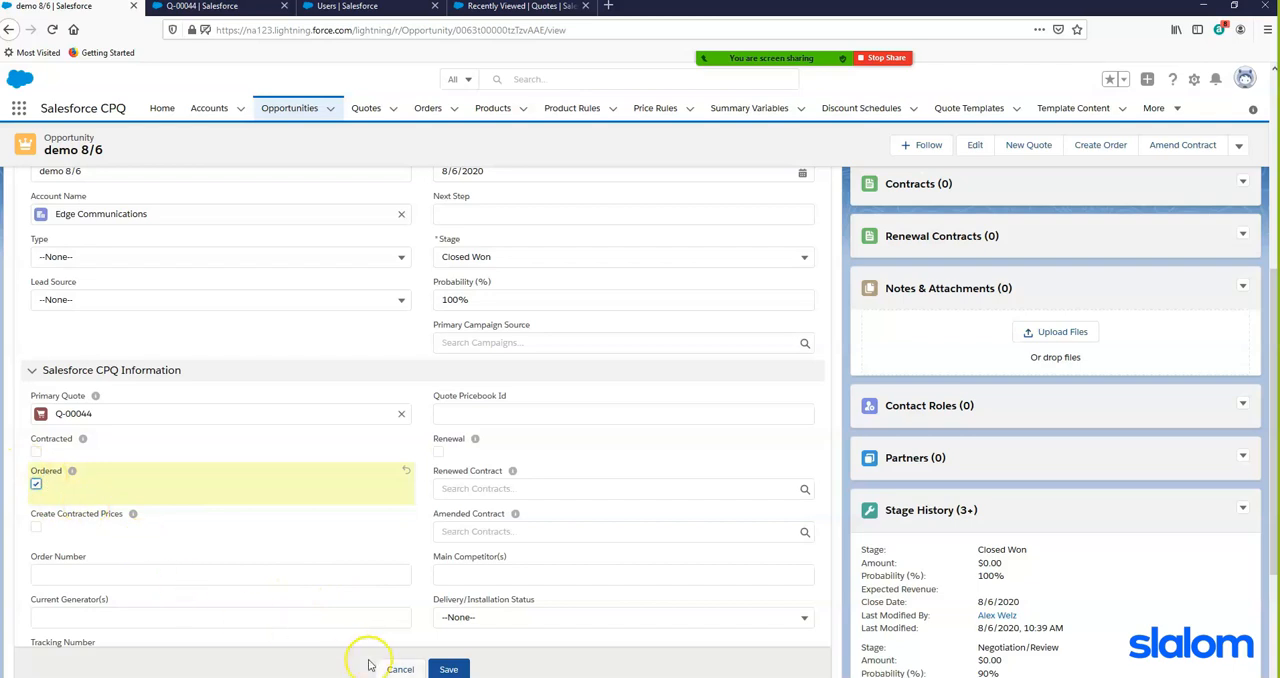
click(447, 670)
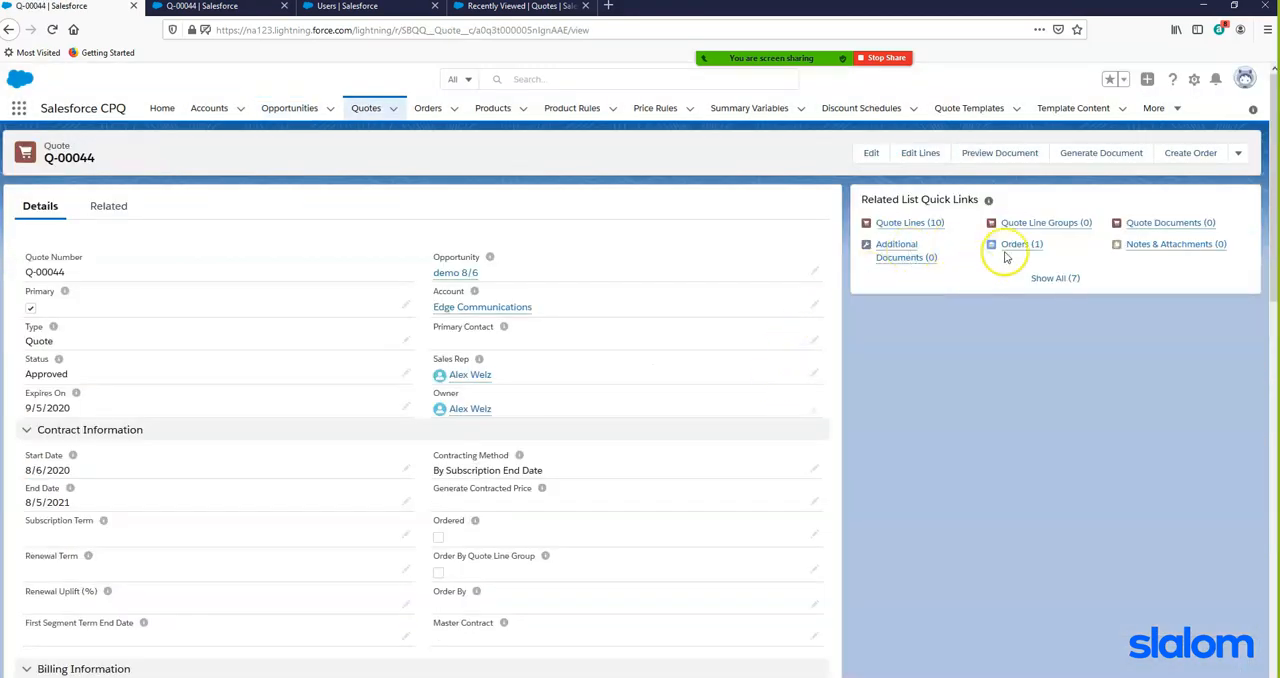
- Open the draft order from the quote's related orders and mark its Draft status as complete to activate it
mouse_move(1017, 249)
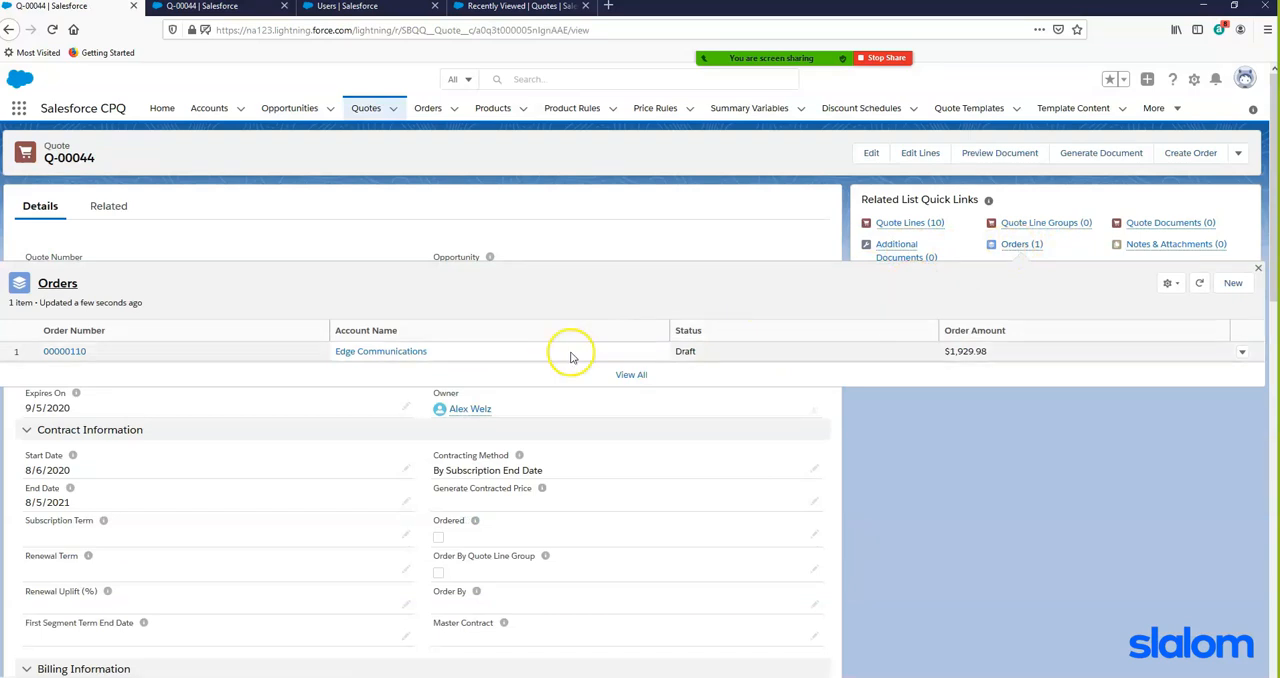
click(66, 351)
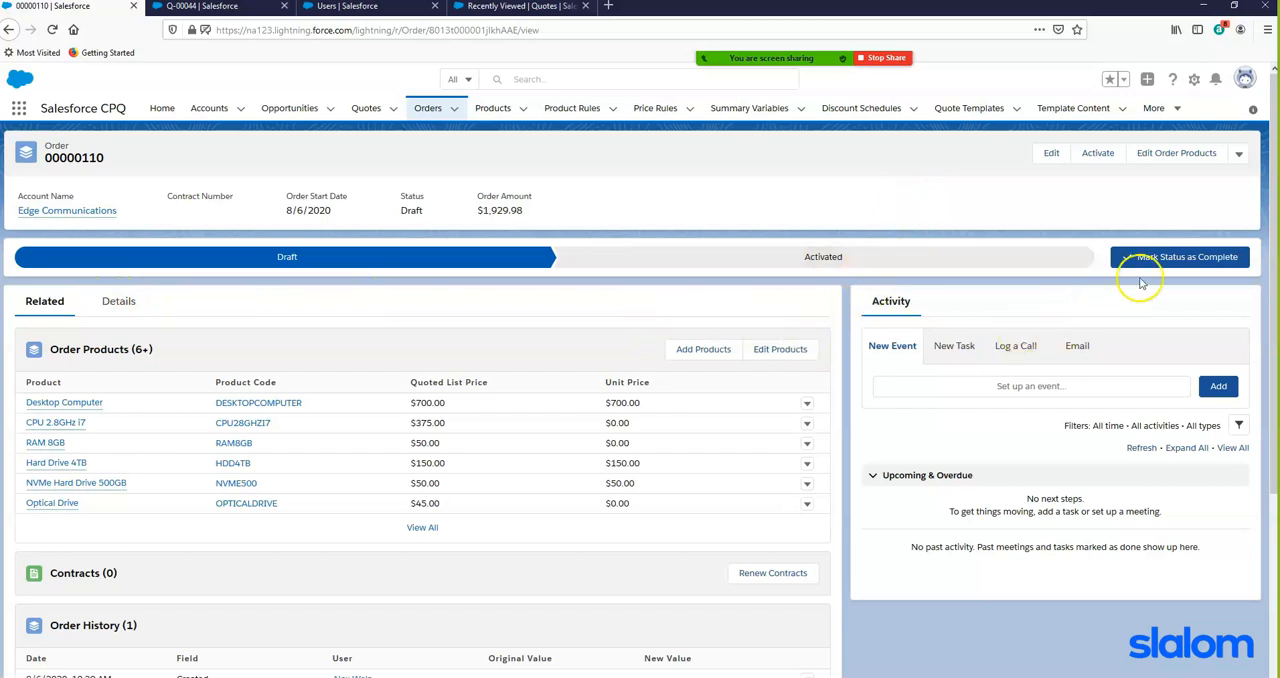
click(1199, 260)
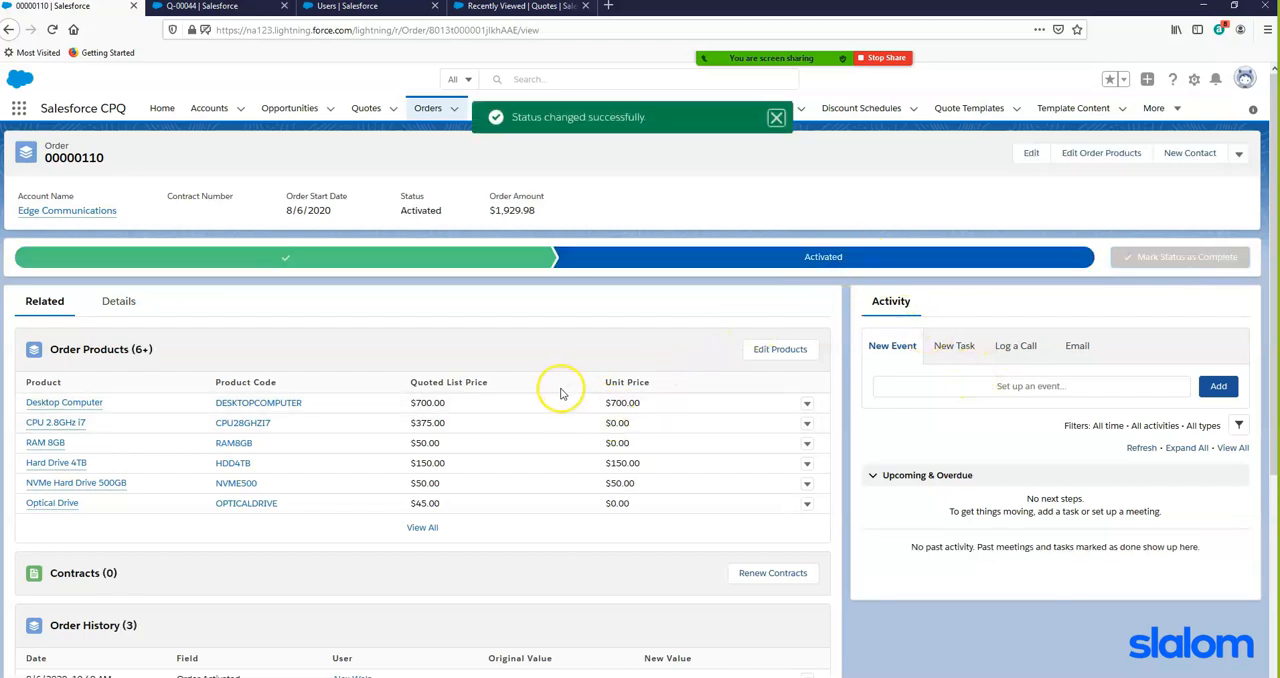
- Examine the order's complete list of order products, and look over its related contracts and order history
scroll(560, 392, down, 2)
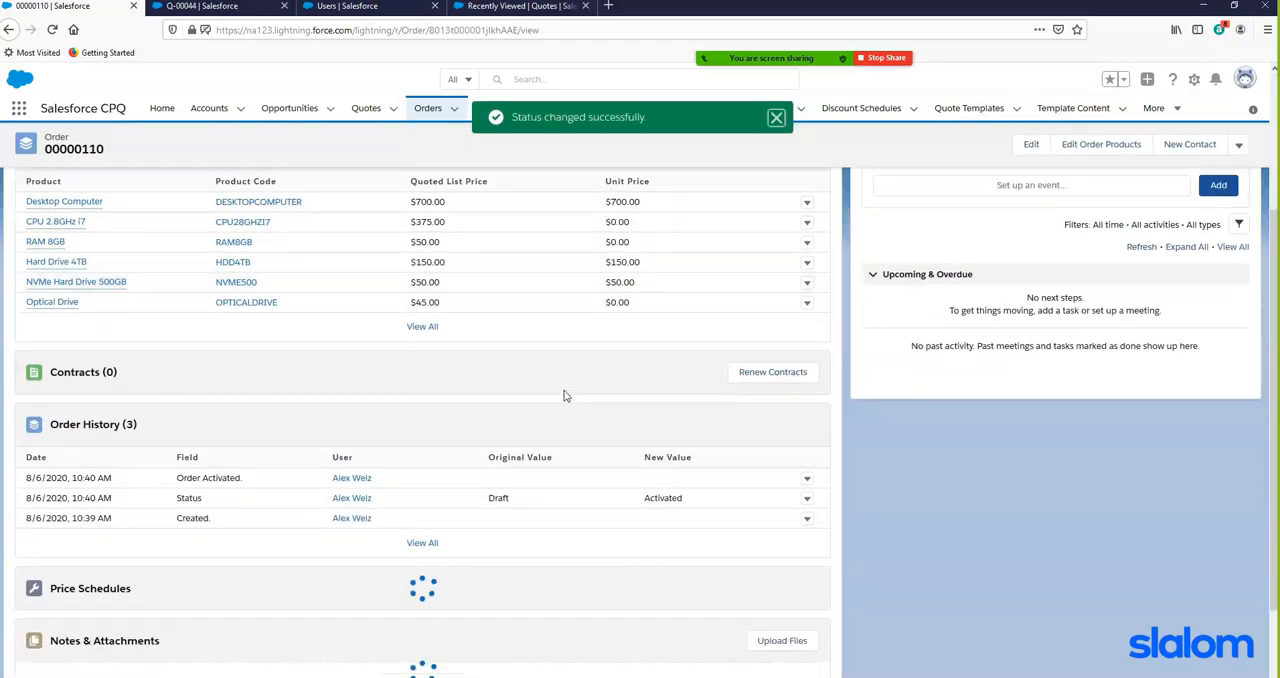
scroll(560, 392, up, 1)
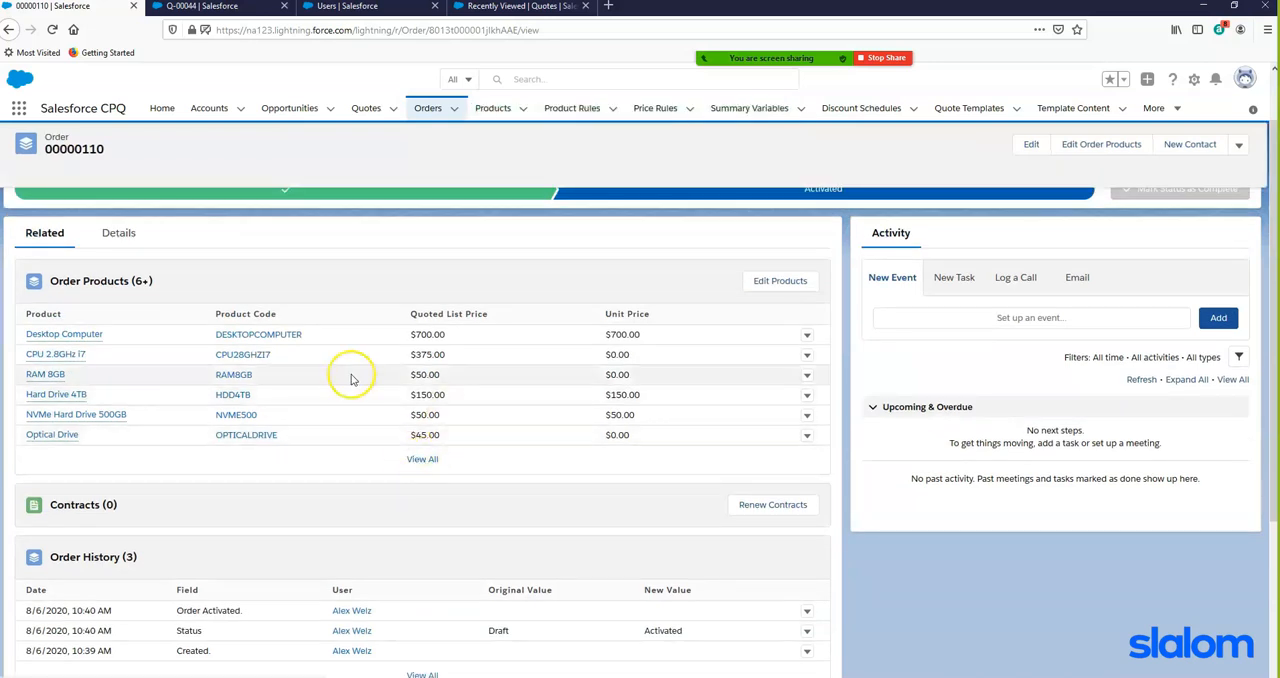
click(423, 462)
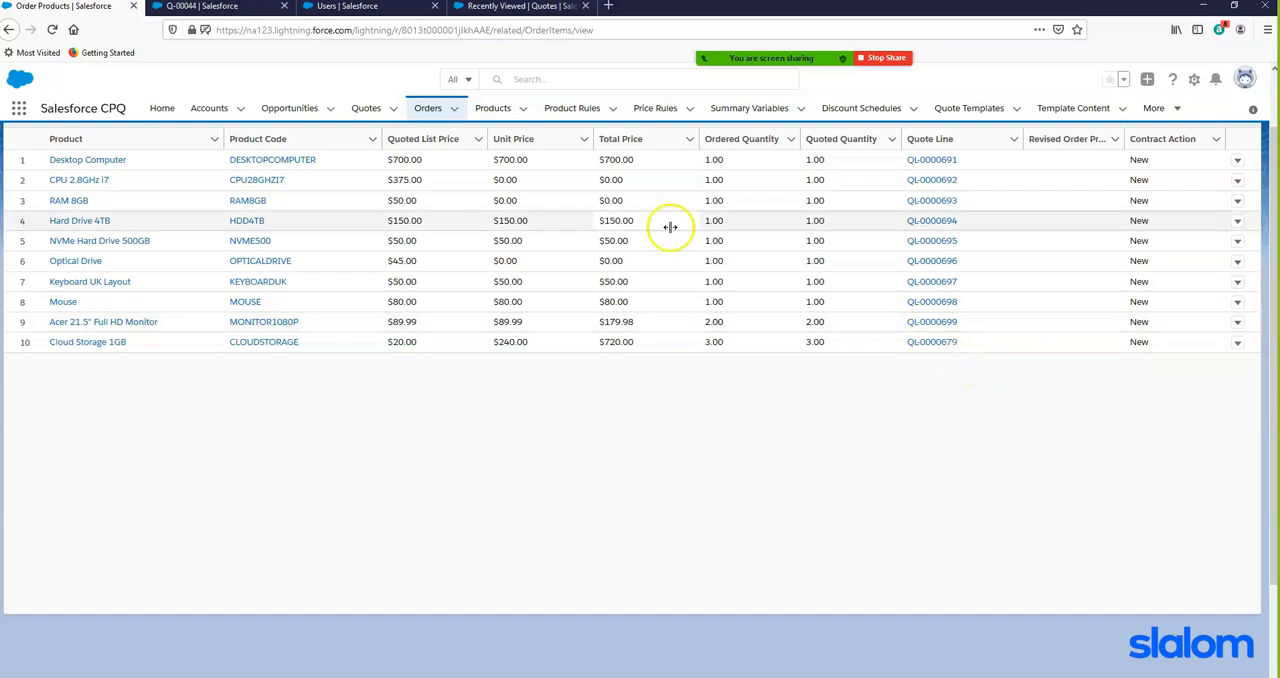
scroll(540, 255, up, 1)
click(70, 146)
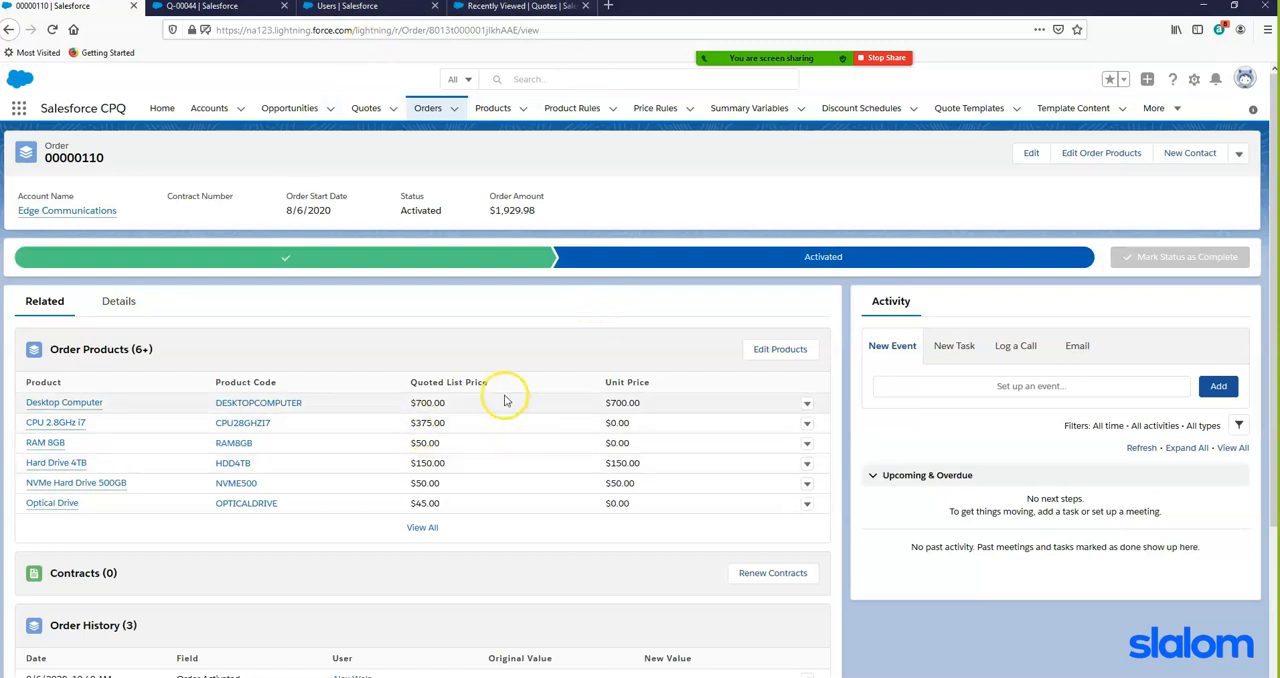
scroll(503, 397, down, 3)
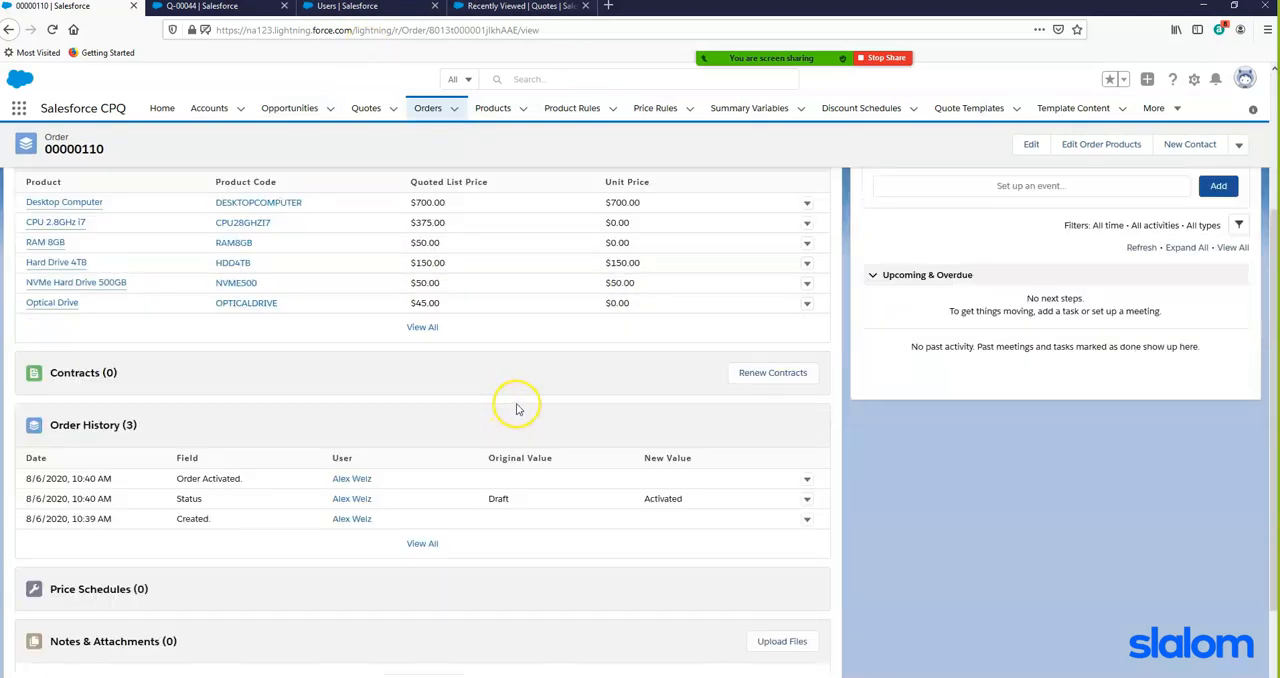
scroll(512, 400, up, 3)
scroll(552, 442, down, 3)
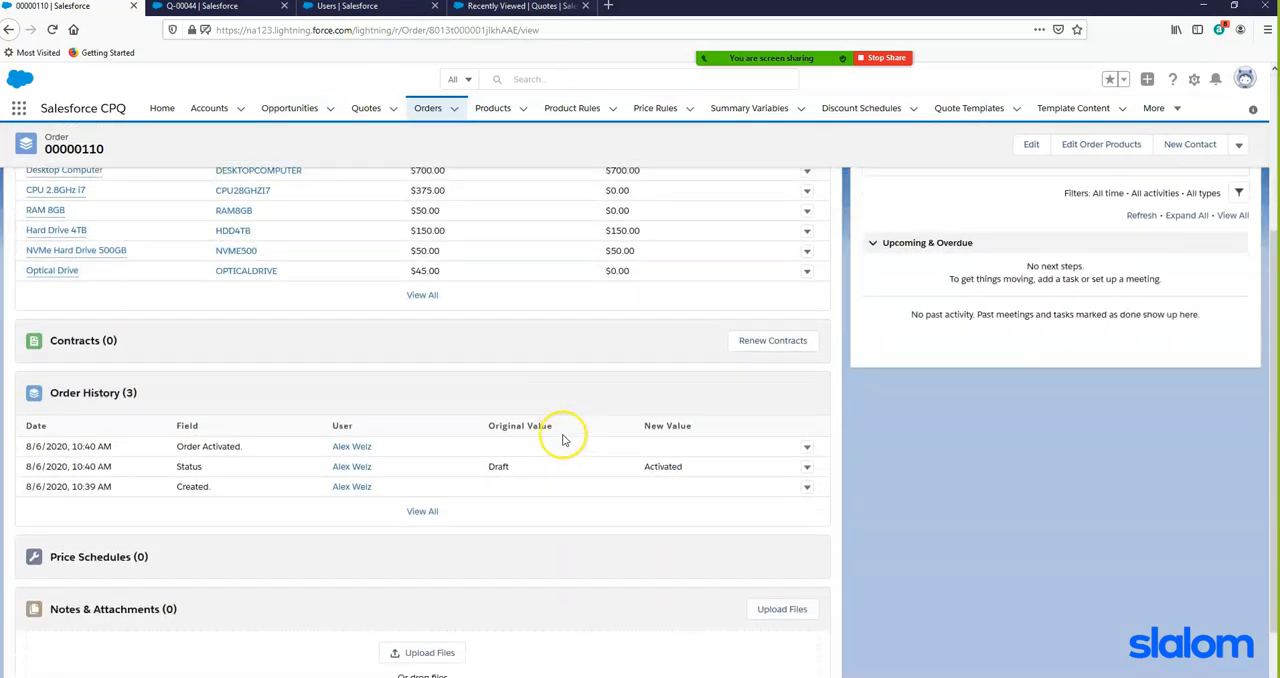
scroll(565, 436, up, 3)
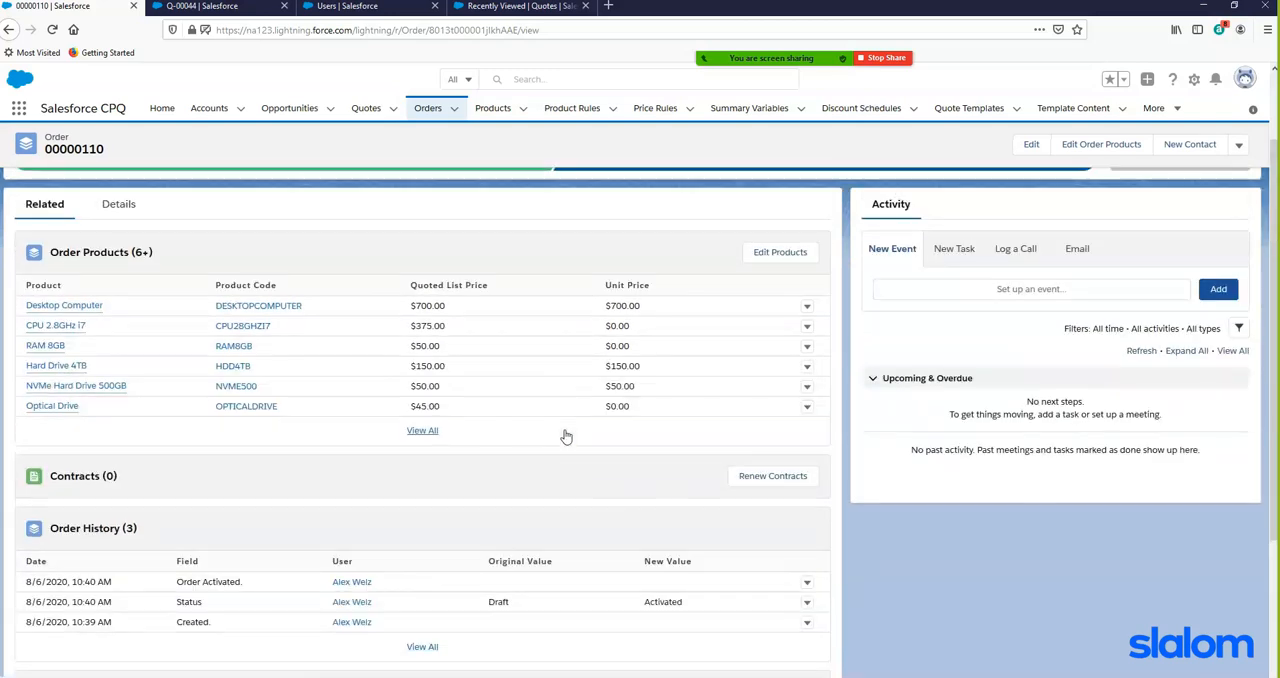
scroll(565, 436, up, 1)
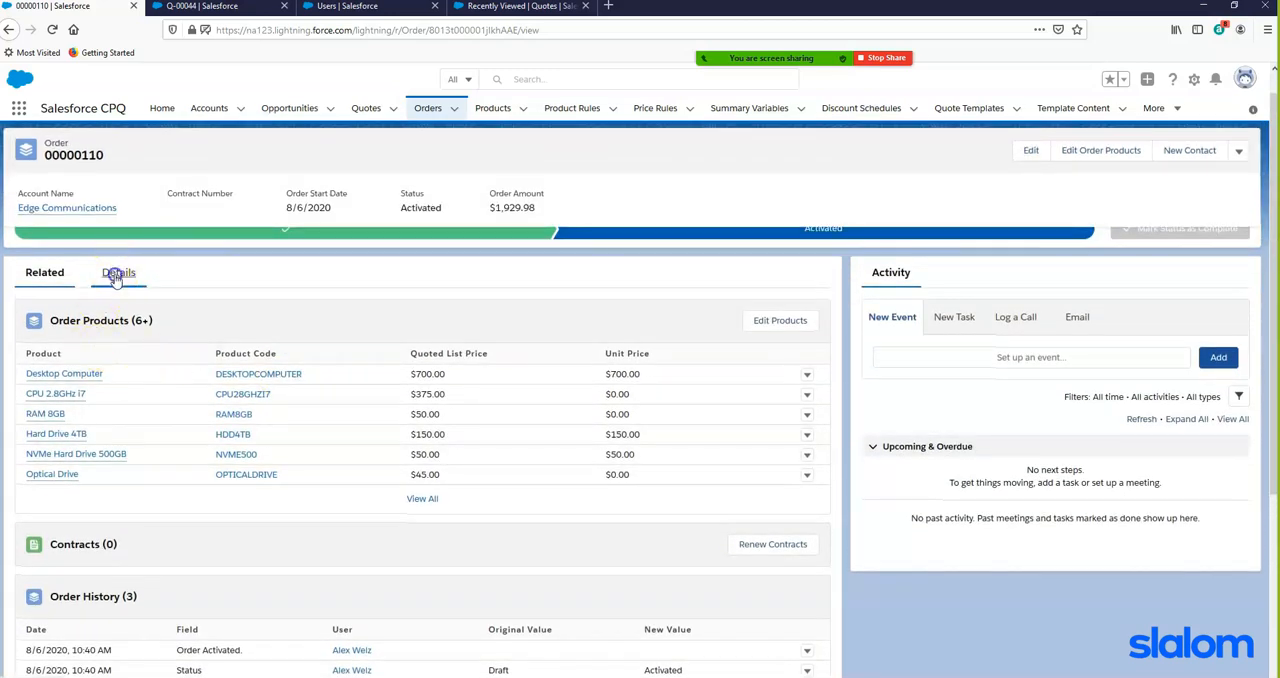
- Review the order's details, mark the order as Contracted in its Contract Information section and save the record
click(115, 274)
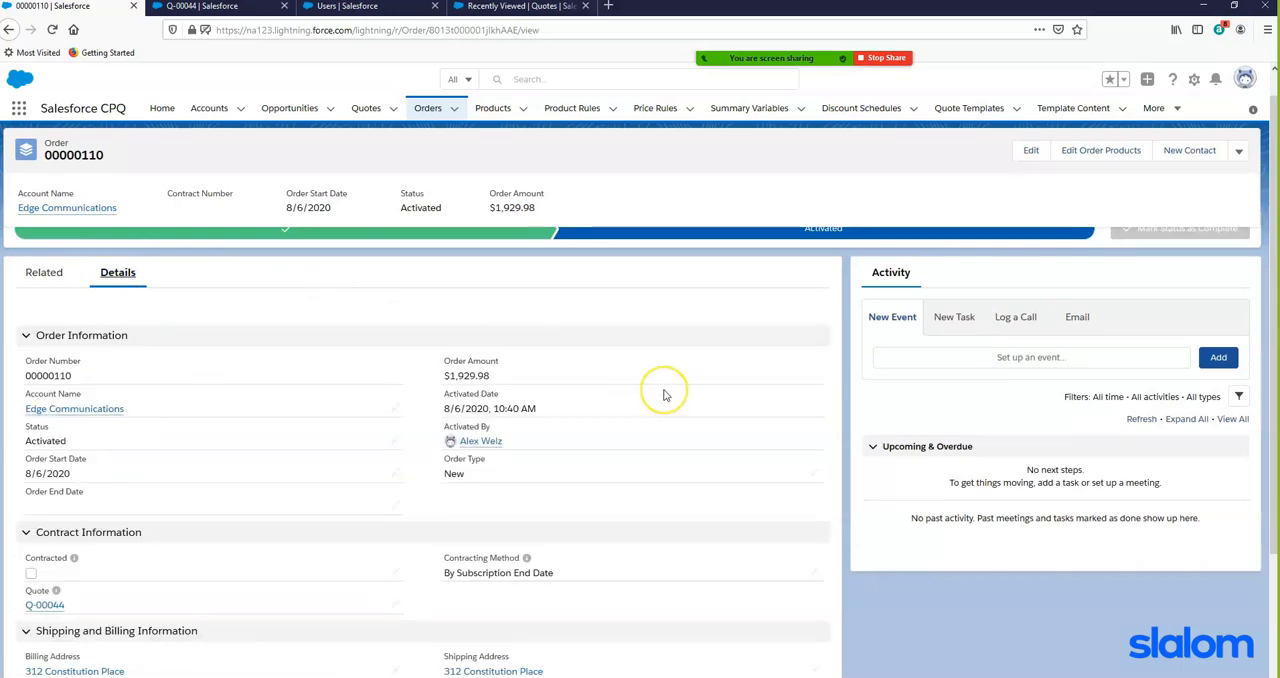
scroll(664, 394, down, 1)
scroll(664, 394, down, 1)
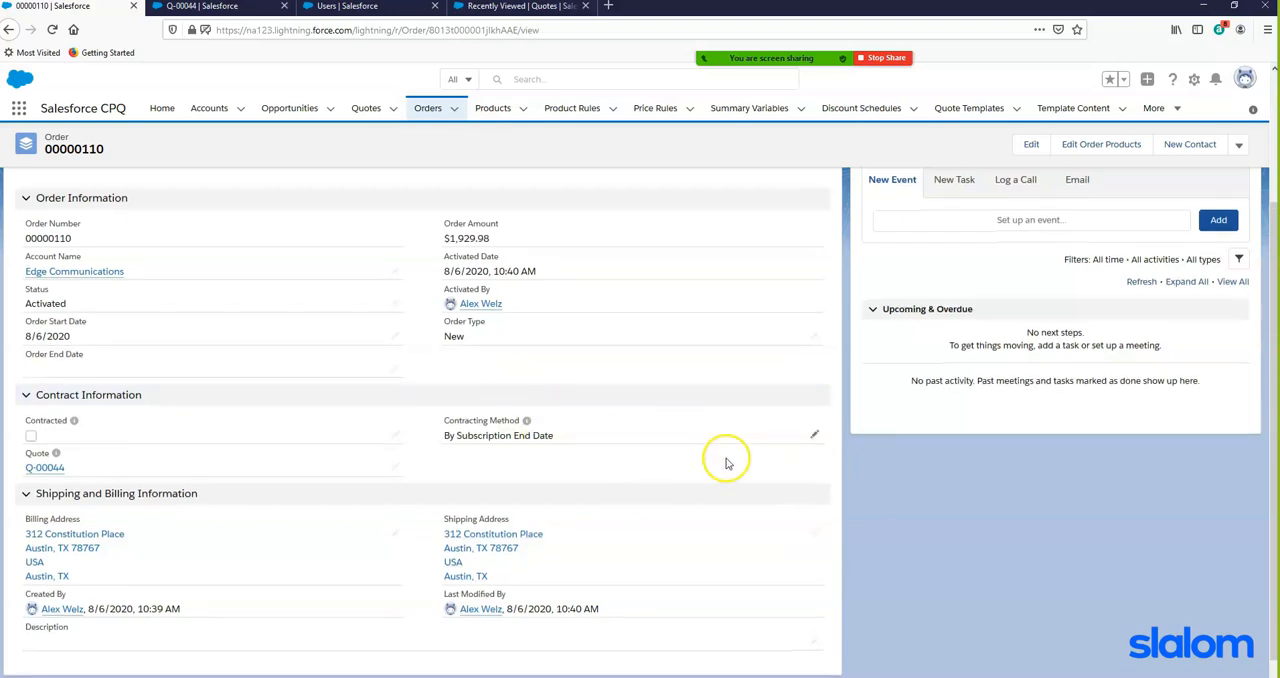
scroll(740, 457, down, 1)
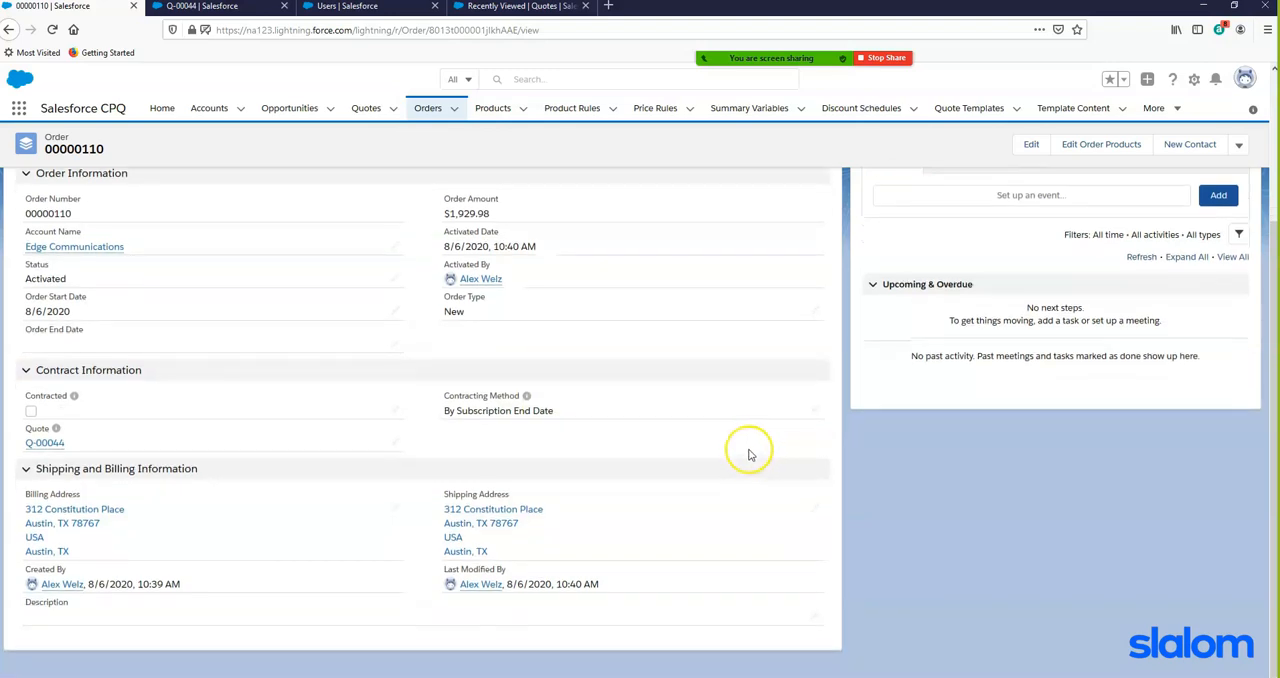
scroll(745, 452, up, 2)
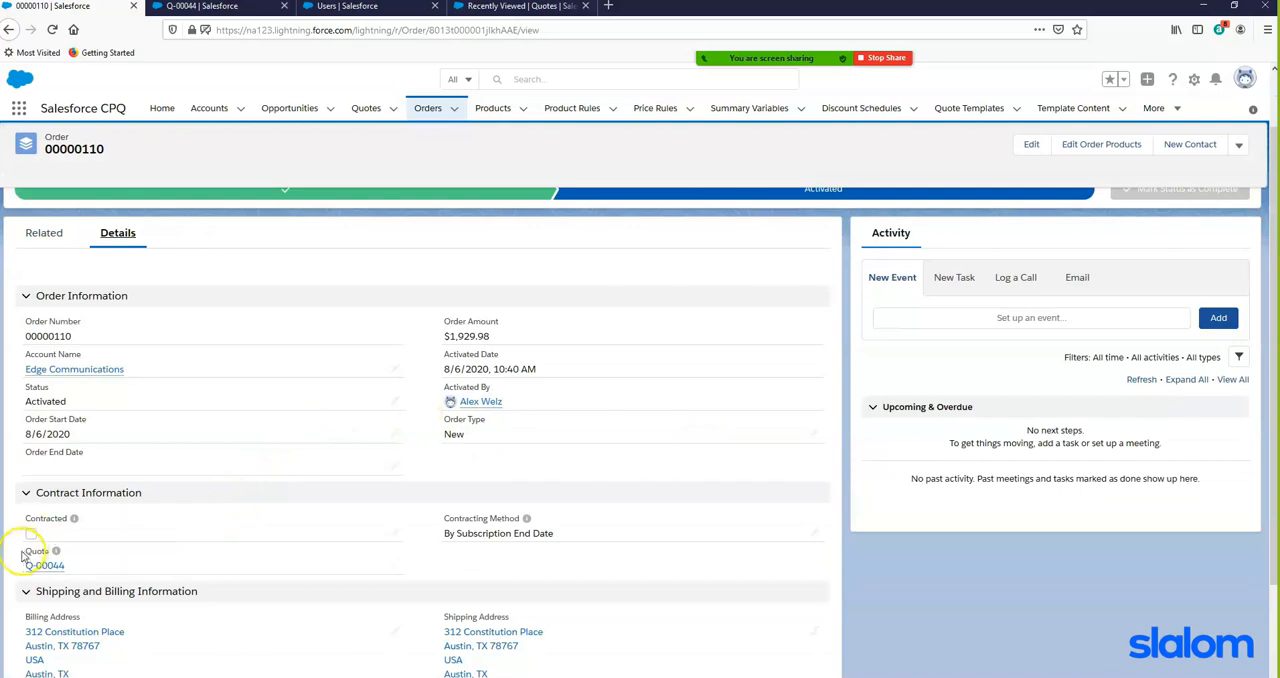
click(395, 532)
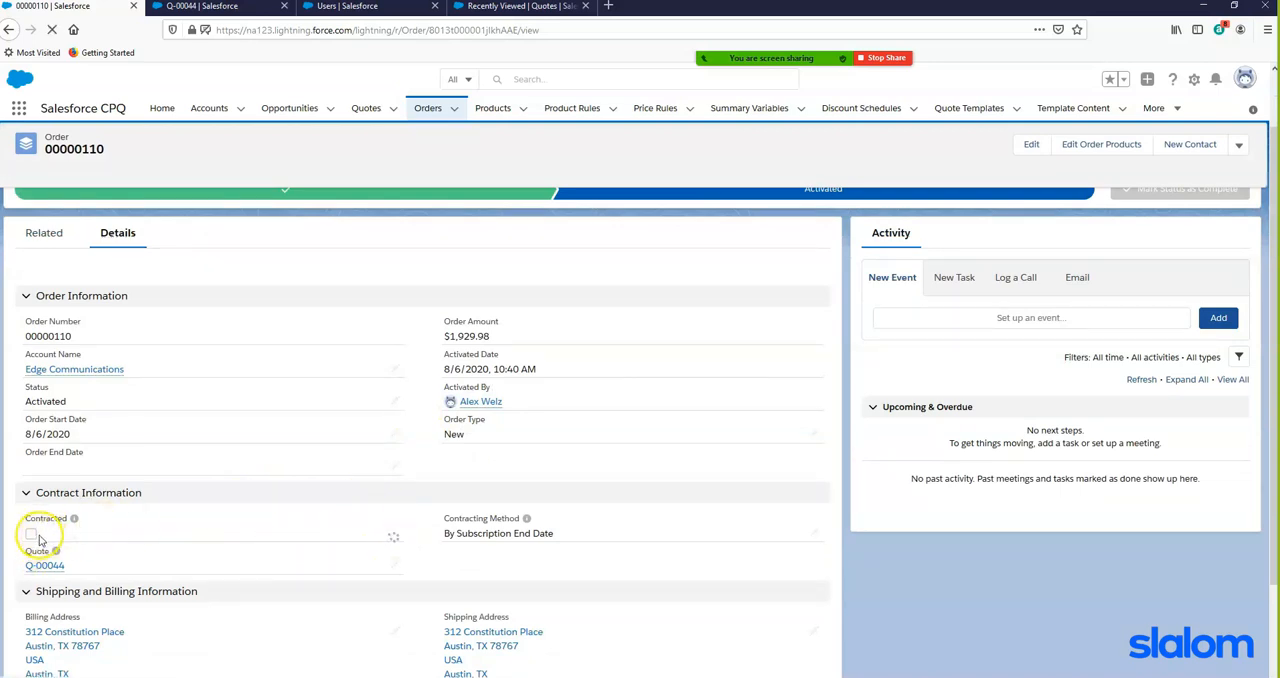
click(41, 529)
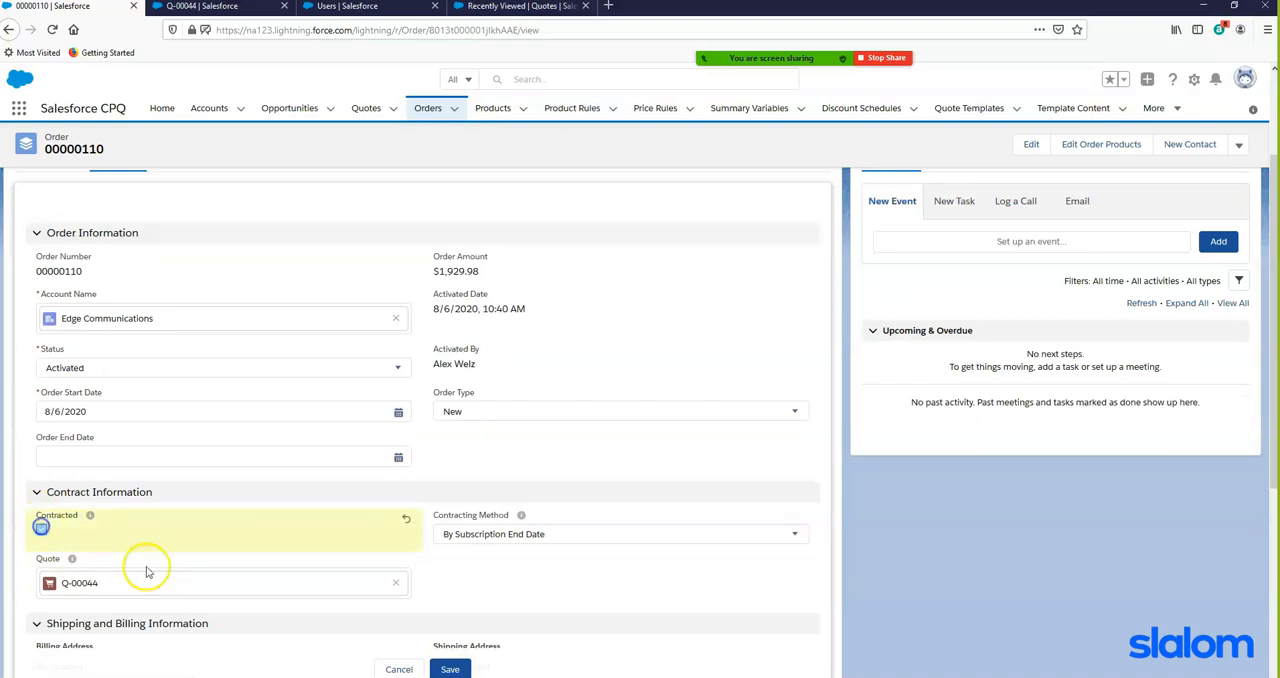
click(451, 669)
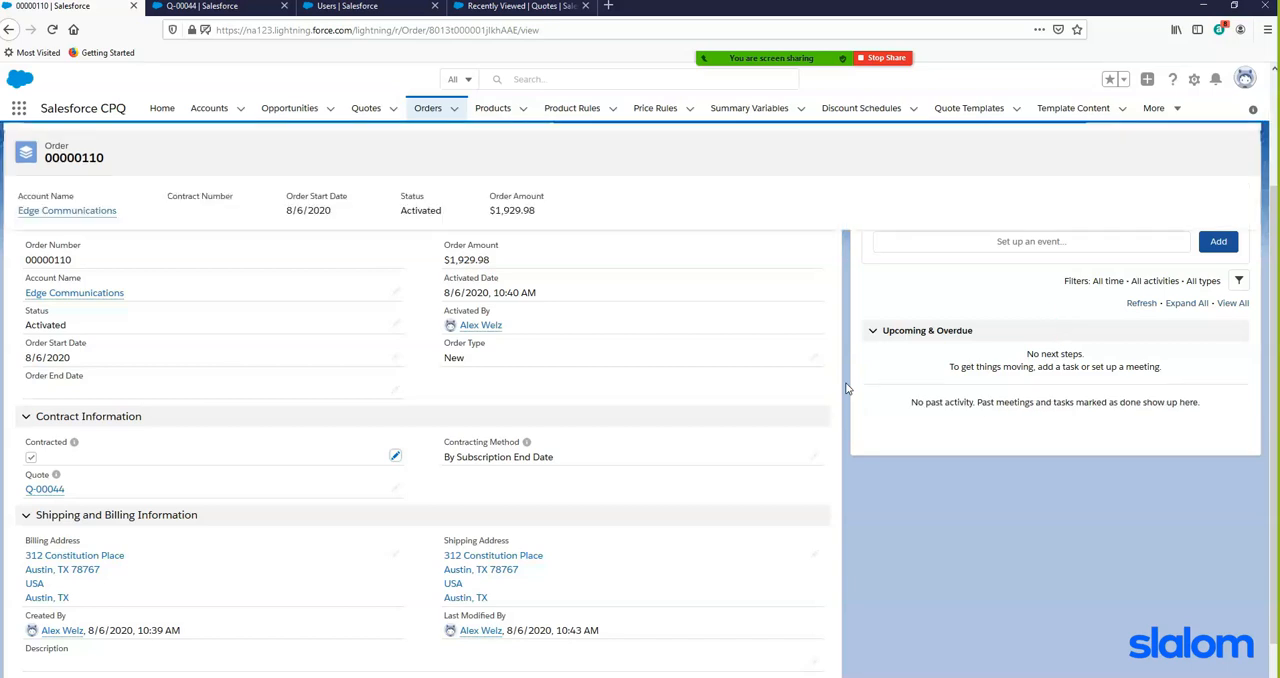
- Reload the order, open the draft contract from its related contracts and activate that contract
click(52, 29)
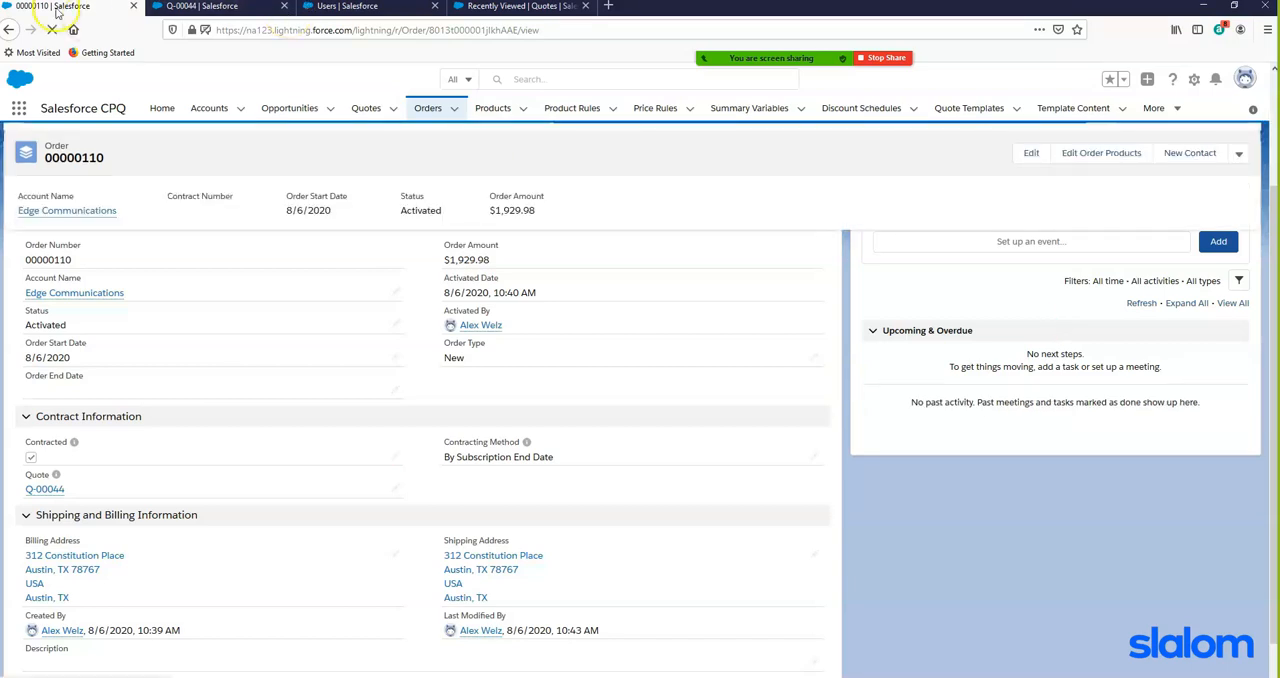
click(52, 29)
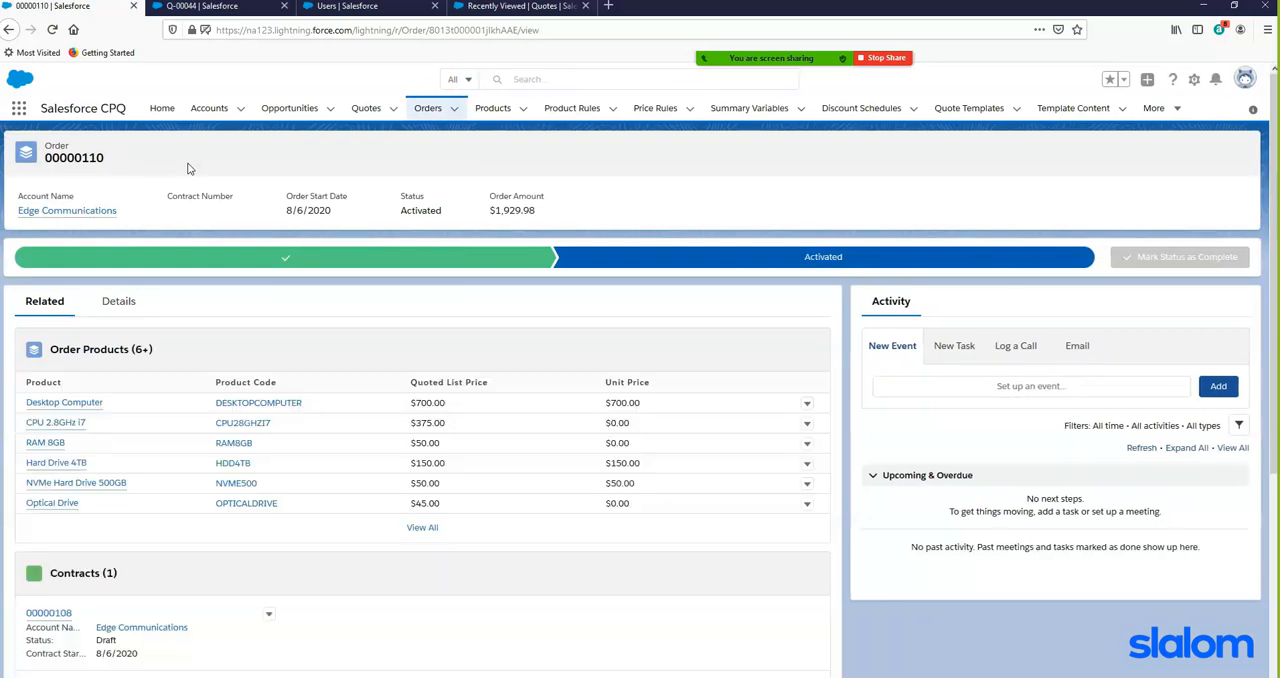
scroll(157, 590, down, 2)
scroll(57, 520, up, 3)
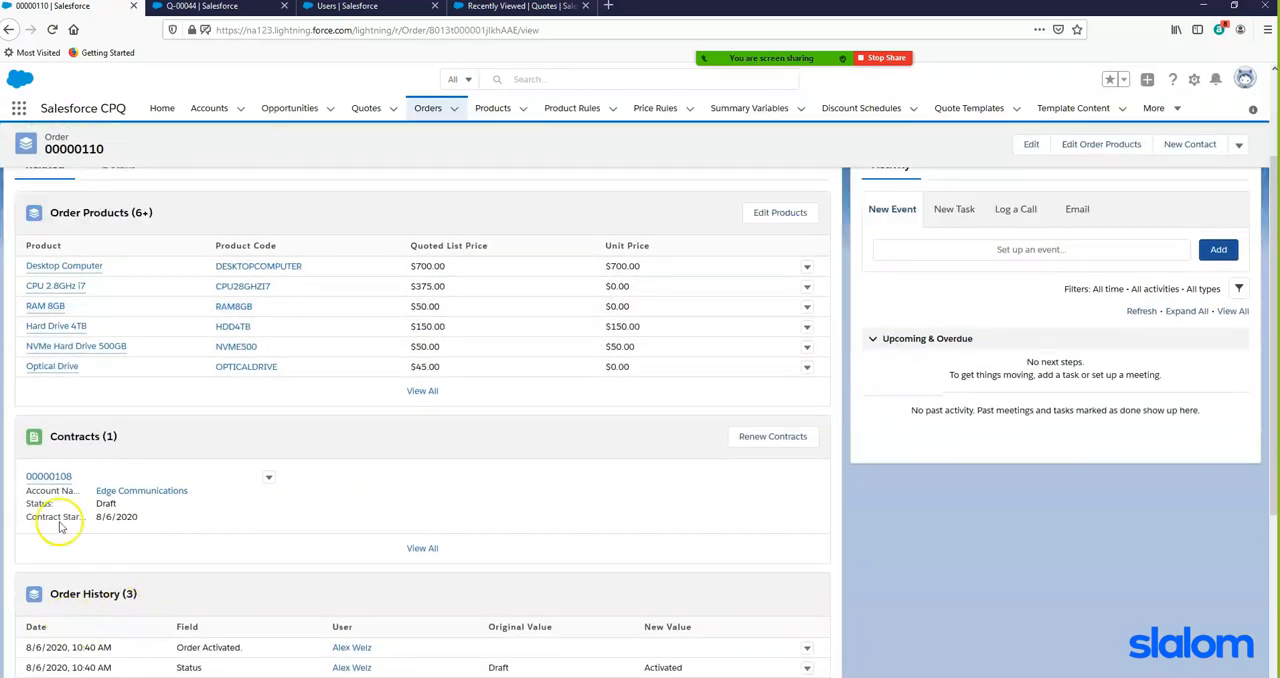
scroll(76, 563, down, 2)
click(46, 475)
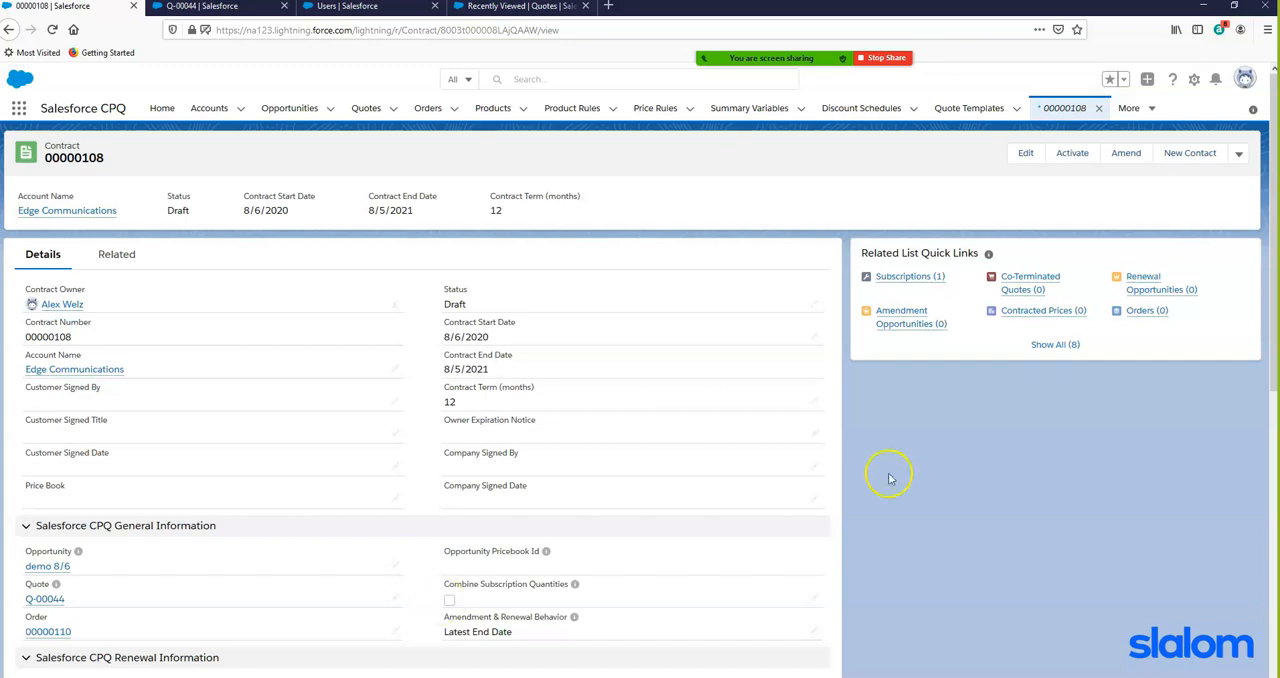
click(1070, 155)
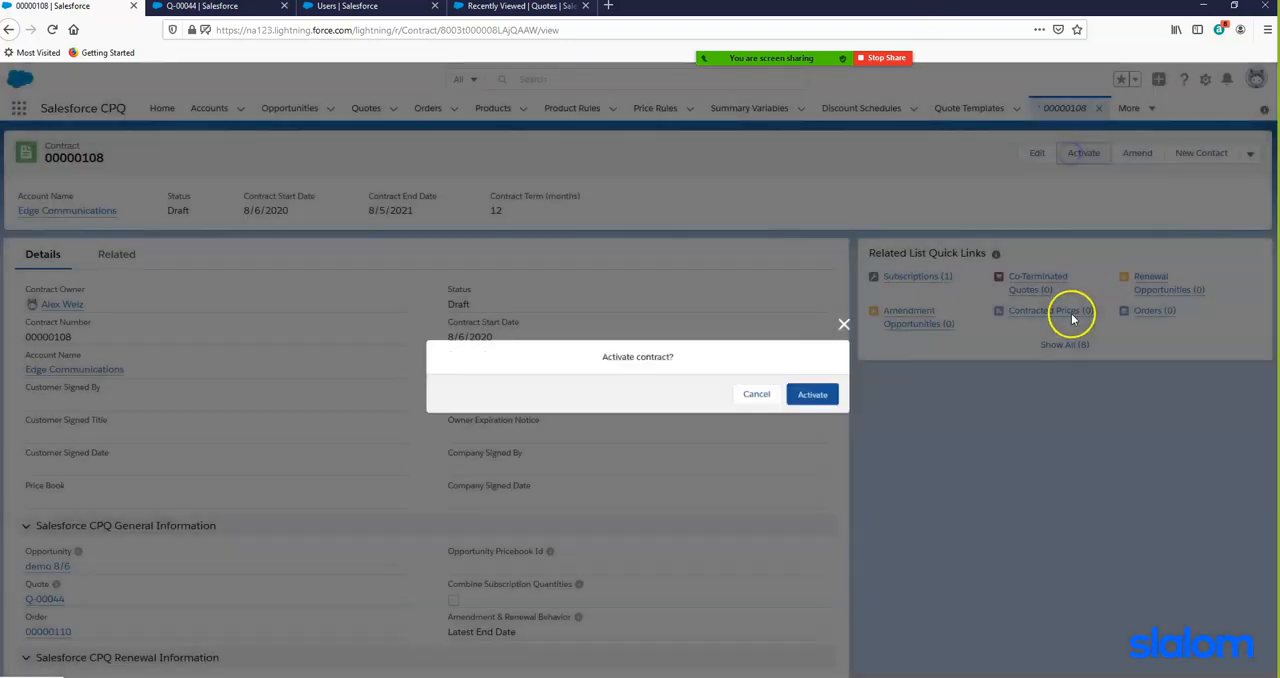
click(820, 394)
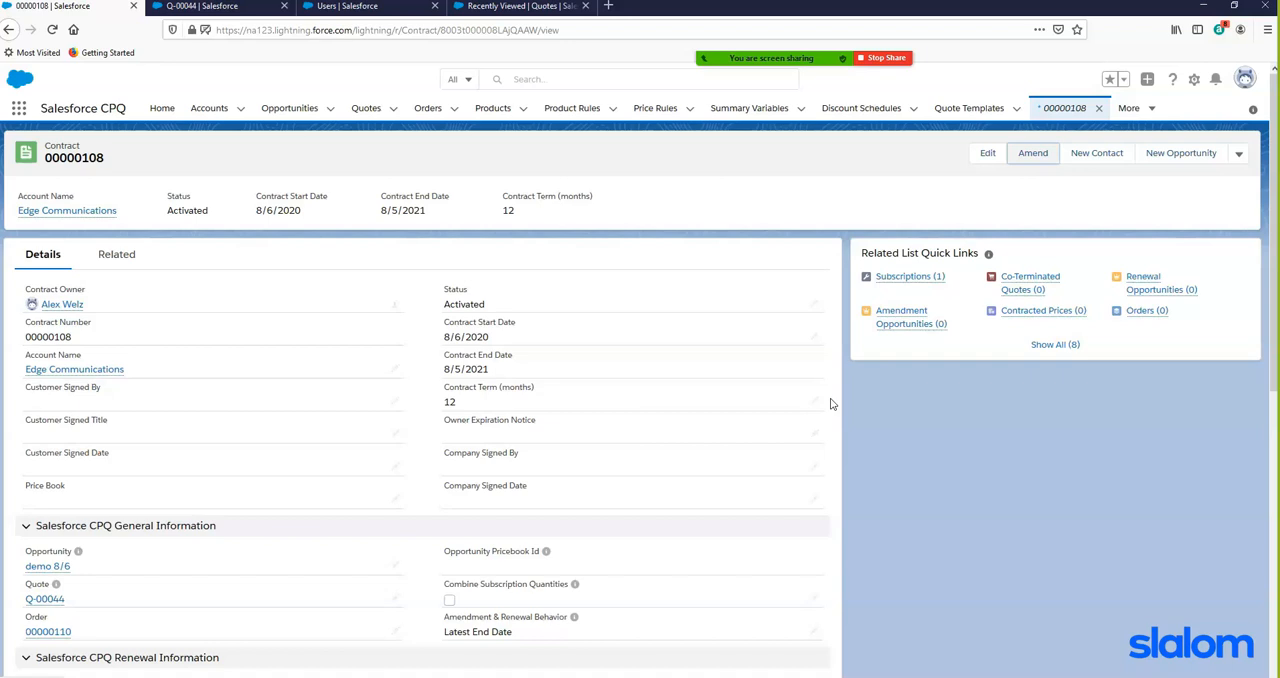
- Amend the activated contract, carrying its Cloud Storage 1GB subscription into an amendment quote
click(1031, 156)
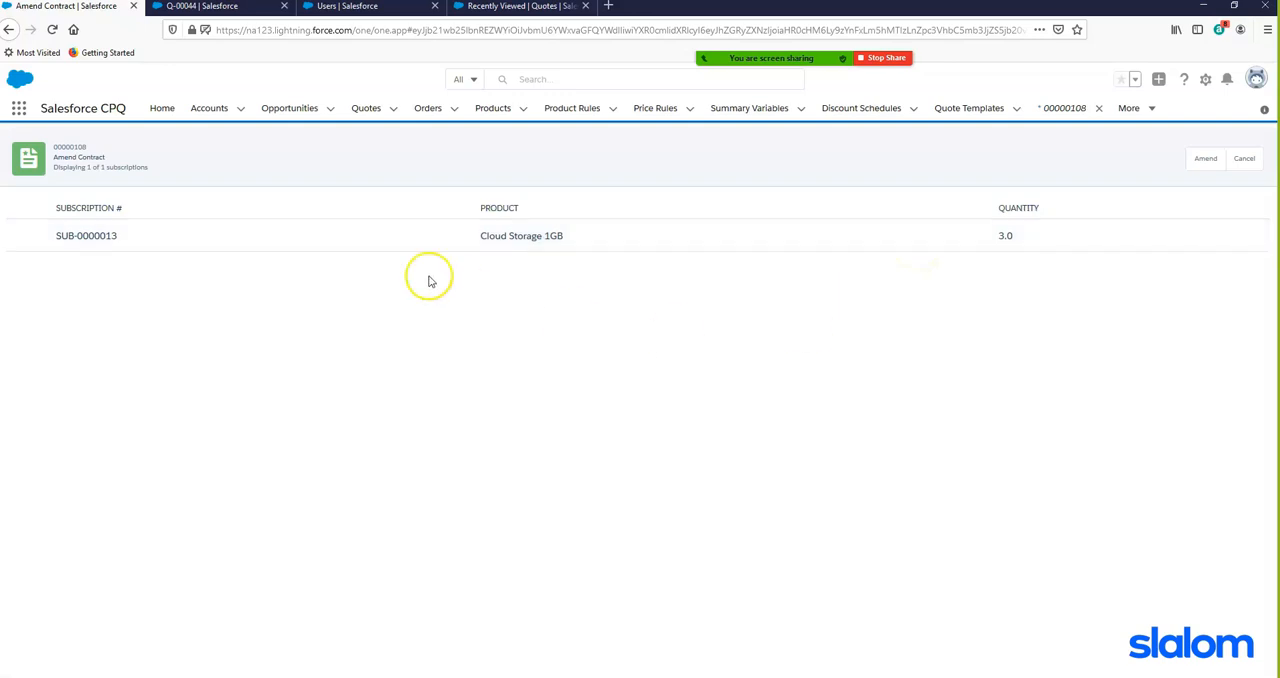
click(1204, 160)
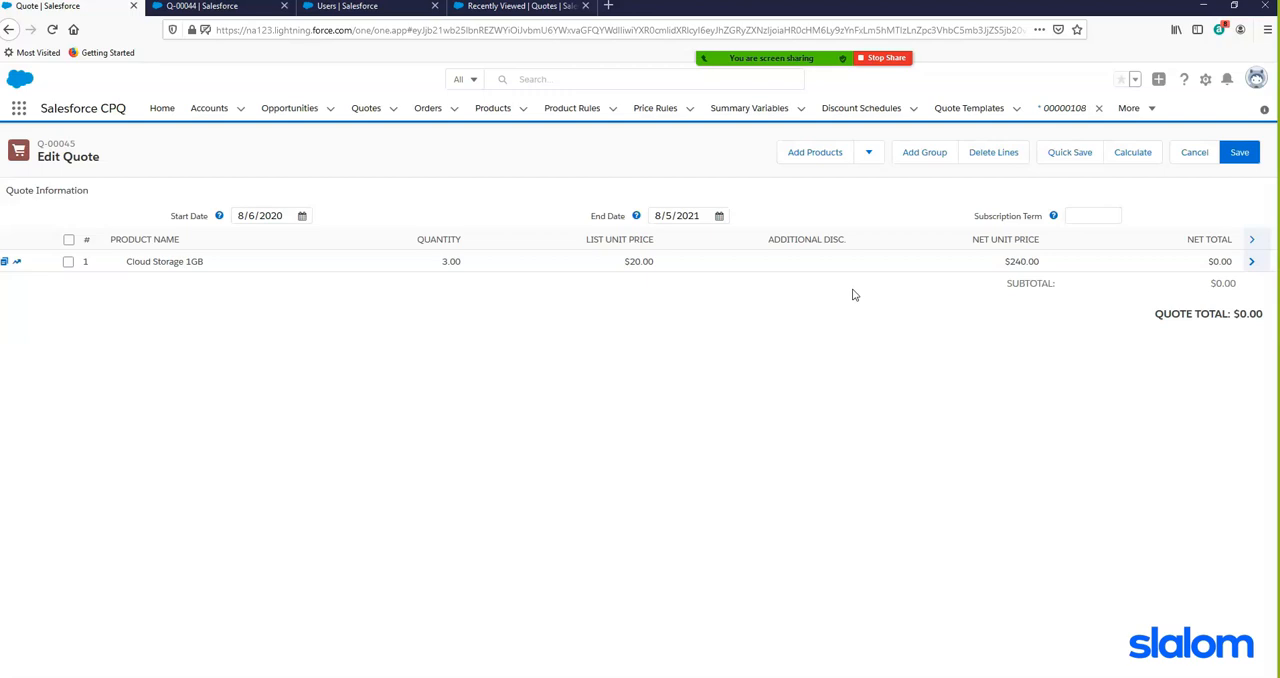
click(857, 290)
- Set the amendment quote's Start Date to 2/6/2021
drag(244, 214, 236, 213)
text(2)
click(277, 216)
click(283, 219)
click(294, 215)
click(279, 213)
- Set the Cloud Storage 1GB line quantity to 1, quick-save the quote to update its pricing, and save the amendment quote
click(437, 263)
text(1)
click(894, 418)
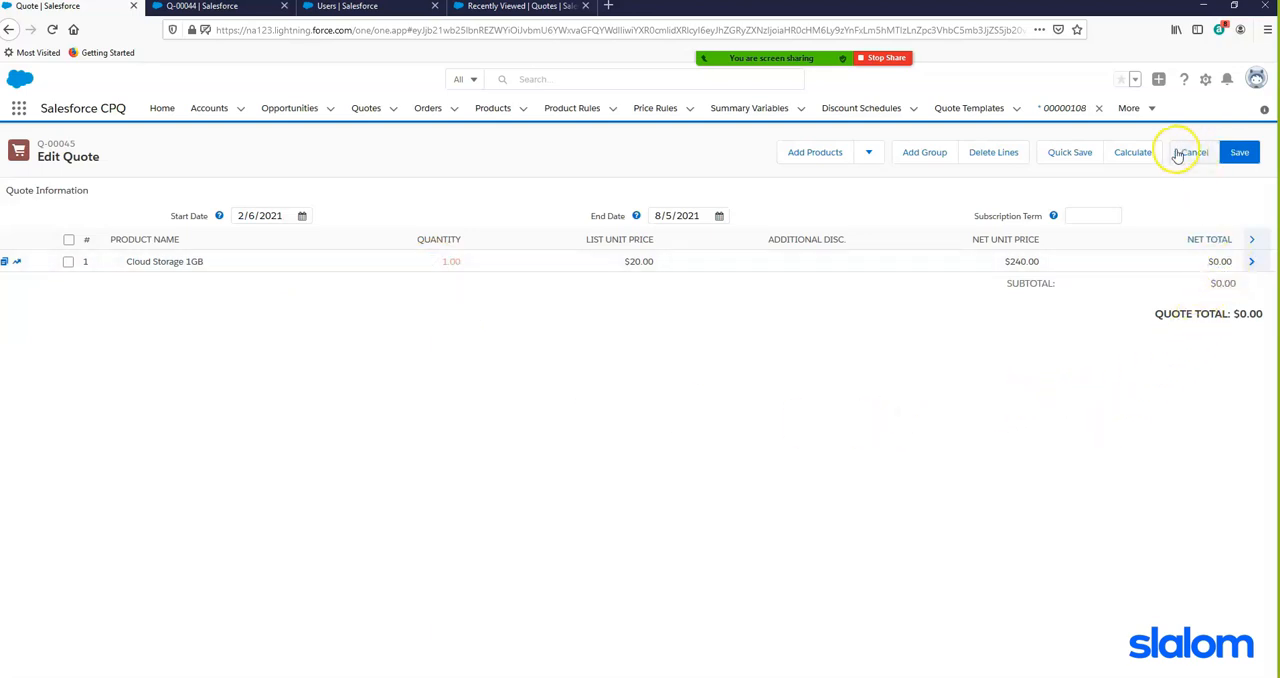
click(1062, 152)
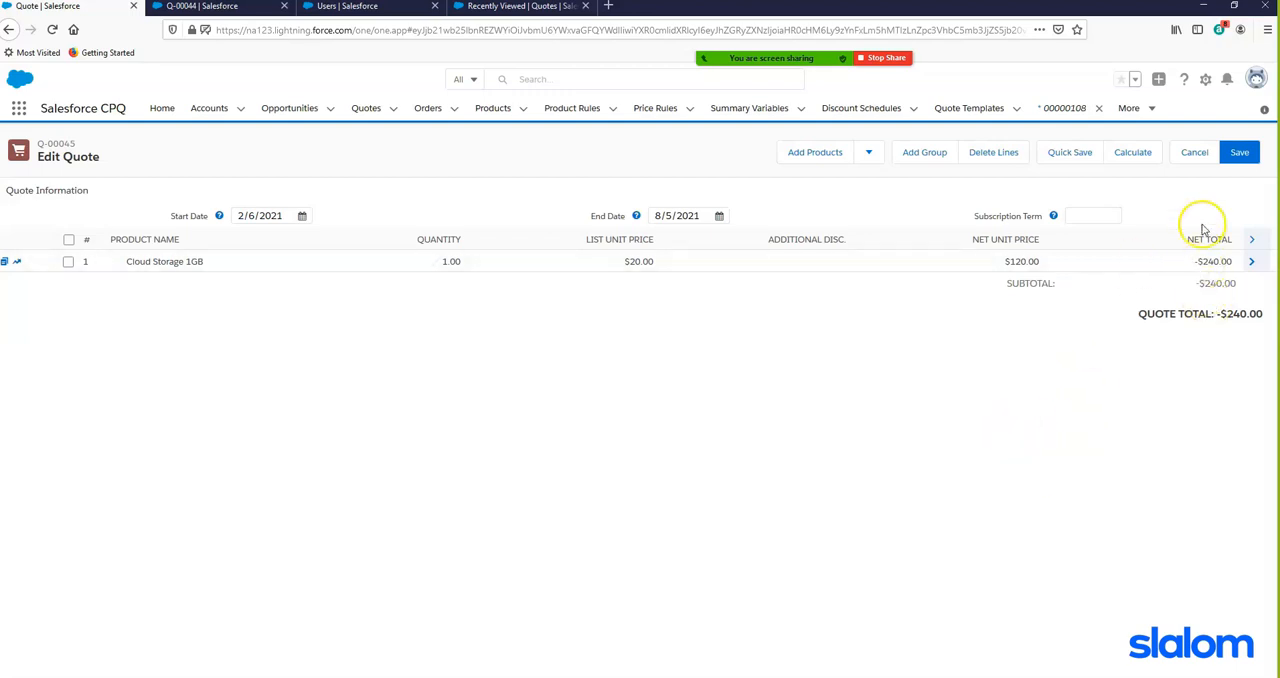
click(1240, 153)
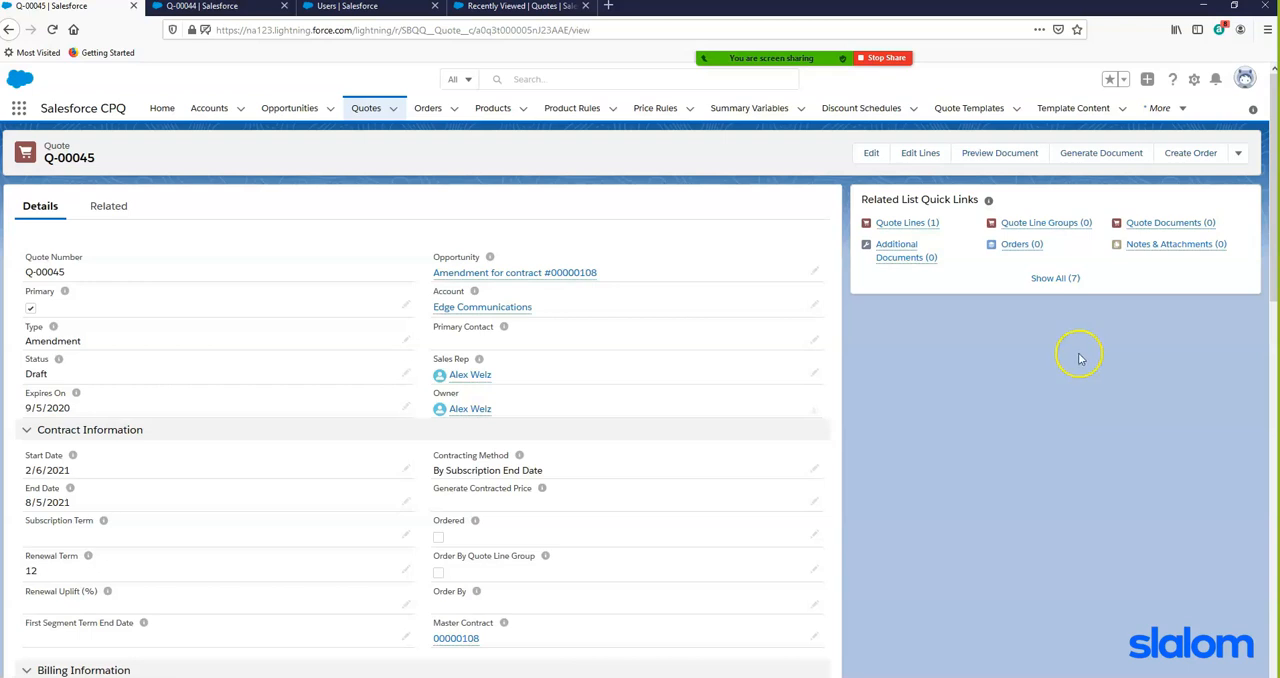
- Open the quote's amendment opportunity and complete its stages from Prospecting through Proposal/Price Quote
click(579, 273)
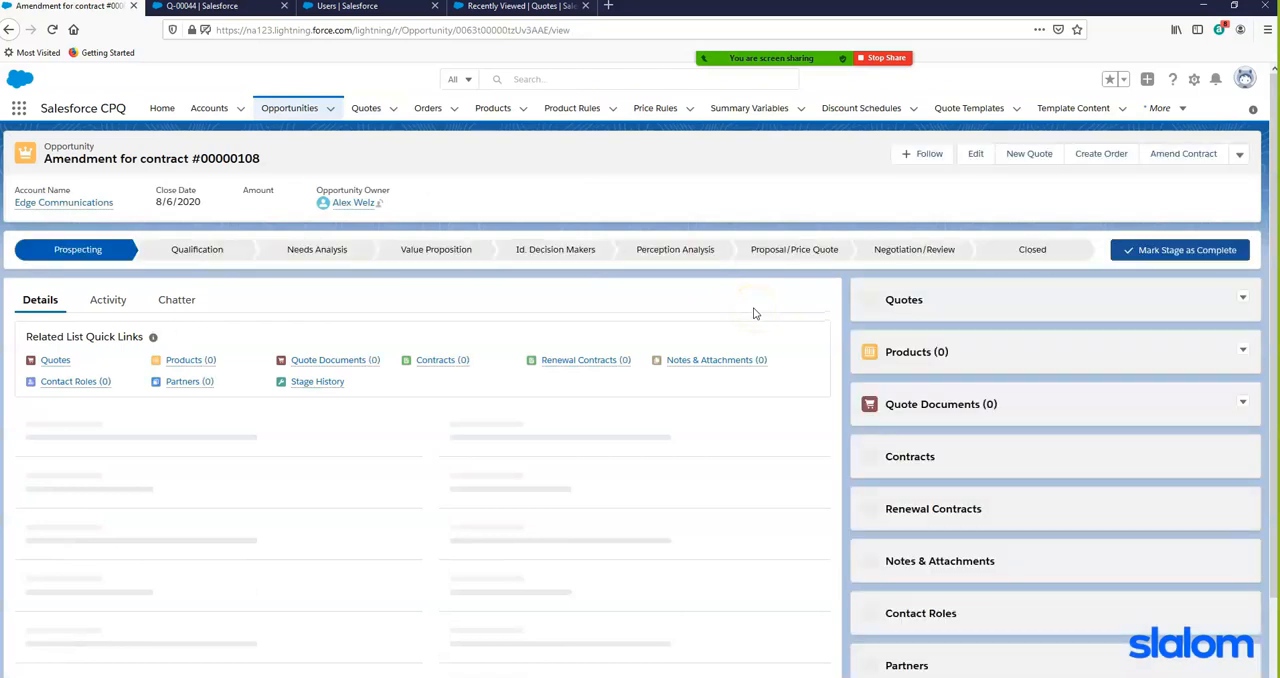
click(1198, 252)
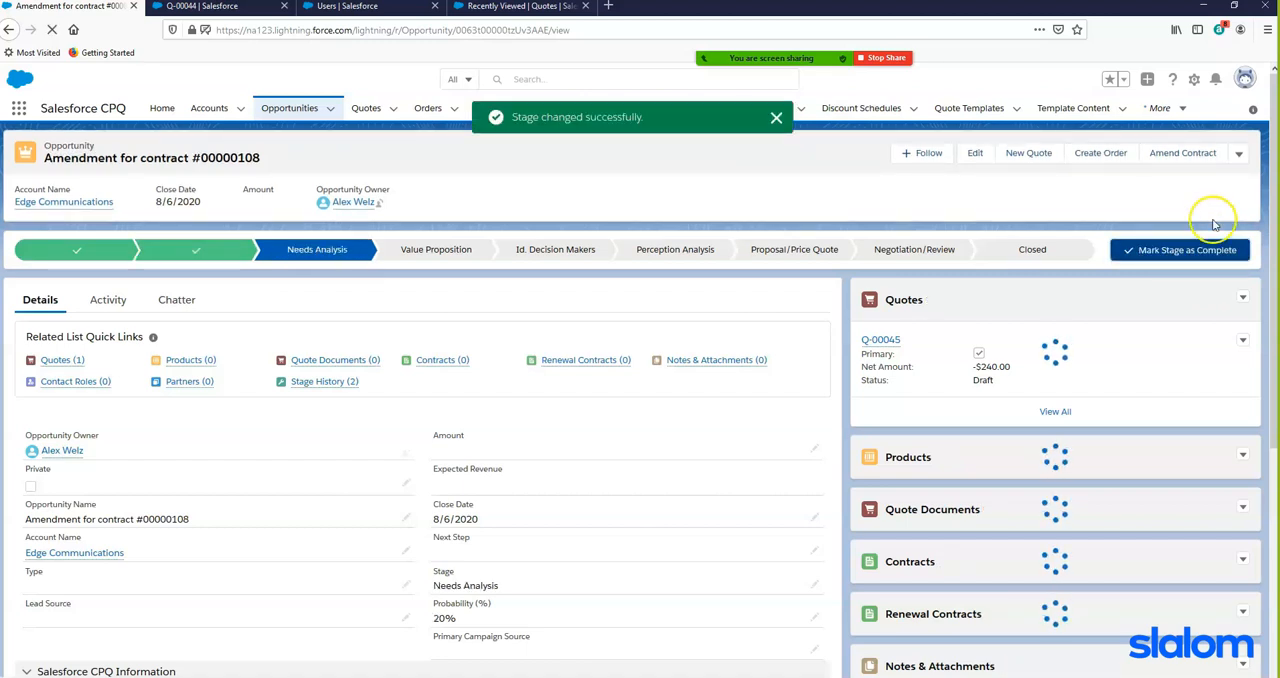
click(1198, 250)
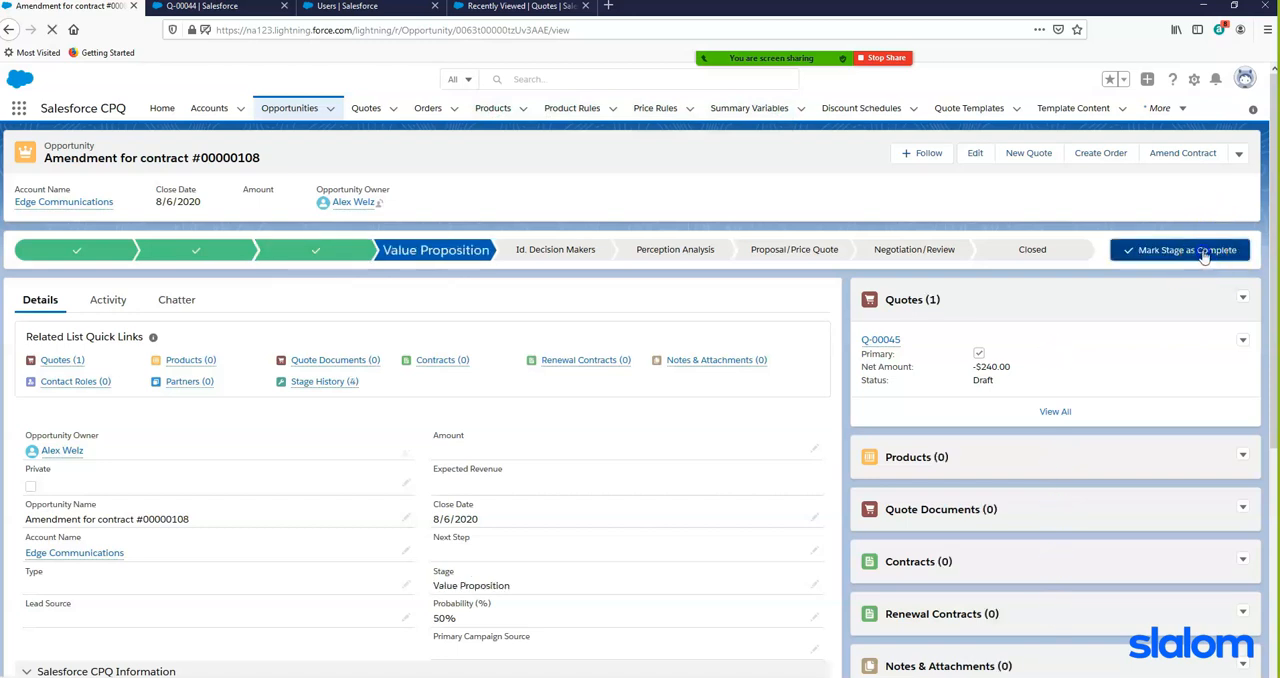
click(1204, 256)
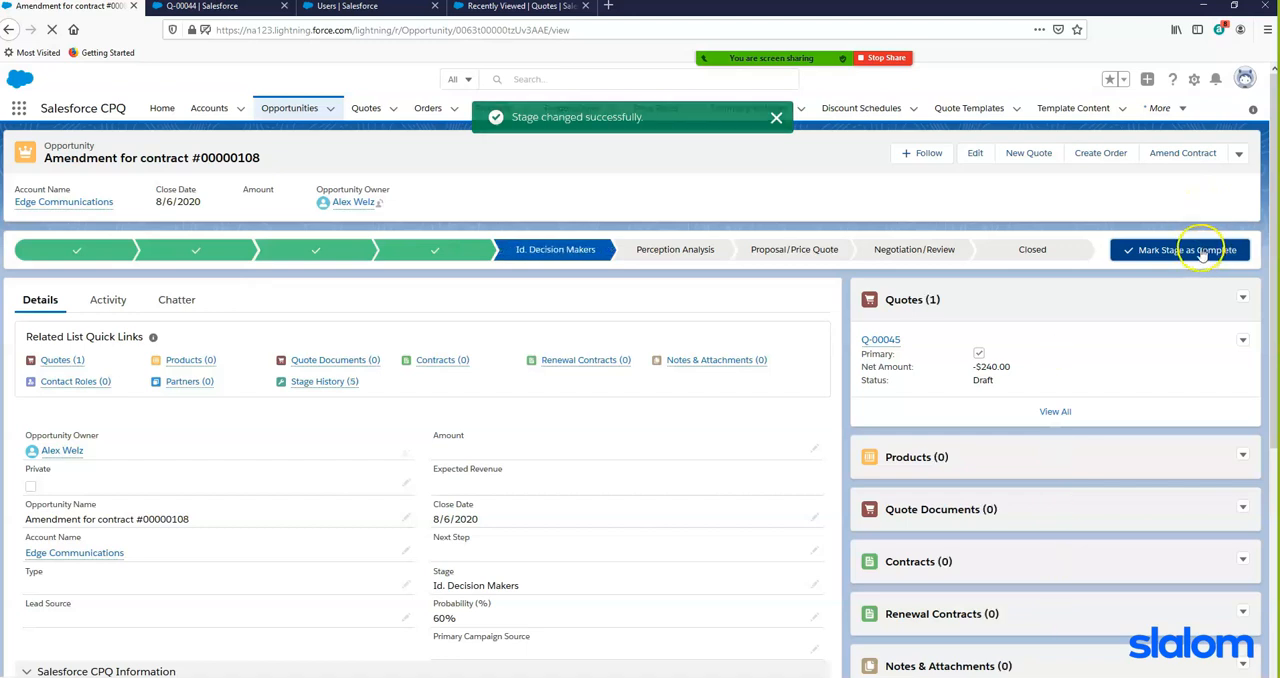
click(1202, 255)
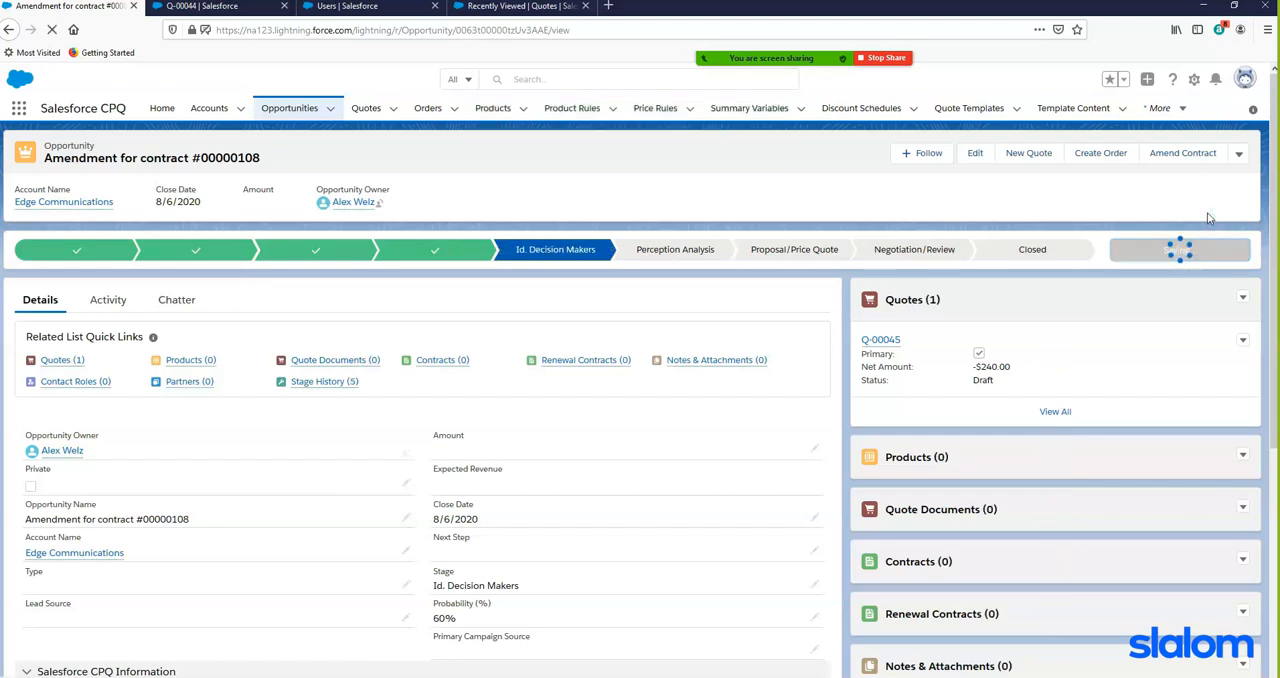
click(1207, 240)
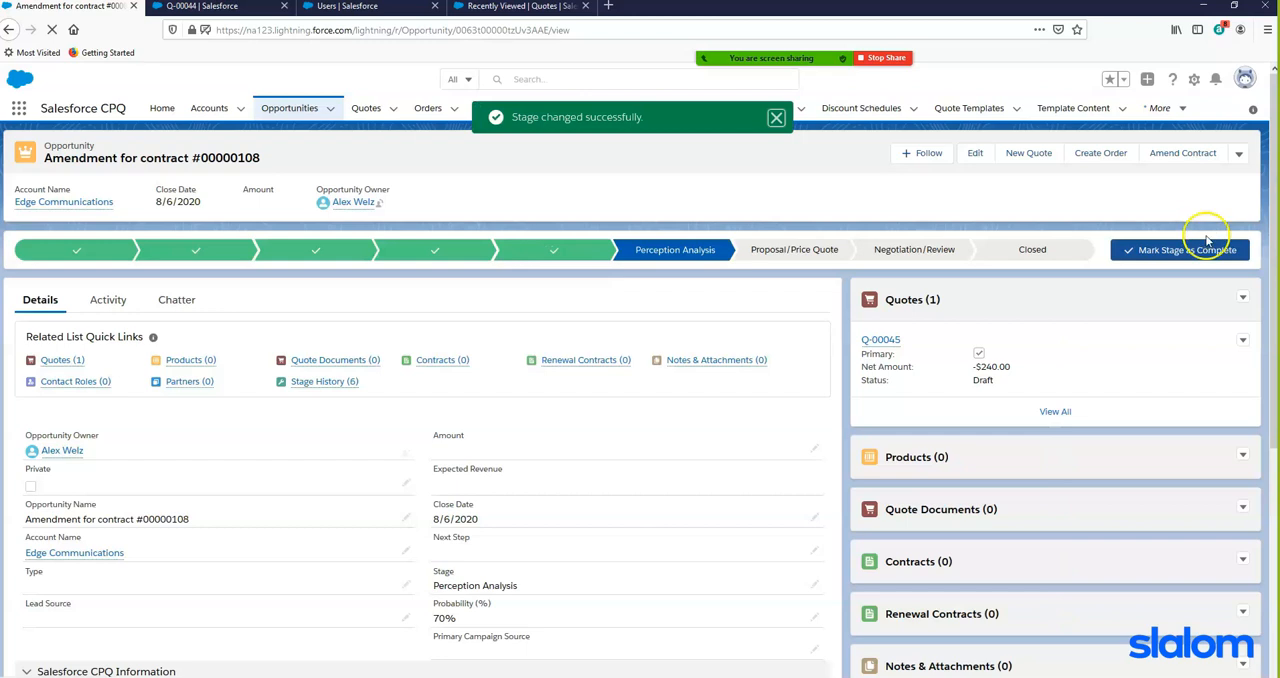
click(1180, 250)
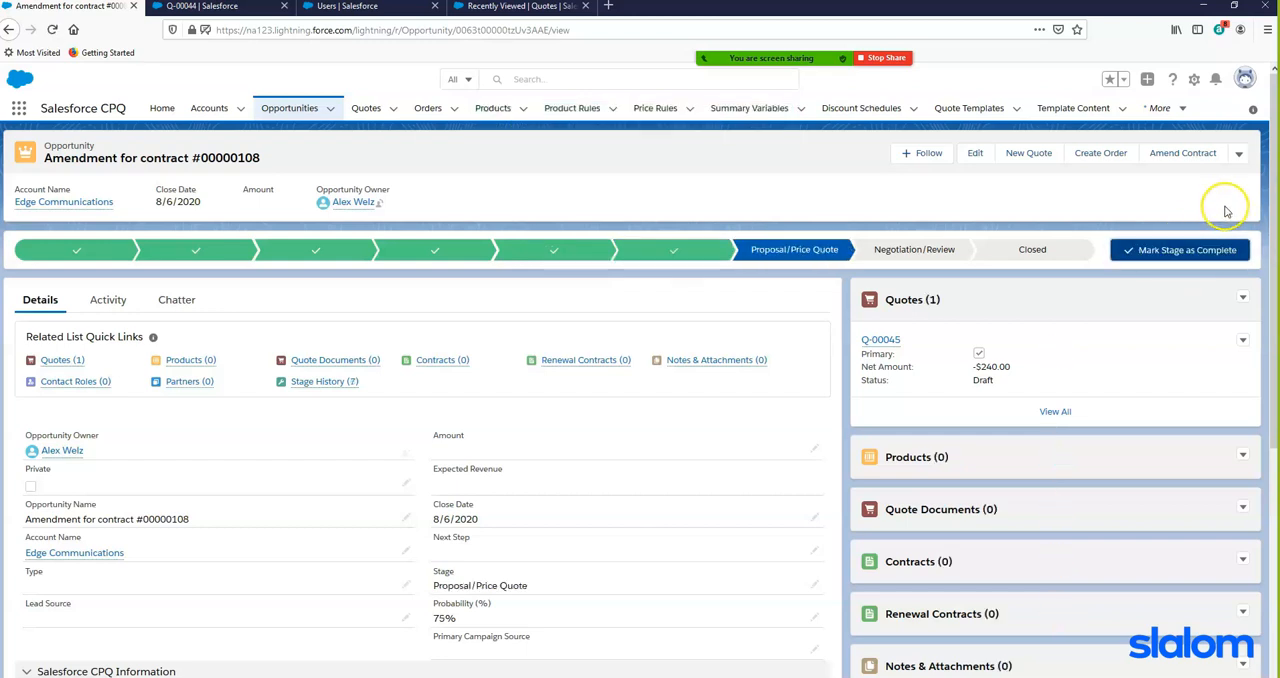
click(1210, 252)
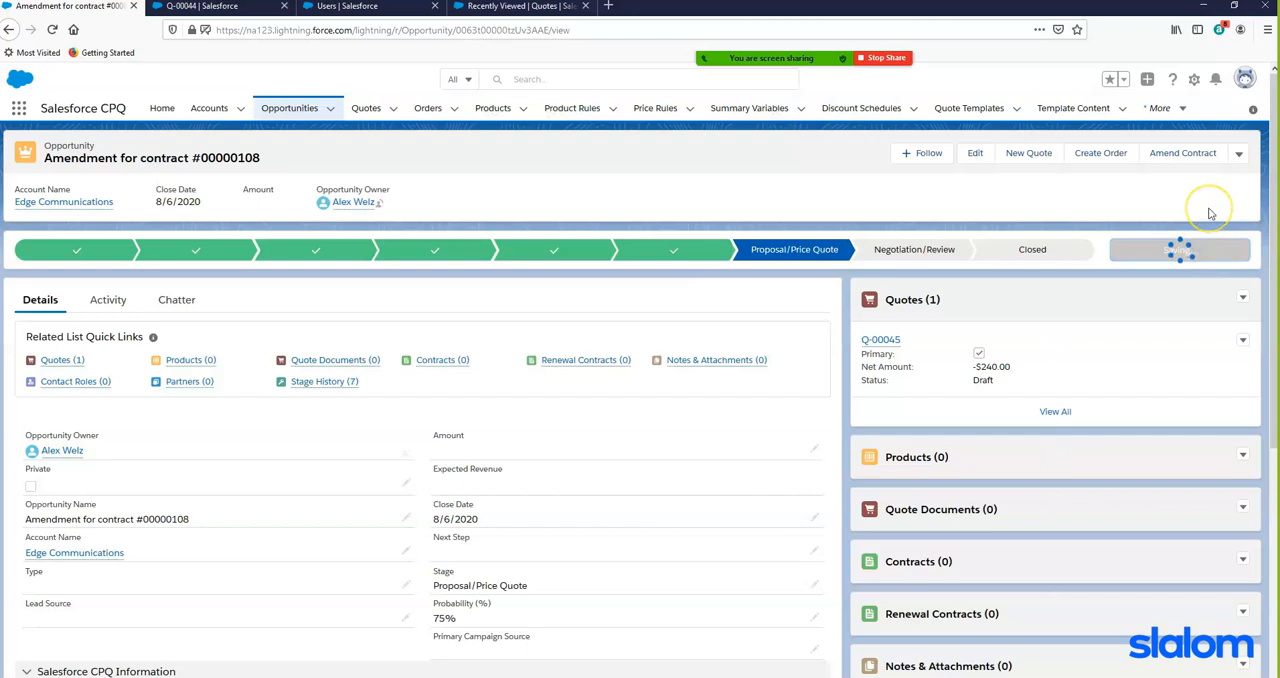
- Complete the amendment opportunity's Negotiation/Review stage and close it as Closed Won
click(1186, 251)
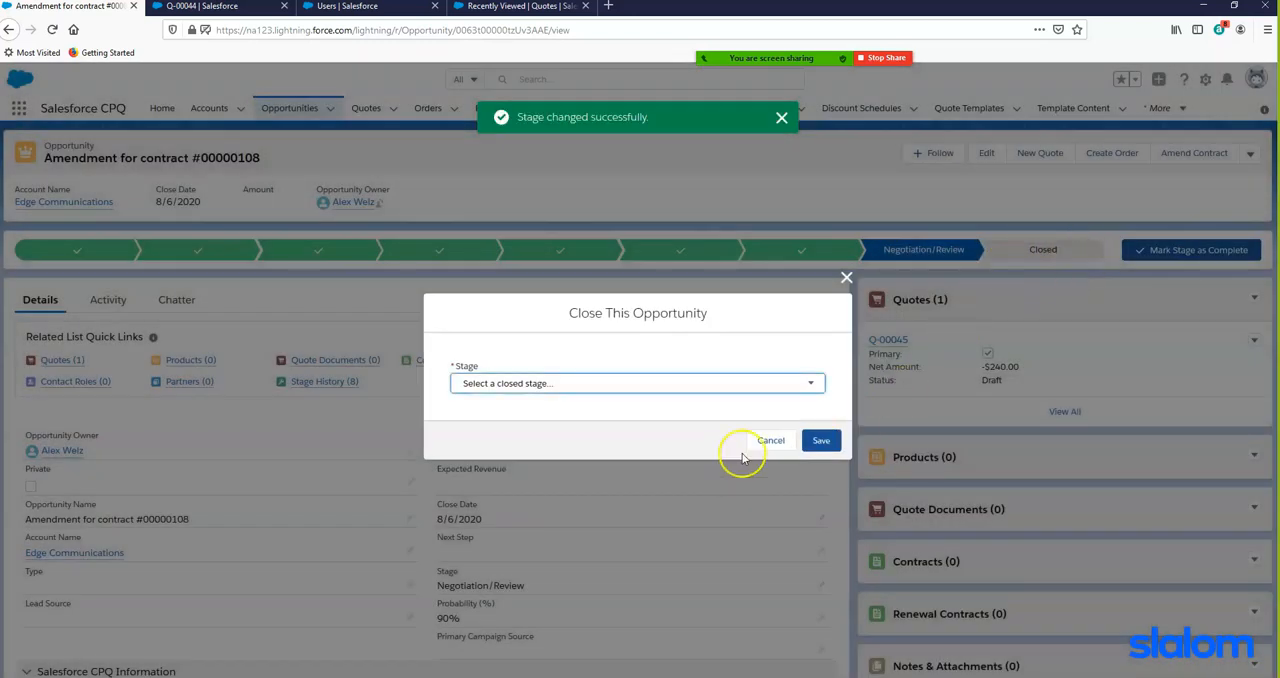
click(808, 384)
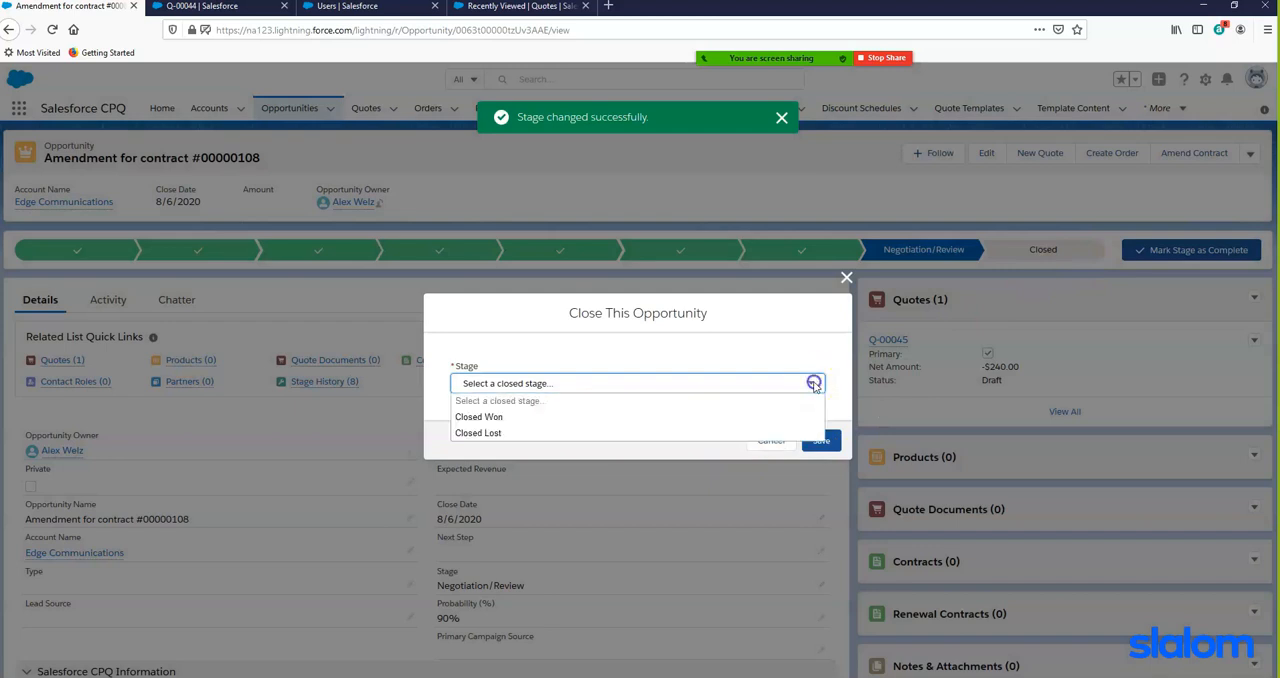
click(465, 413)
click(820, 441)
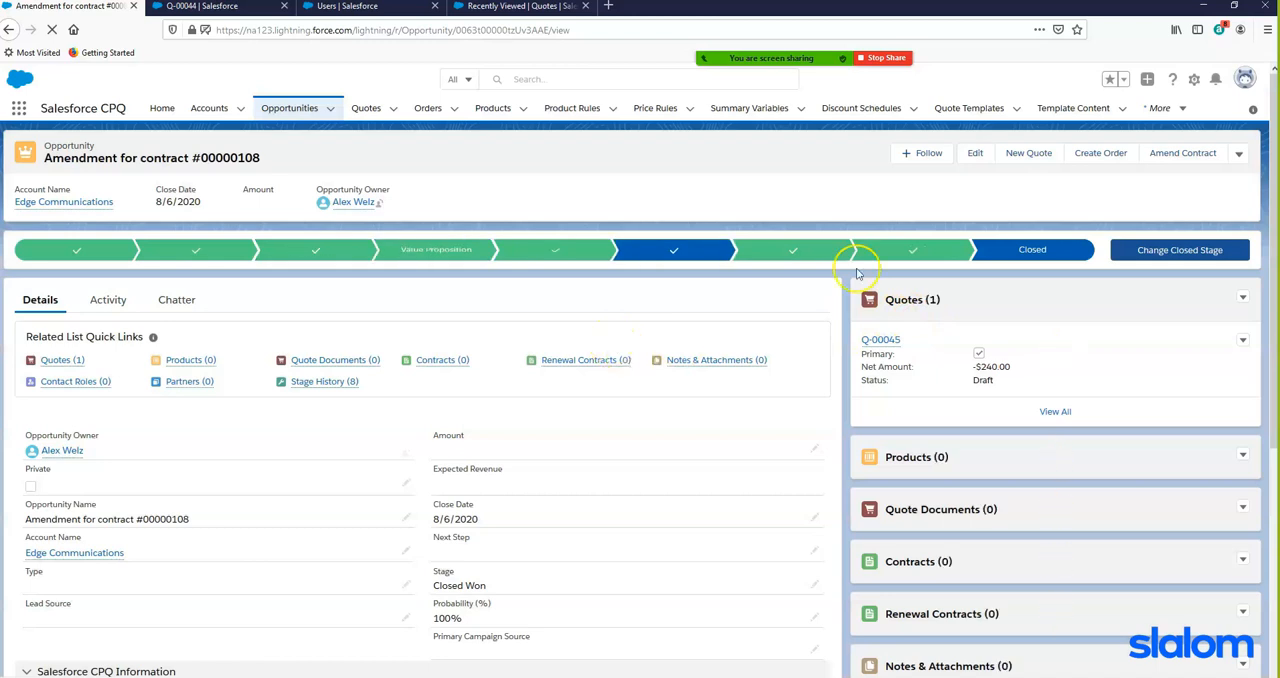
- Mark the amendment opportunity as Ordered in its Salesforce CPQ Information section and save the record
scroll(557, 335, down, 5)
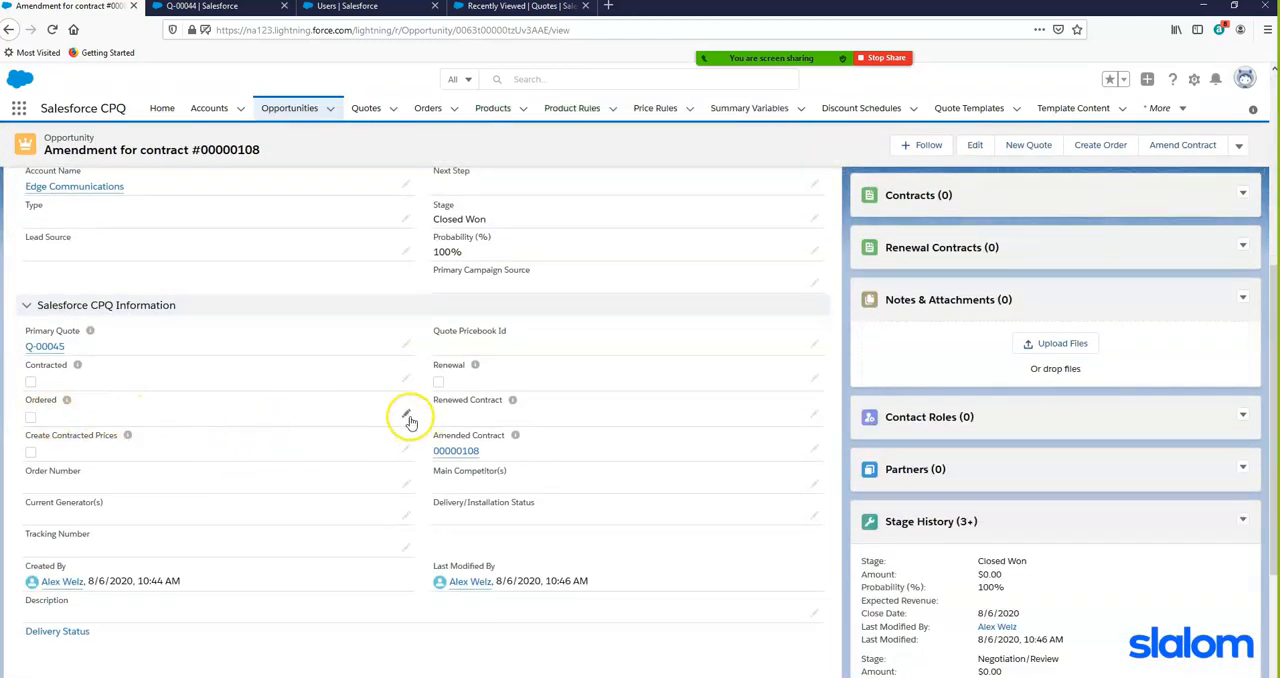
click(406, 417)
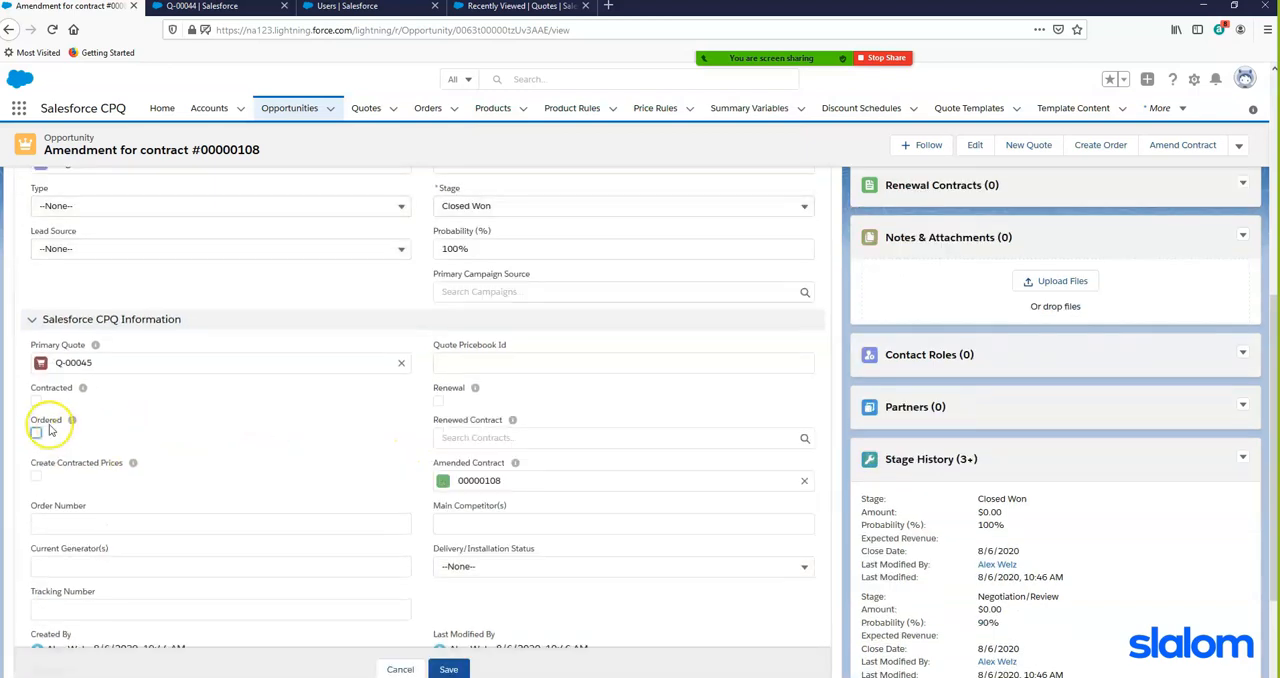
click(36, 434)
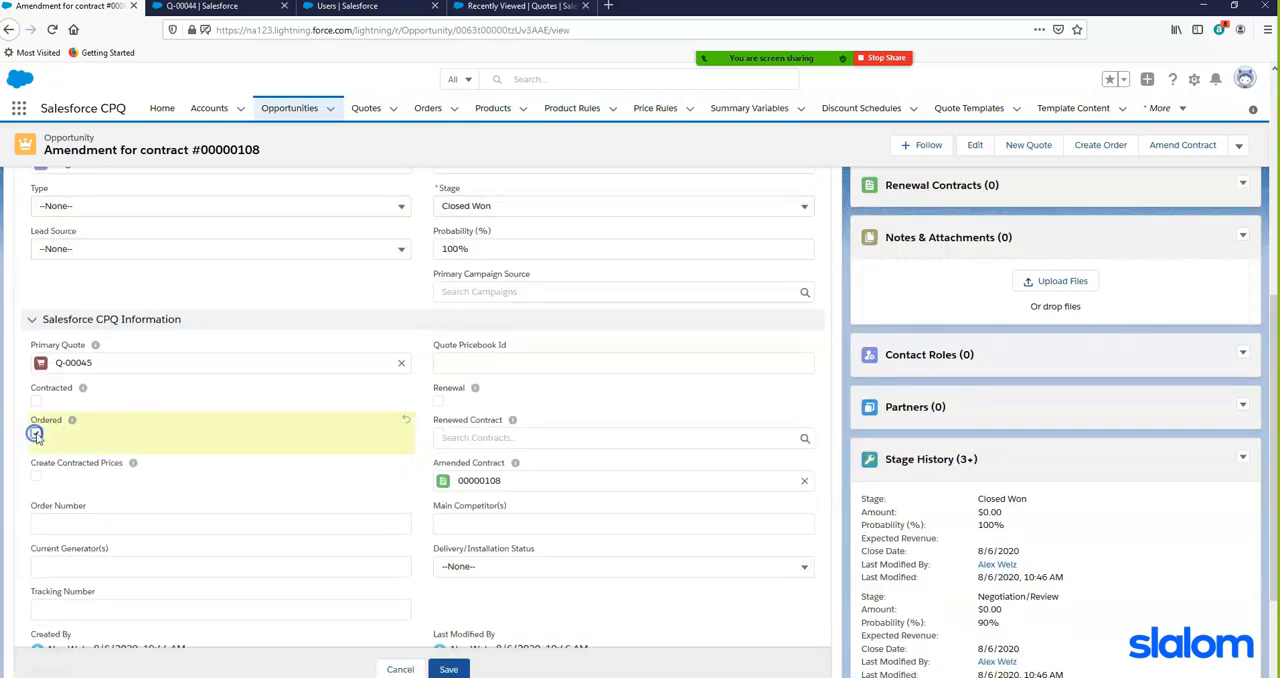
click(449, 669)
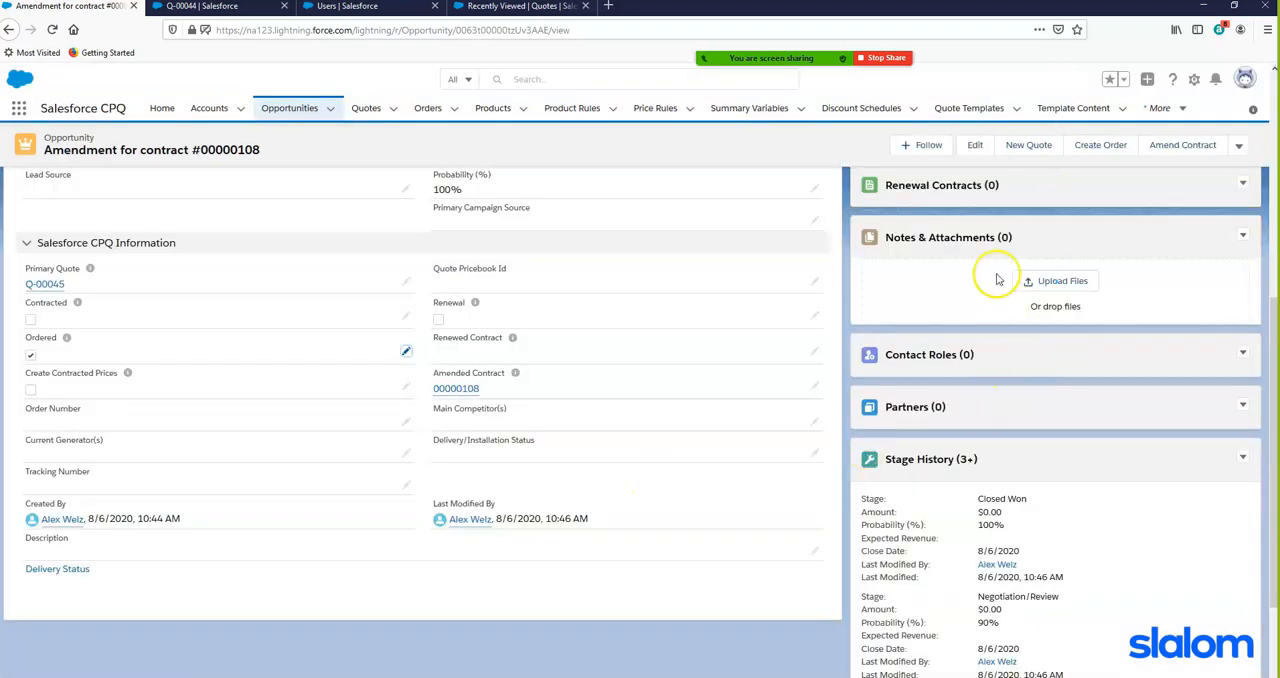
- Open the order of the amendment opportunity's quote and complete its Draft status to activate the order
scroll(985, 270, up, 4)
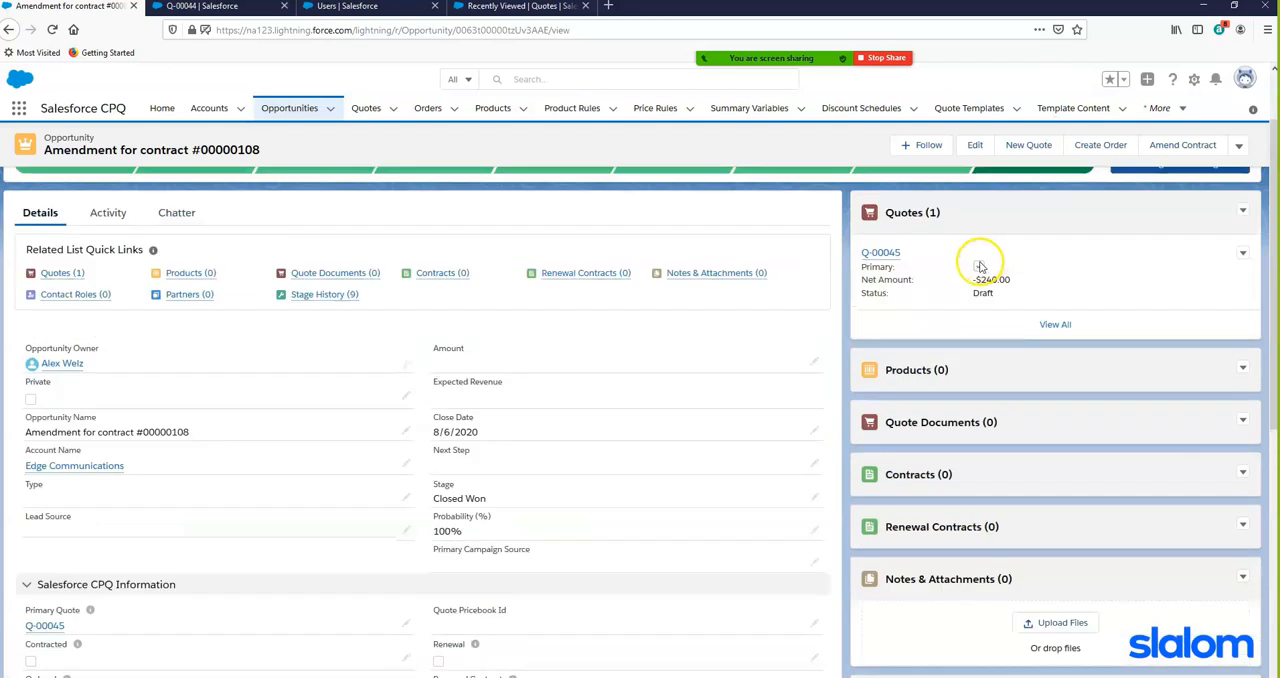
click(878, 253)
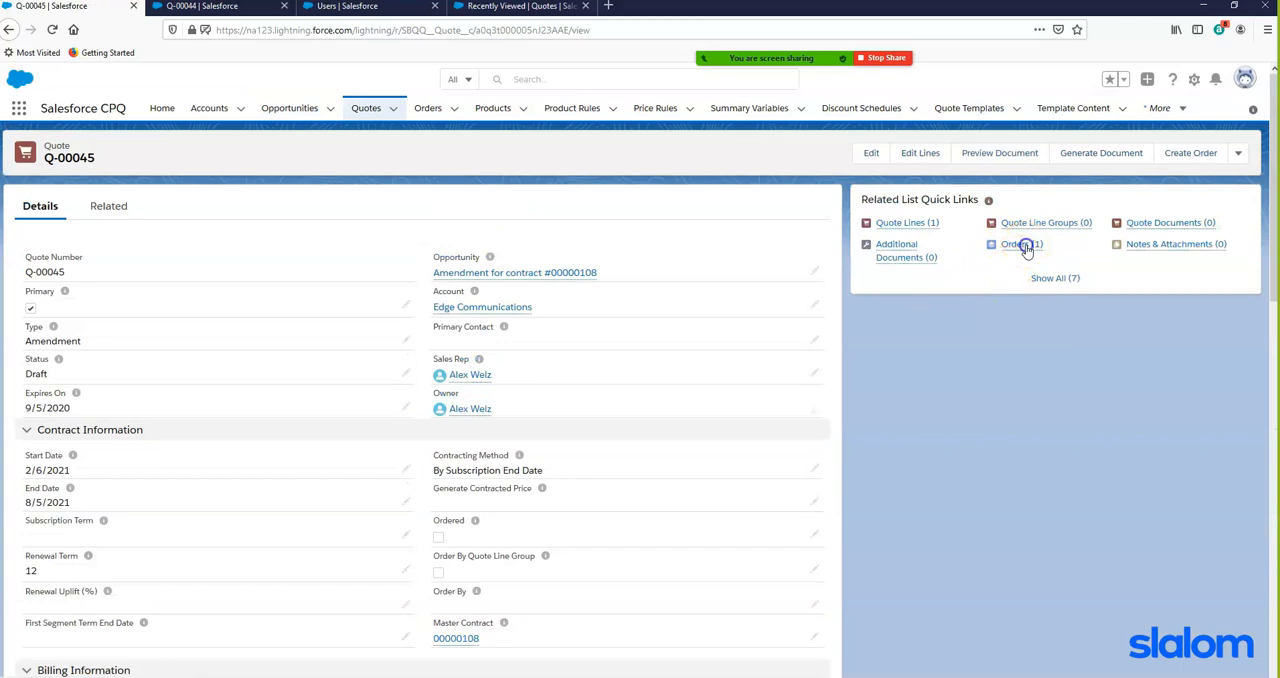
click(1021, 245)
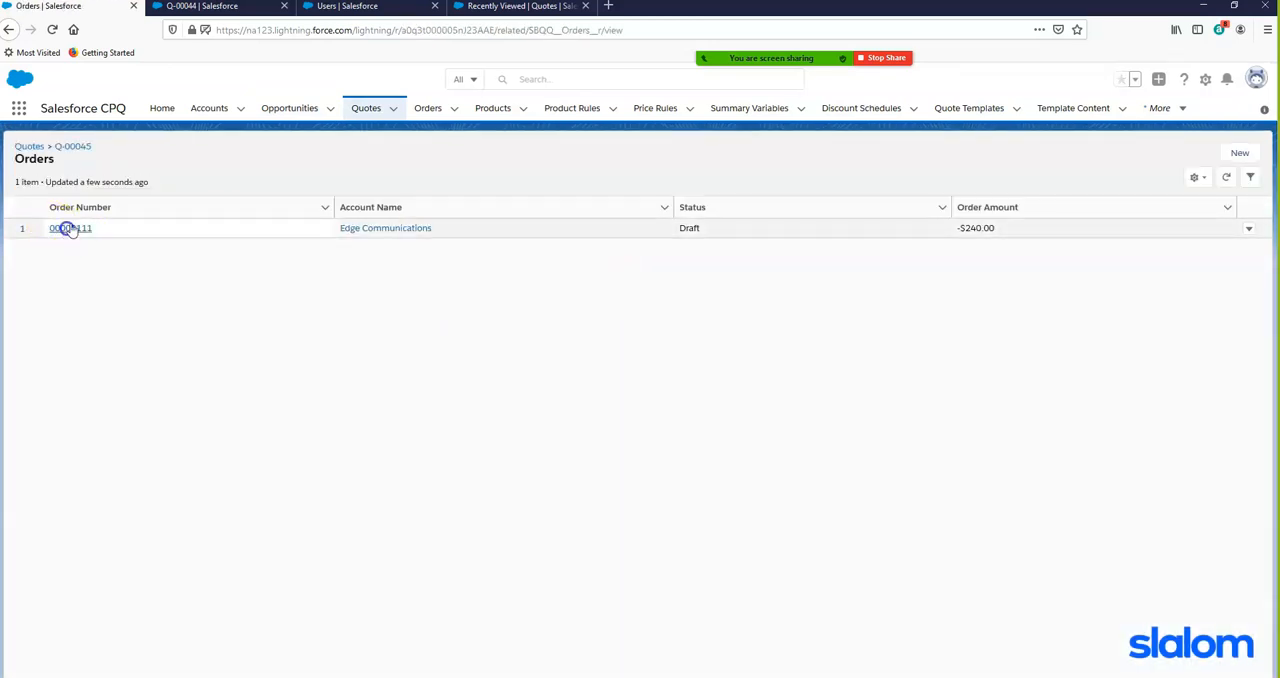
click(60, 228)
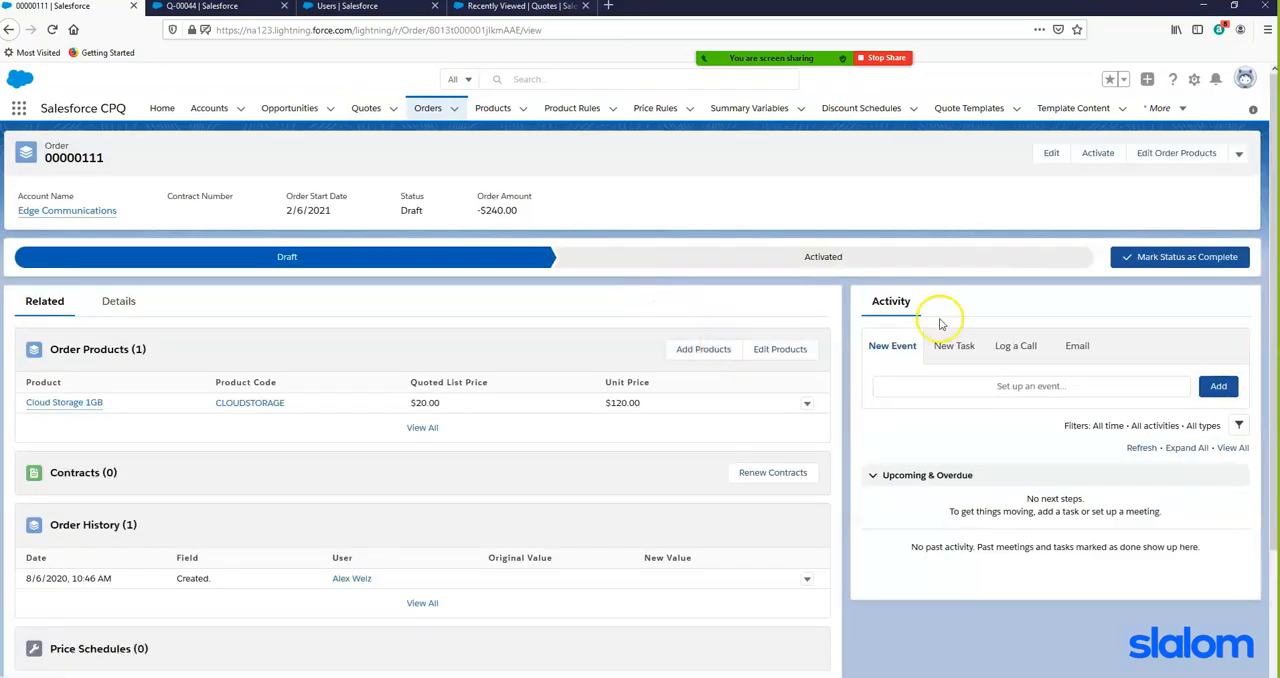
click(1163, 256)
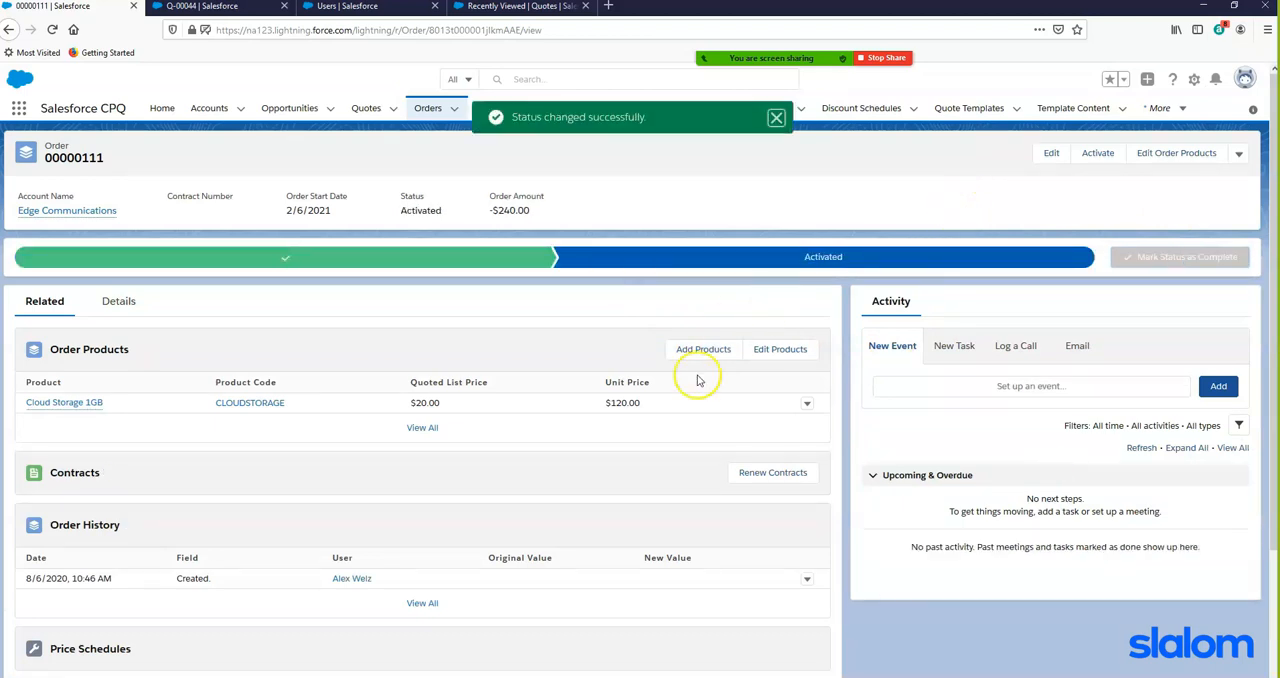
- Mark the activated amendment order as Contracted in its Contract Information section and save the record
scroll(618, 402, up, 3)
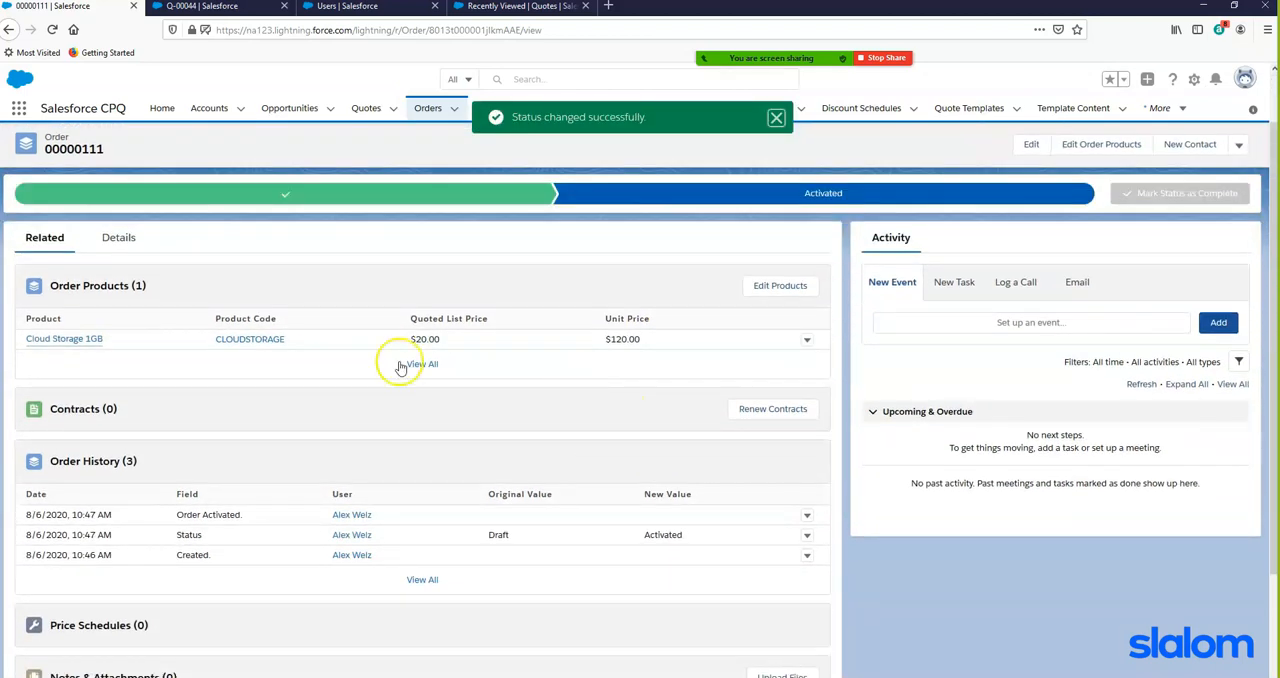
click(117, 301)
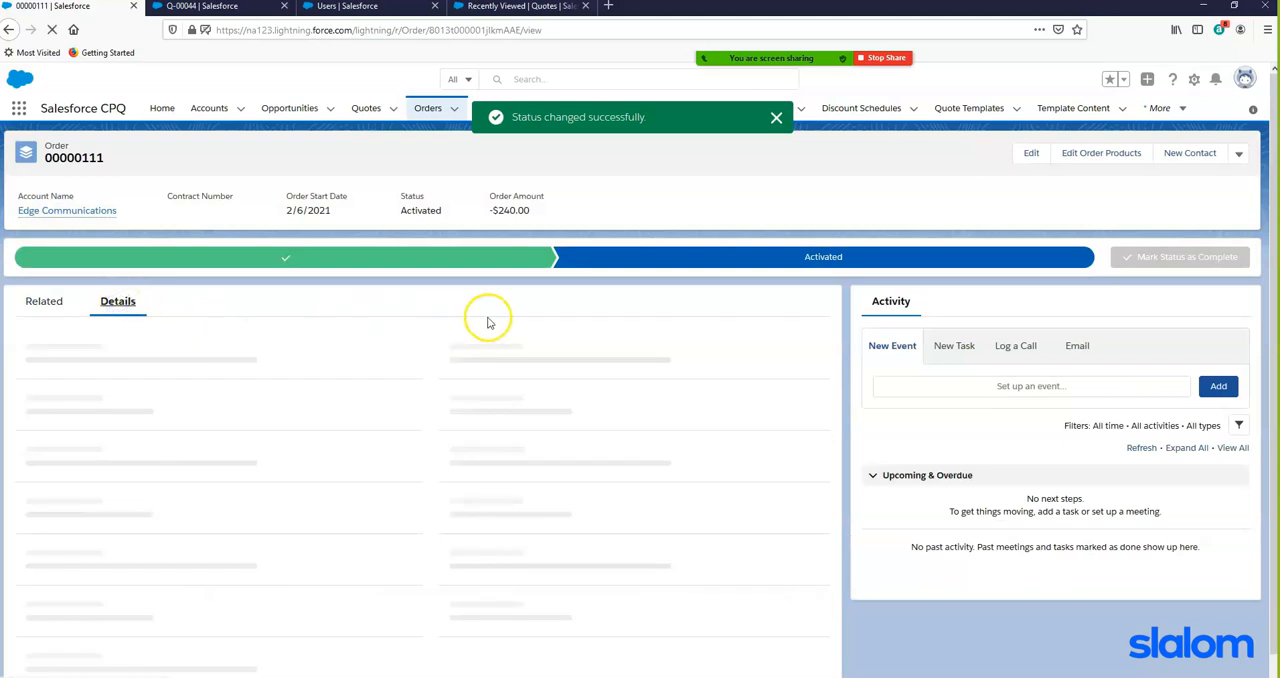
scroll(418, 461, down, 2)
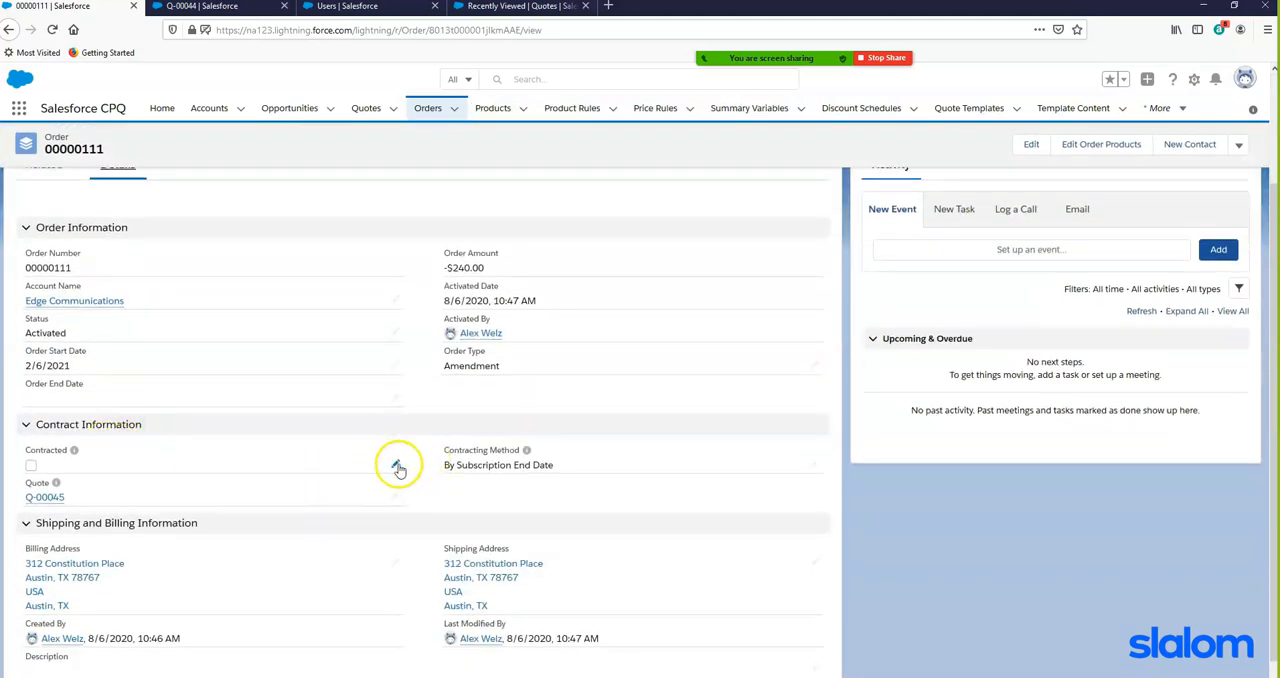
click(397, 467)
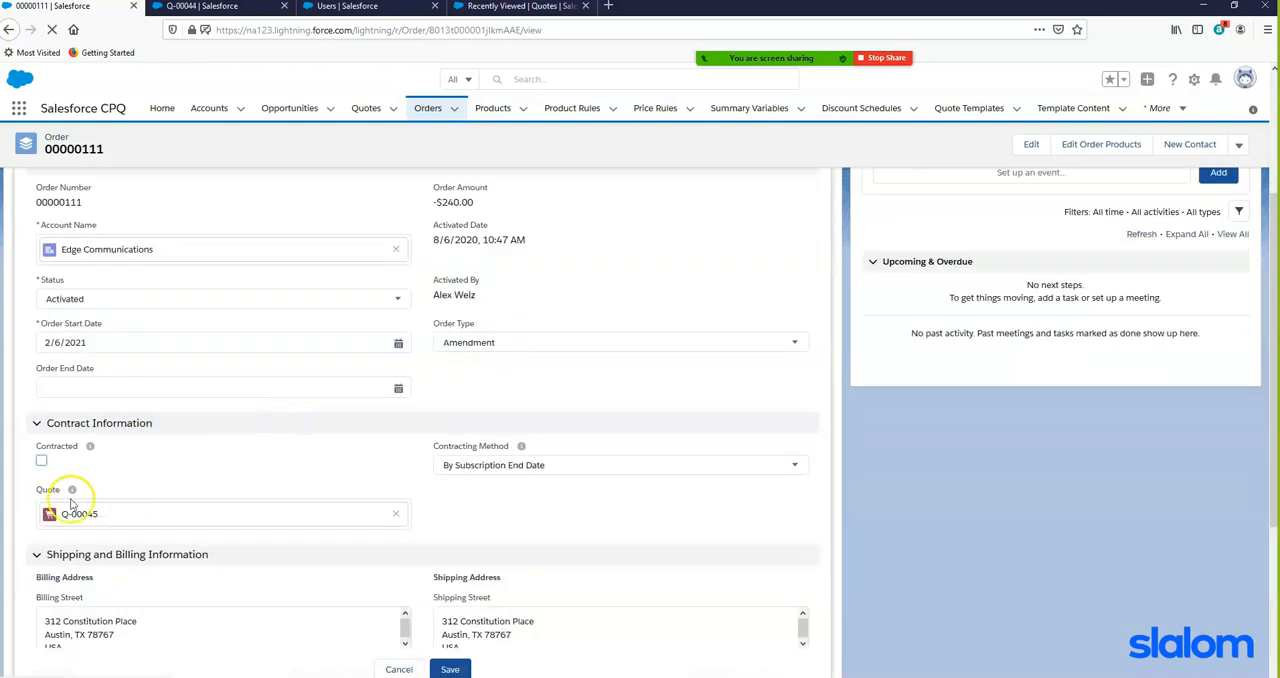
click(41, 460)
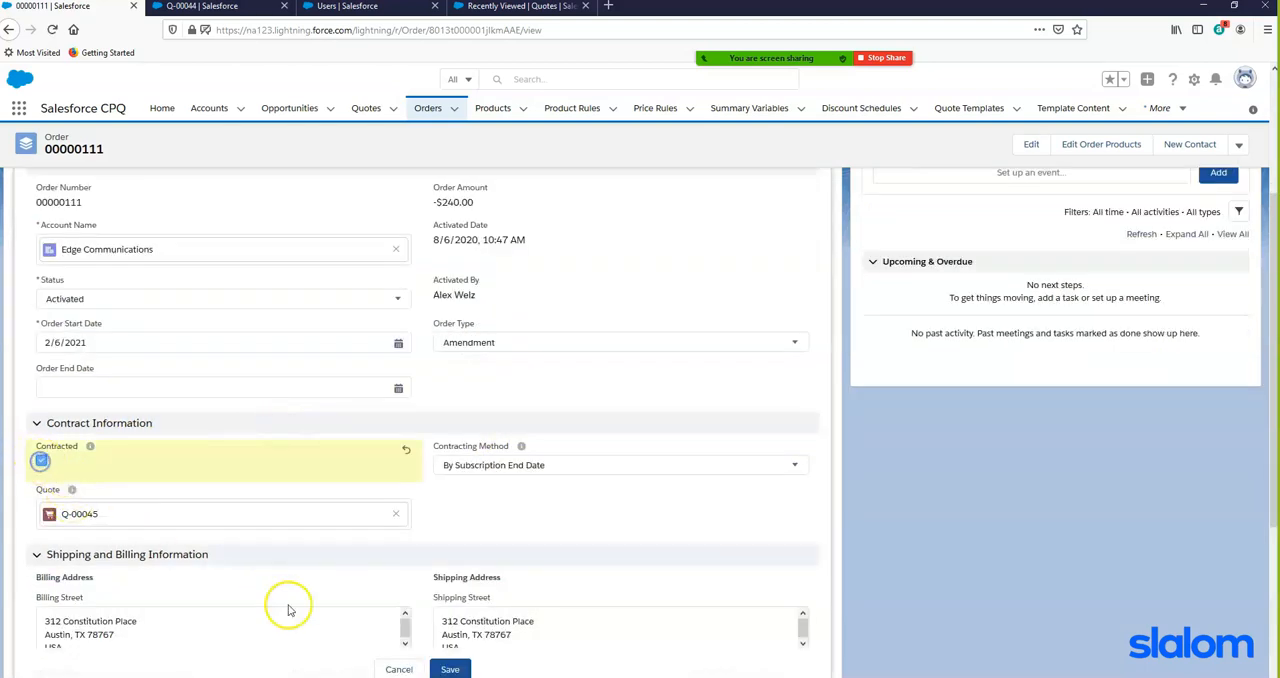
click(445, 669)
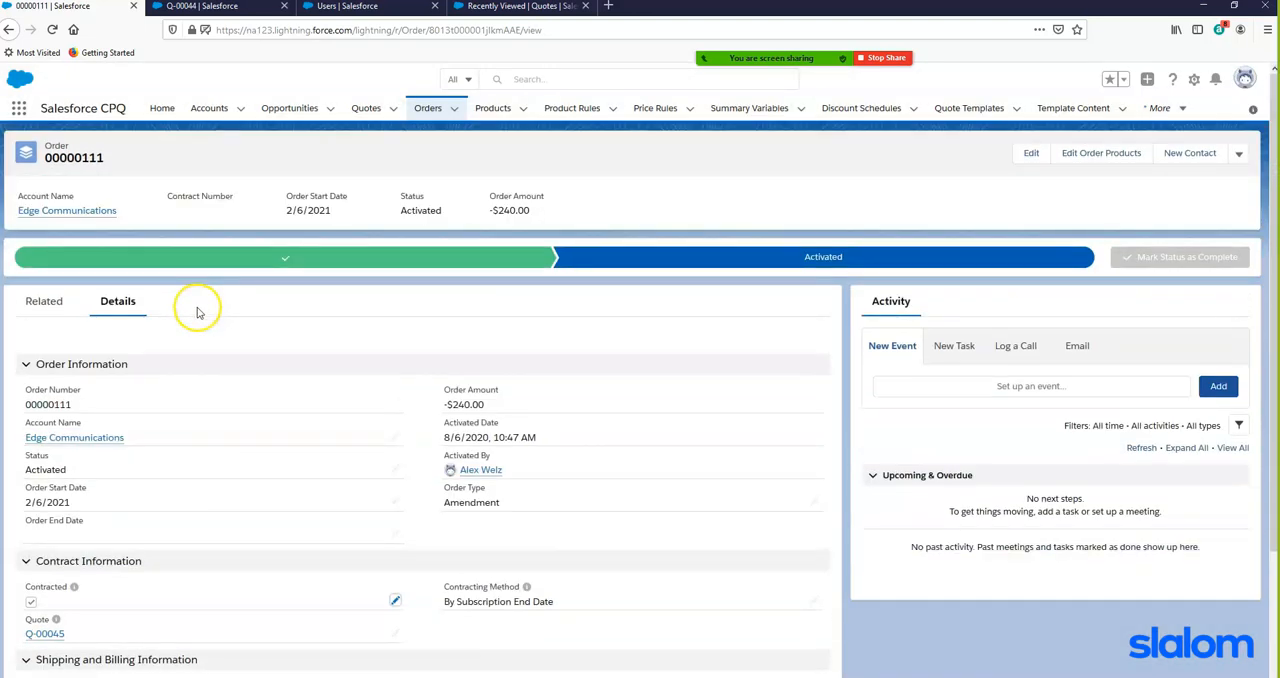
- Refresh the amendment order and open the Edge Communications contract related to it
click(51, 30)
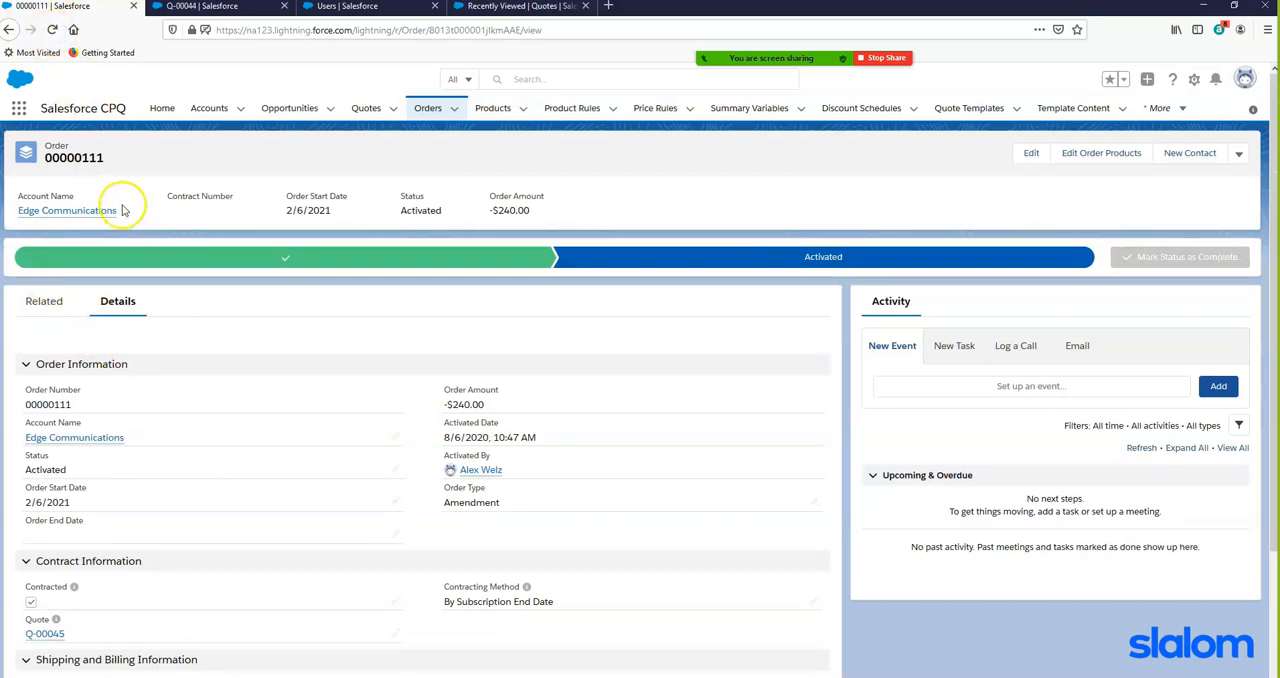
click(51, 30)
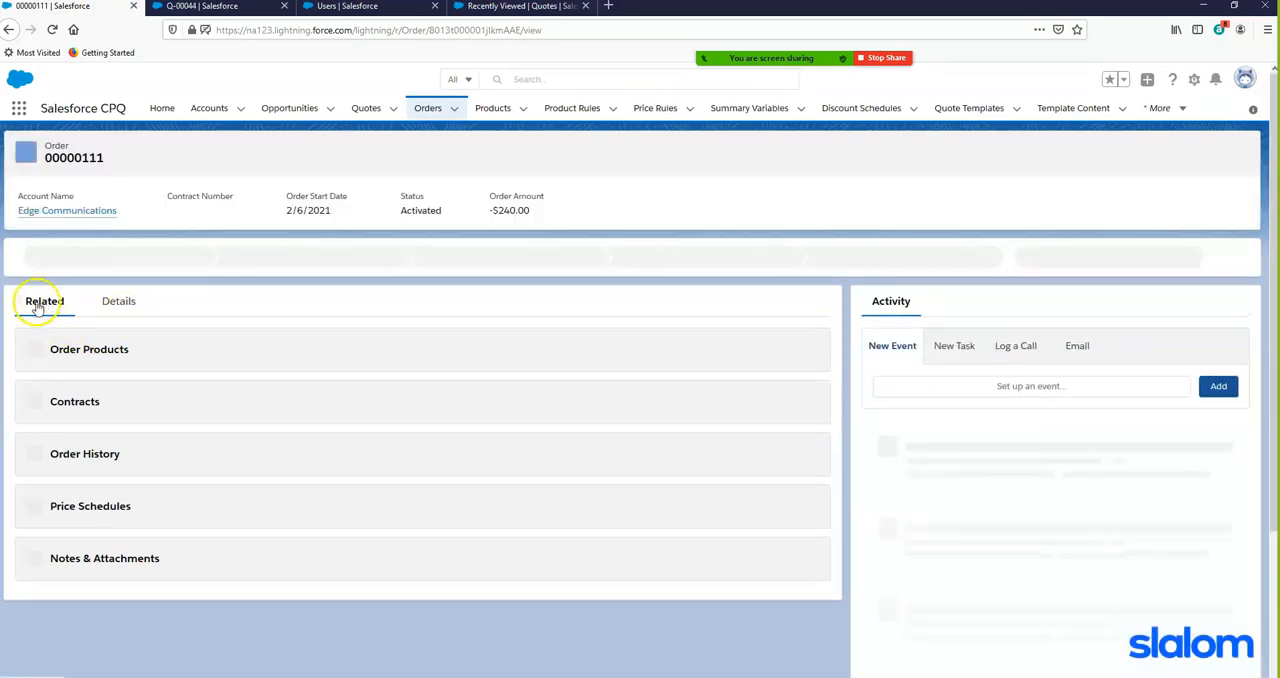
scroll(322, 452, down, 1)
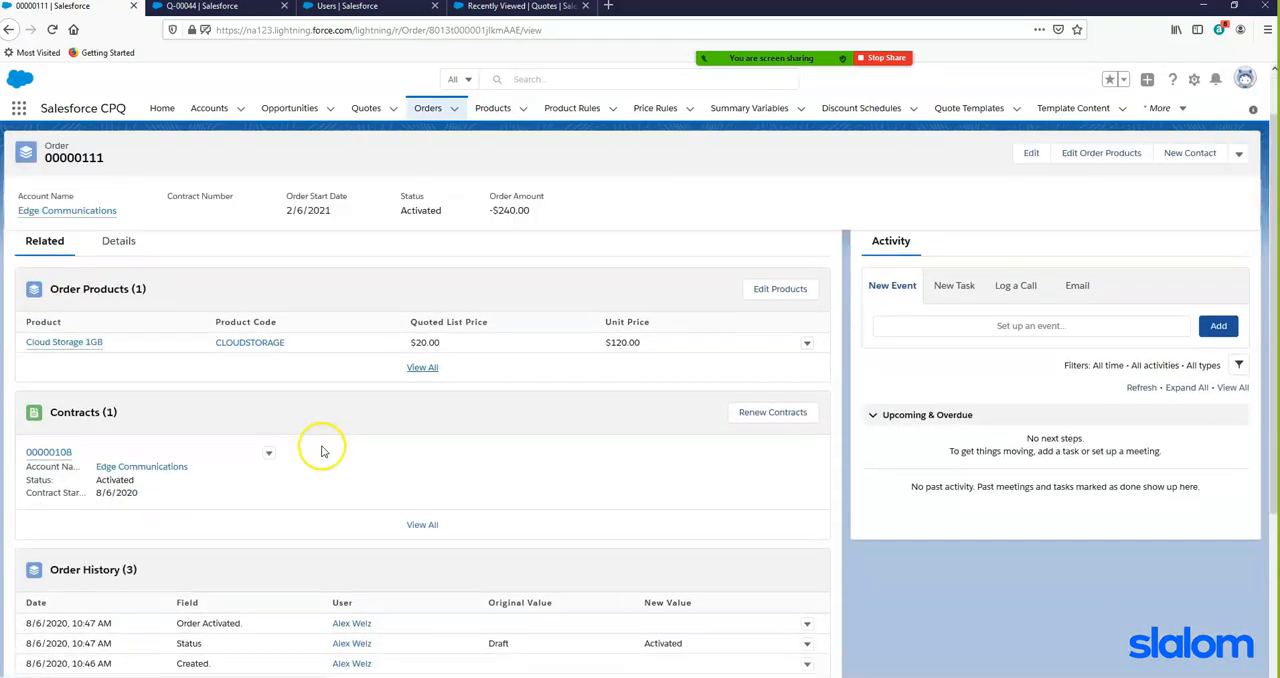
click(52, 452)
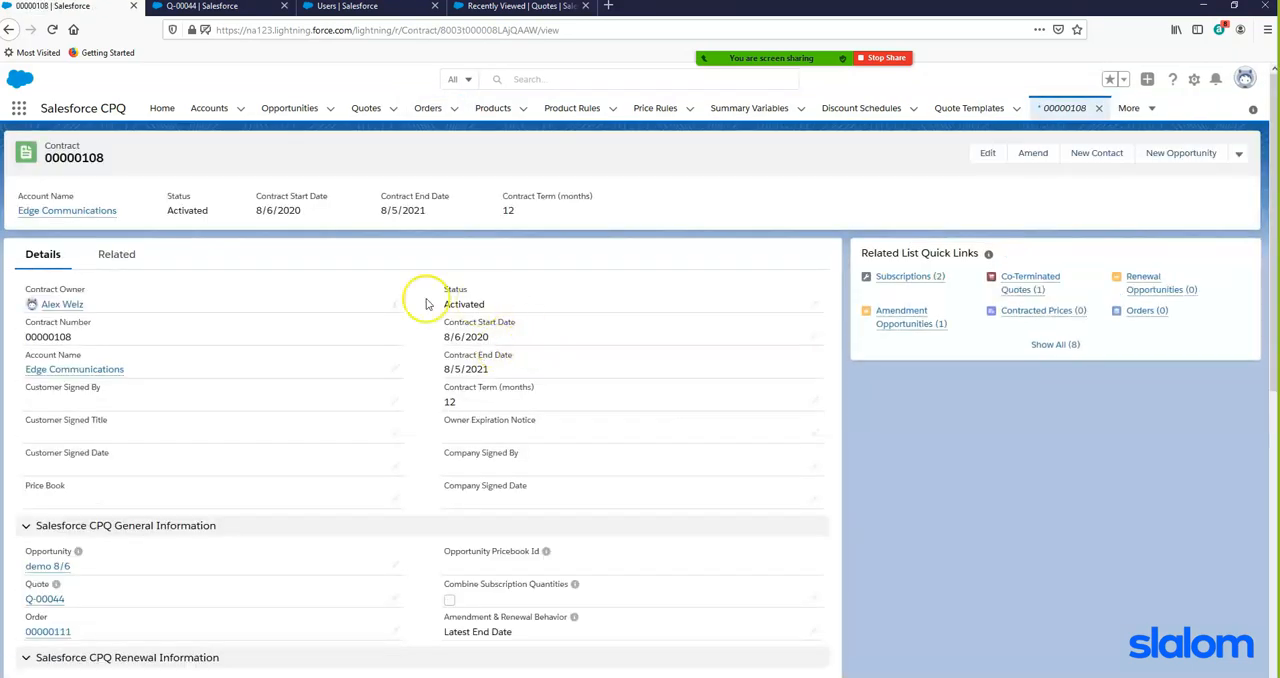
- Review the contract's full subscriptions list, checking quantities, list prices, dates and prorate multipliers, and return to the contract
click(113, 257)
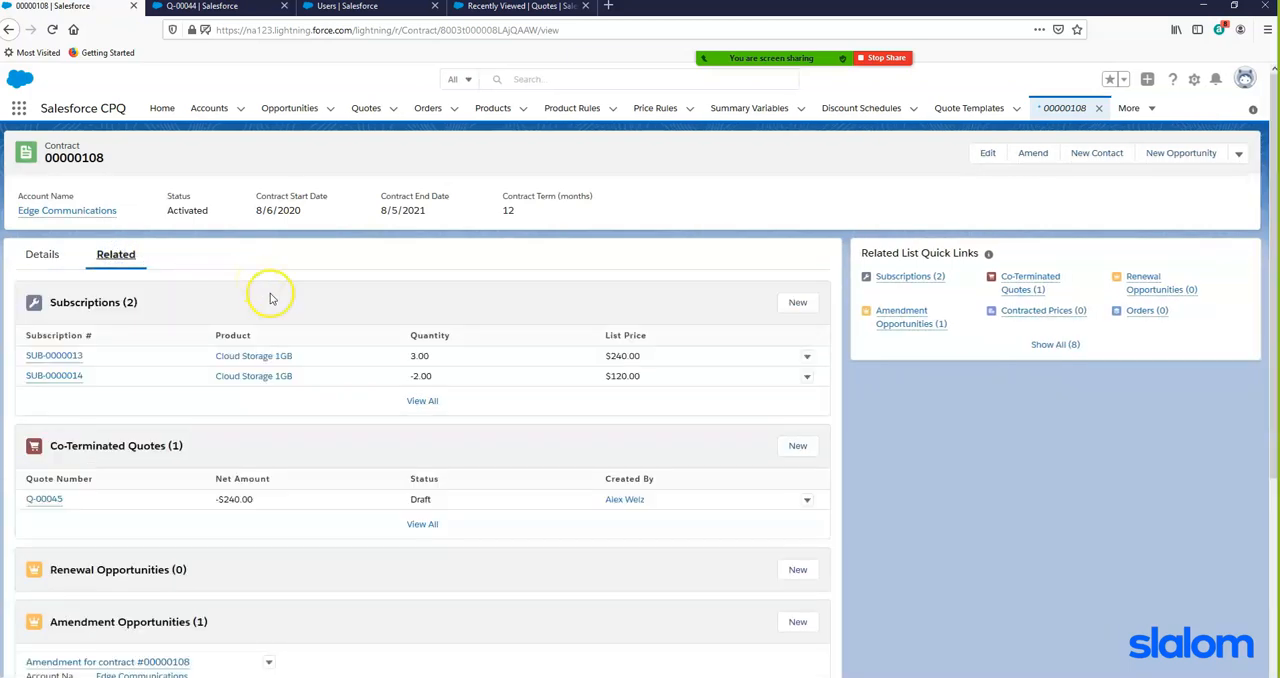
scroll(436, 377, down, 1)
click(421, 332)
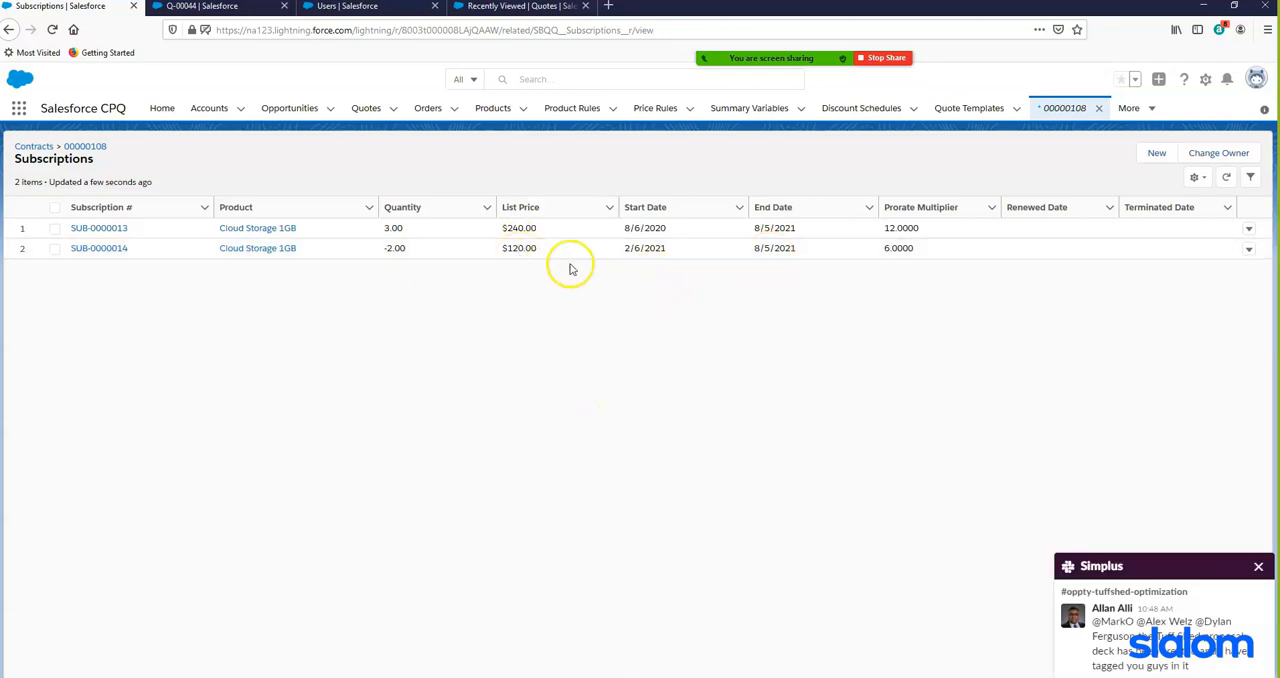
click(1258, 567)
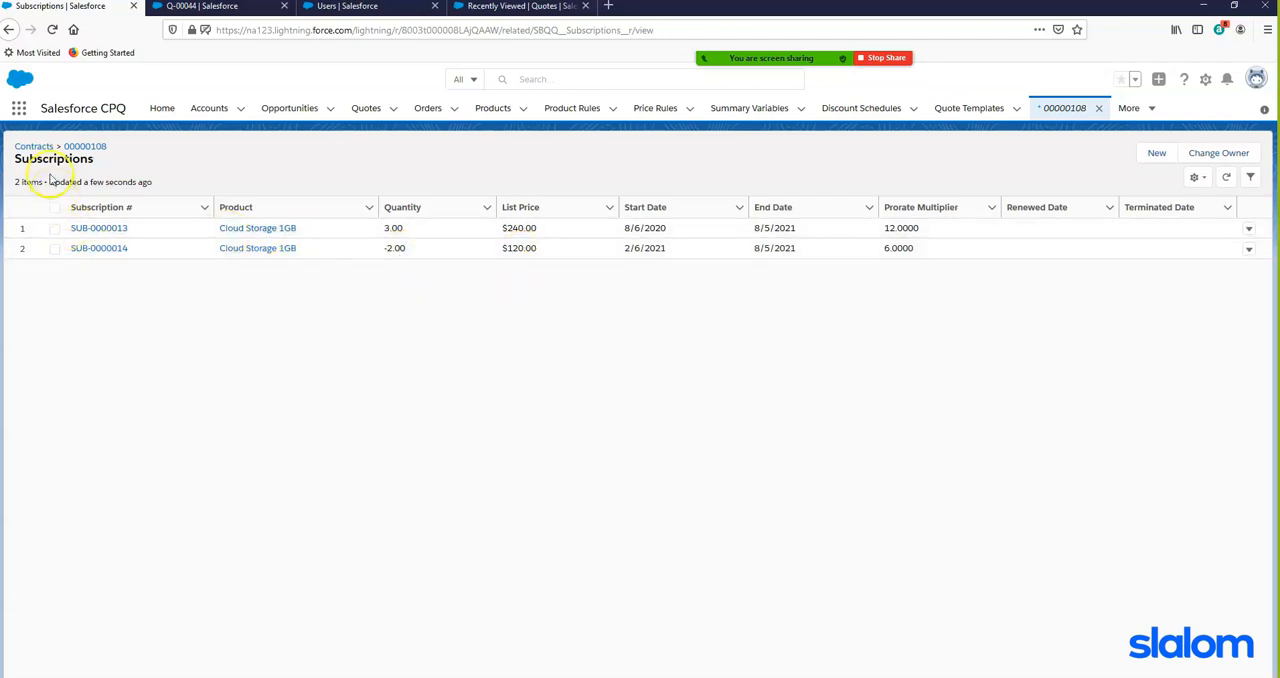
click(8, 29)
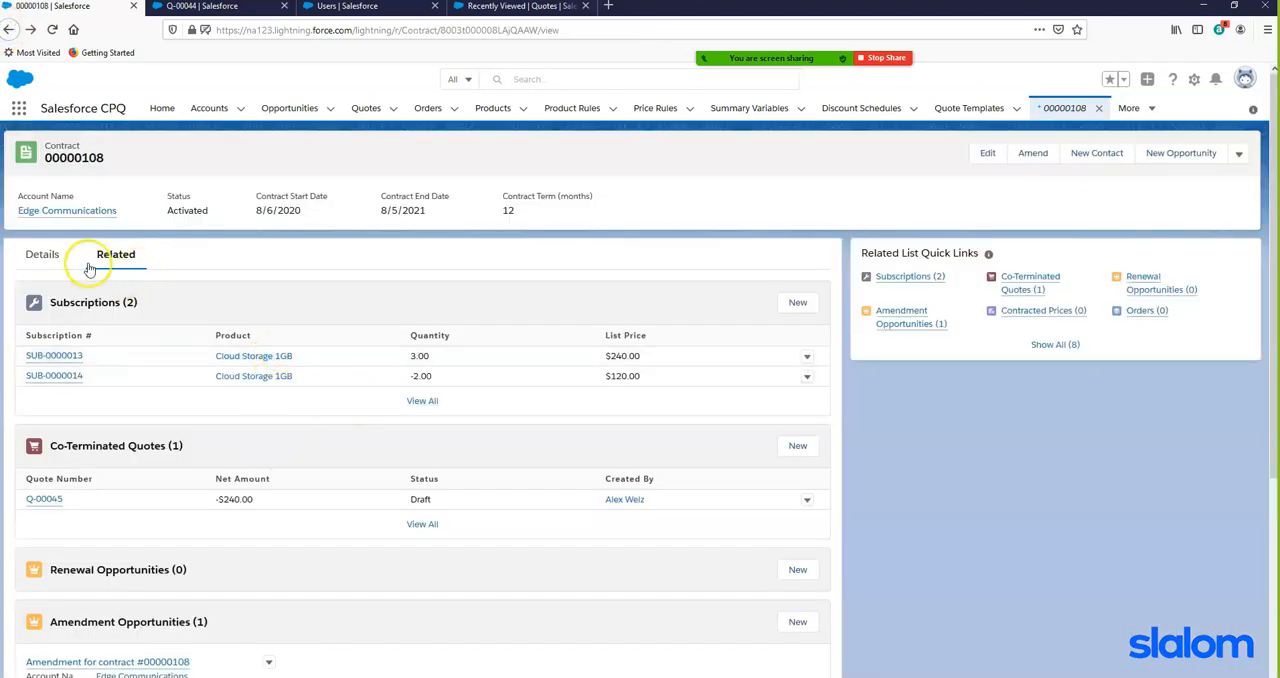
- Edit the contract to enable Renewal Forecast and Renewal Quoted in its renewal information, and save it
click(42, 254)
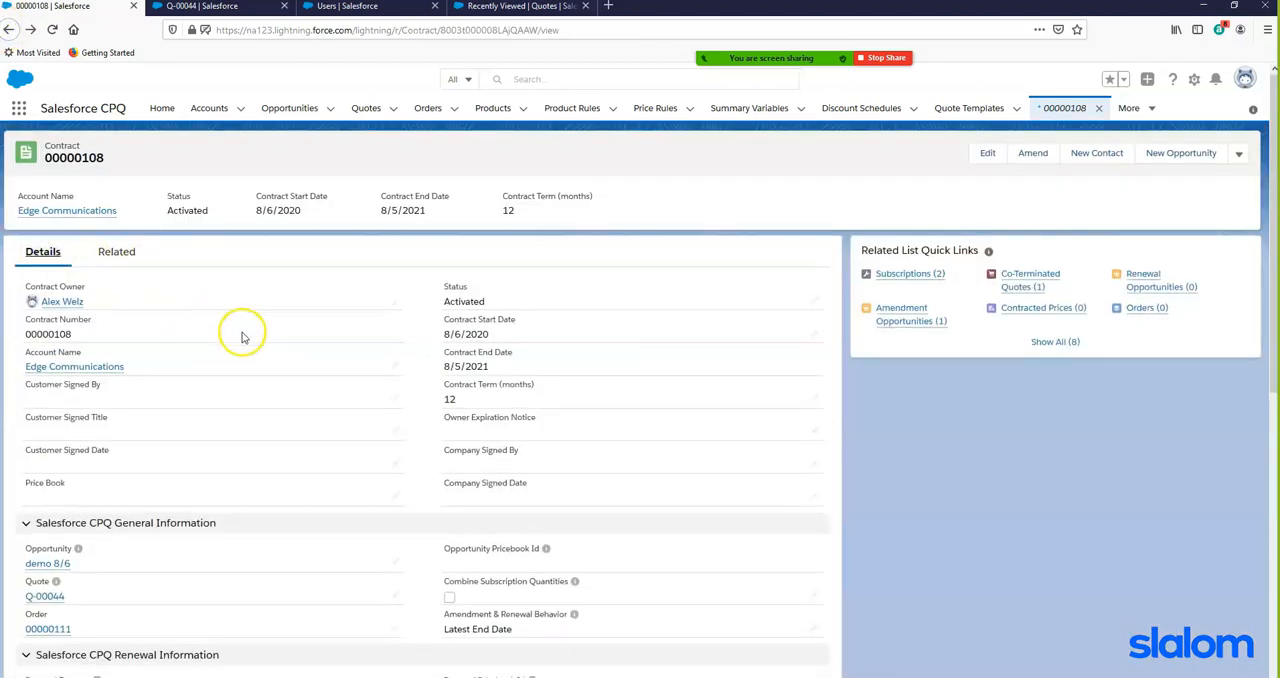
scroll(300, 345, down, 2)
scroll(310, 354, up, 2)
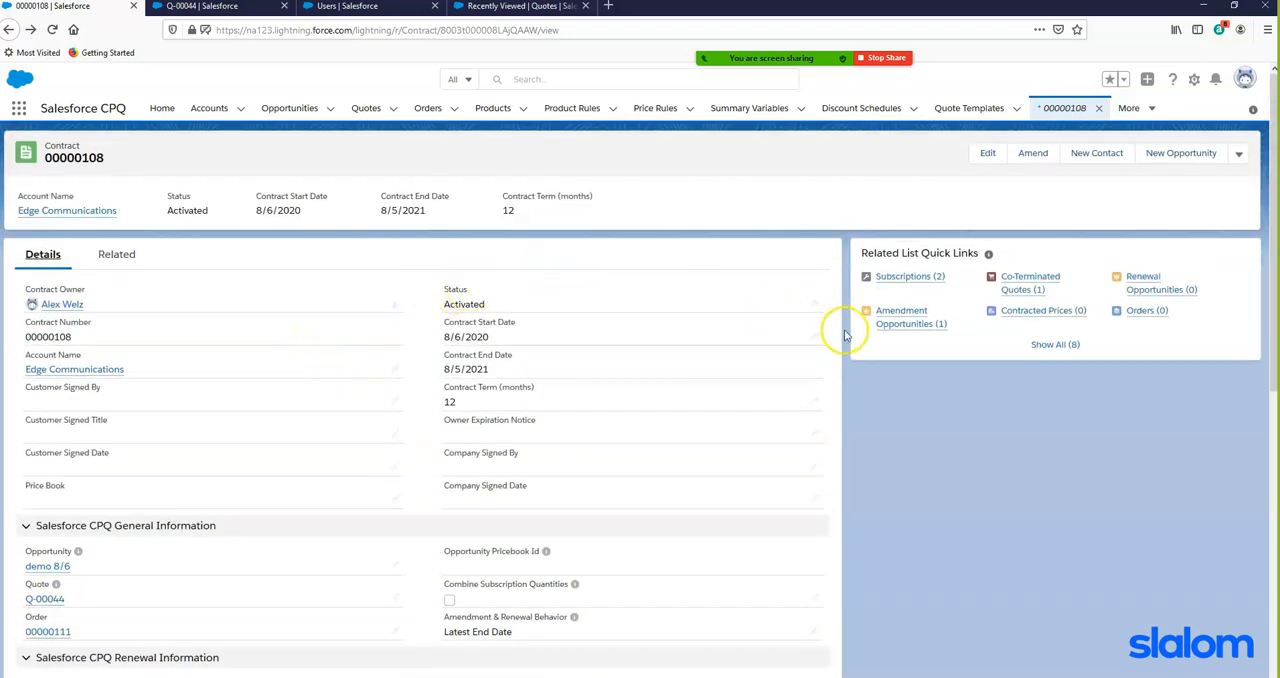
click(987, 153)
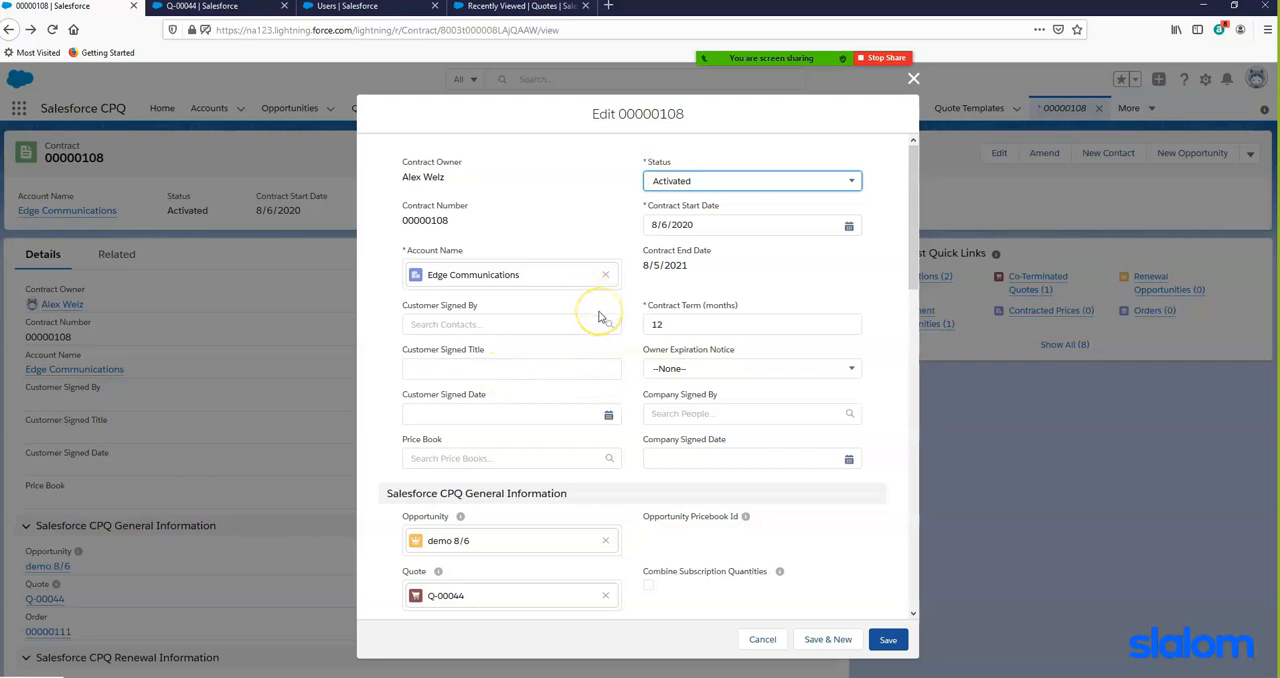
scroll(600, 317, down, 9)
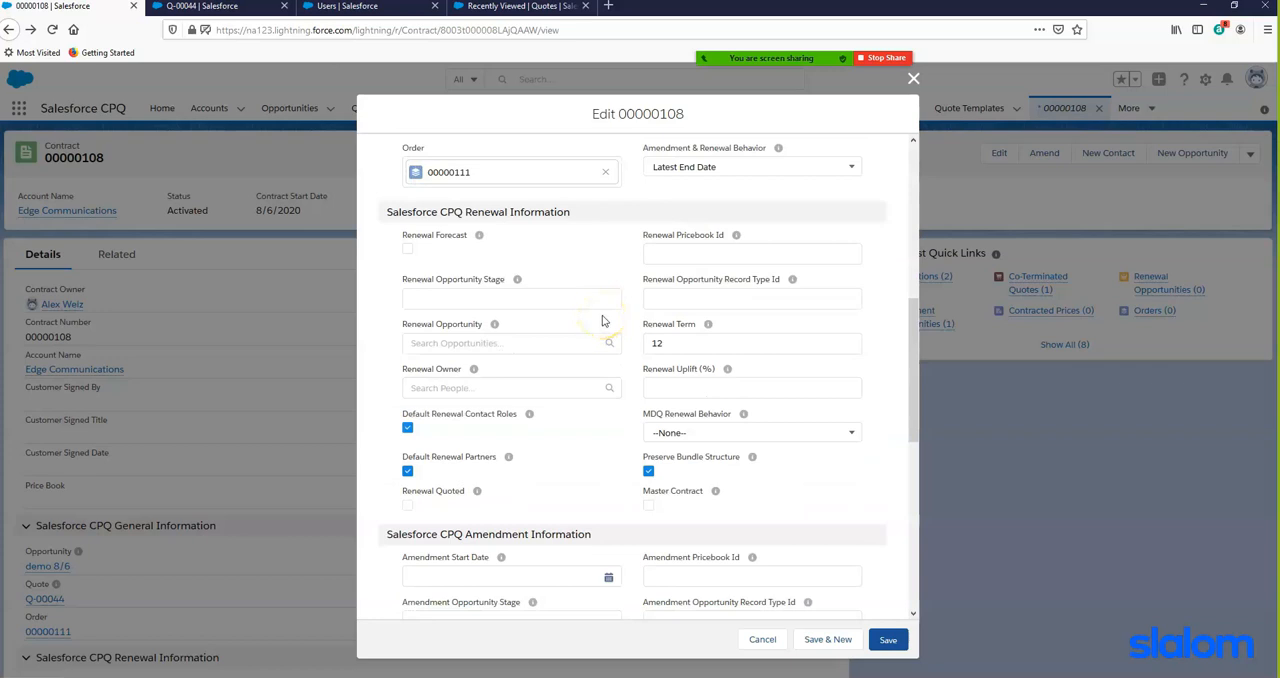
click(409, 250)
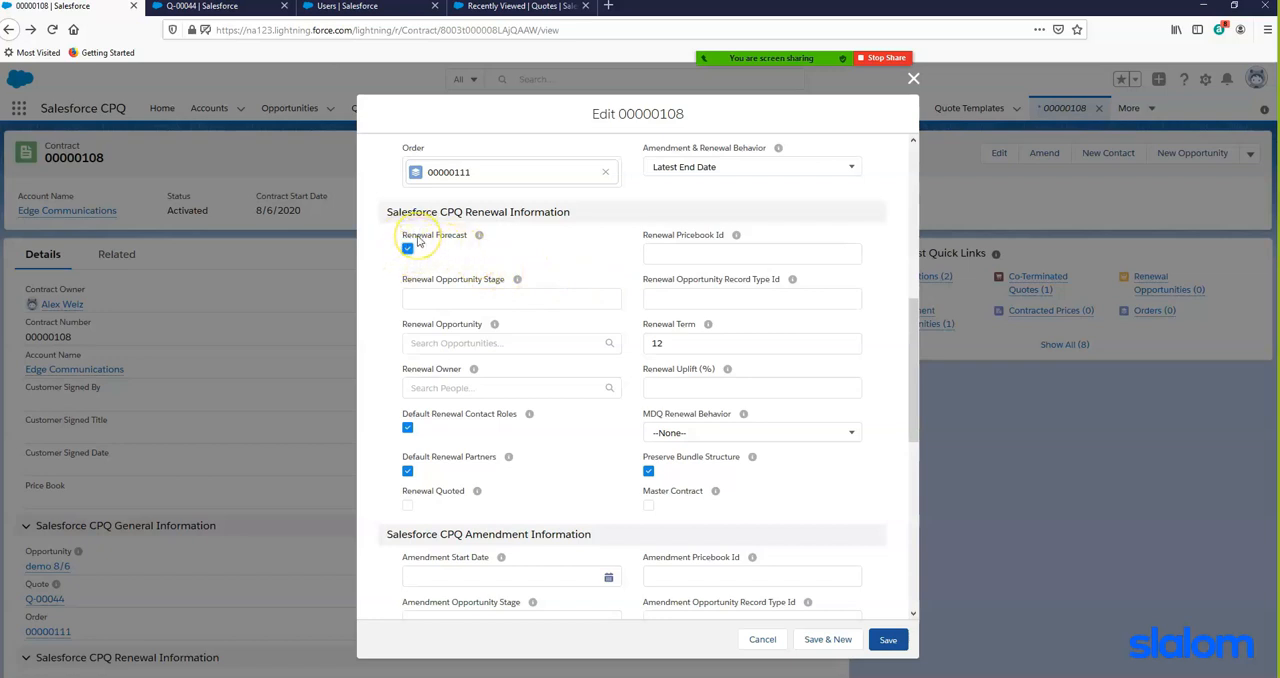
click(407, 506)
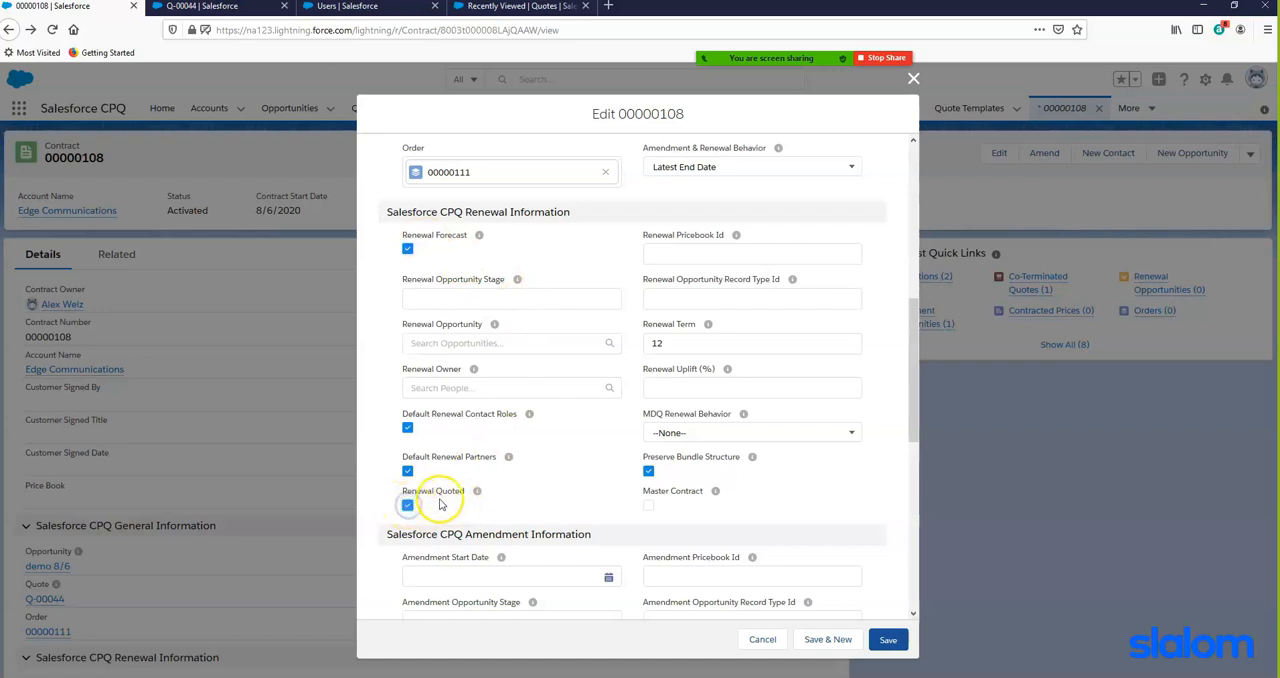
mouse_move(472, 496)
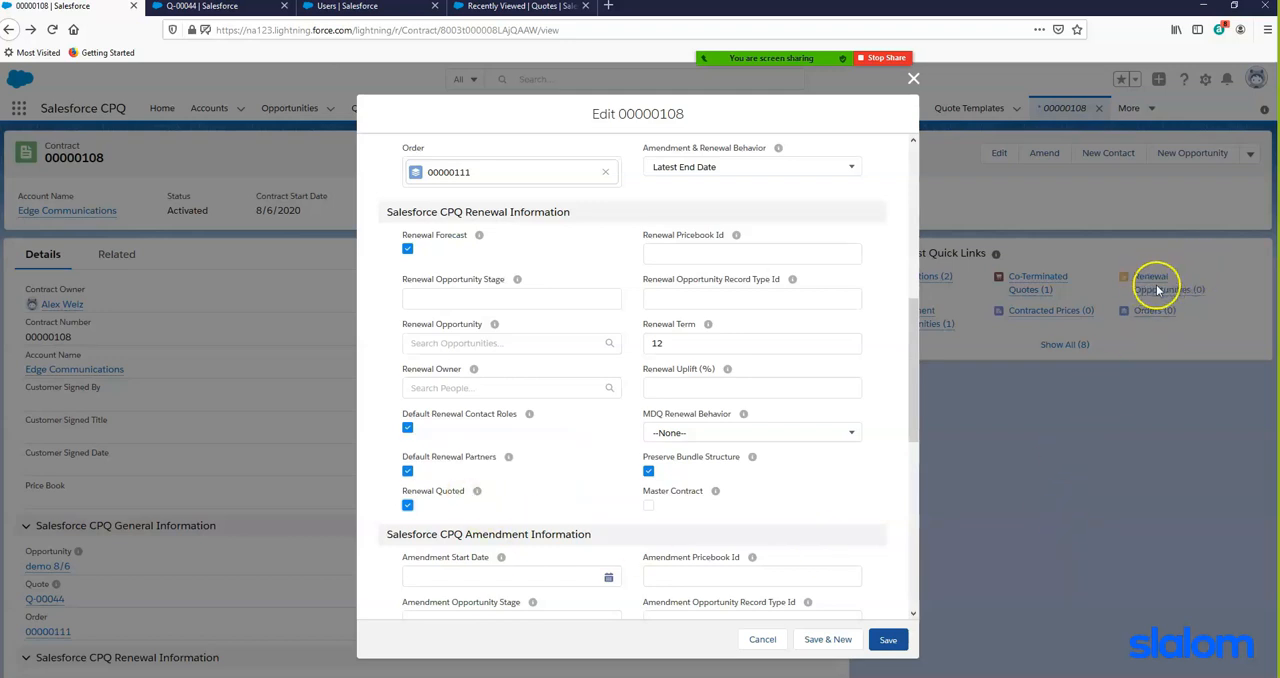
click(887, 640)
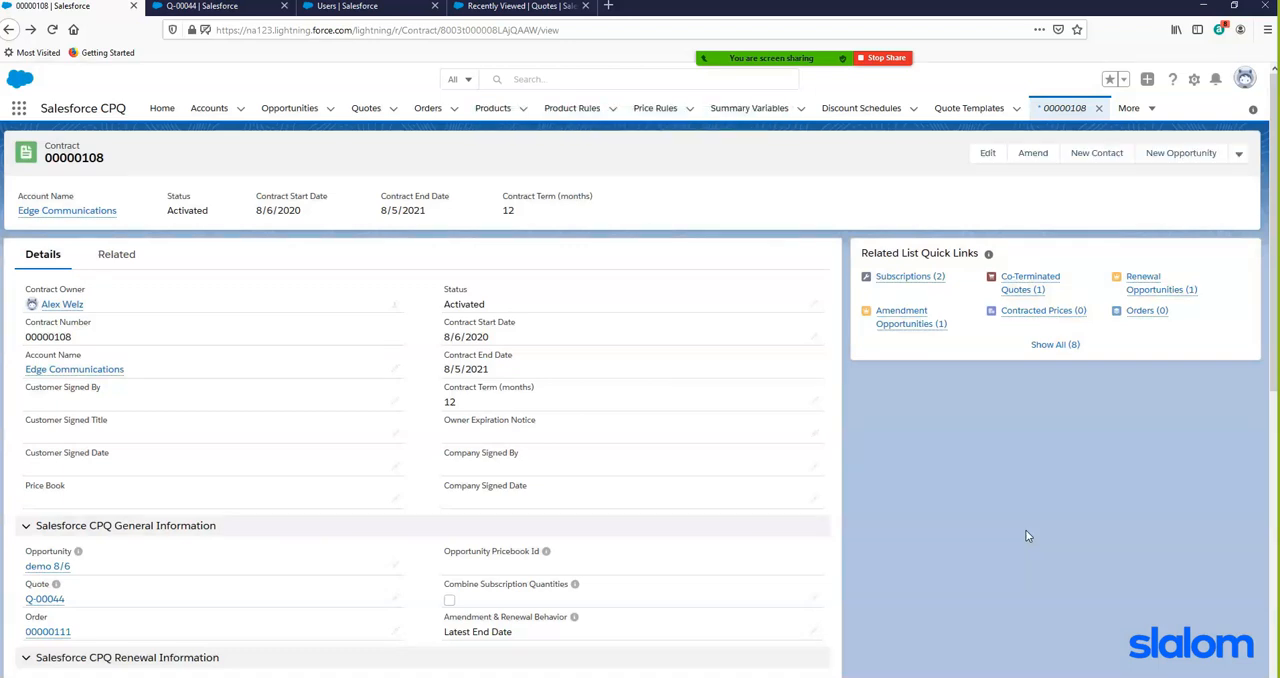
- Check the contract's renewal opportunities and open the Renewal Opportunity record for Edge Communications
click(1165, 290)
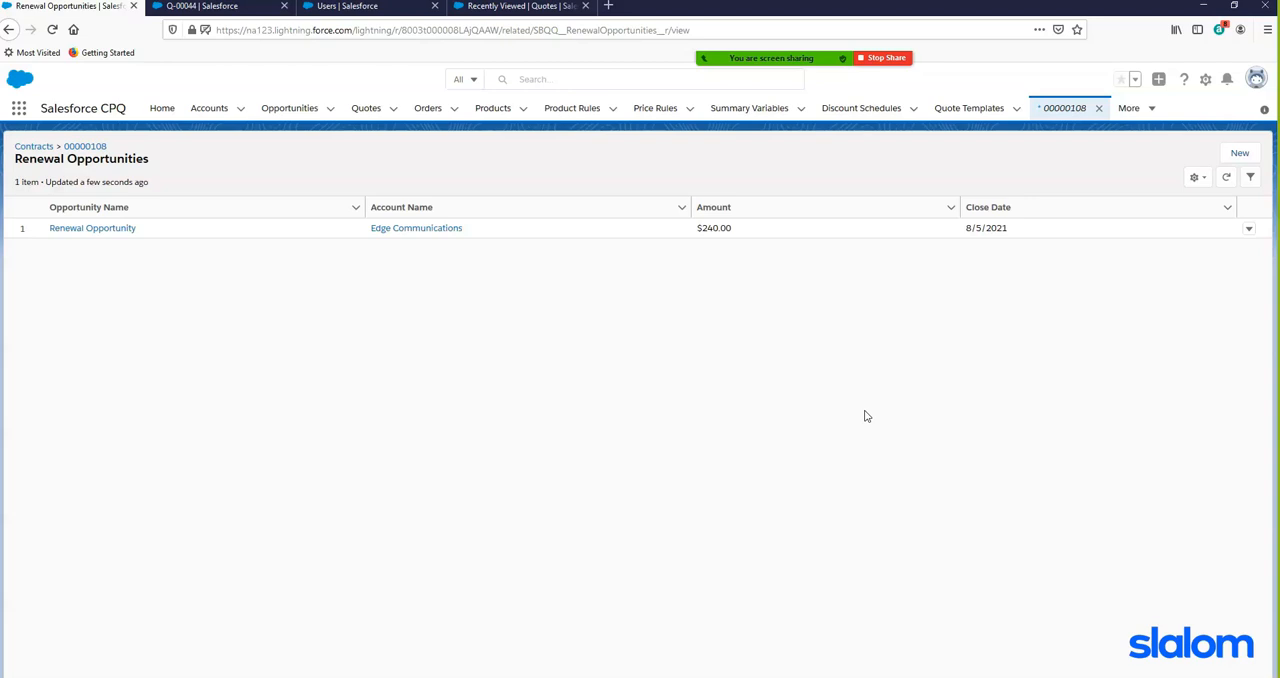
click(845, 242)
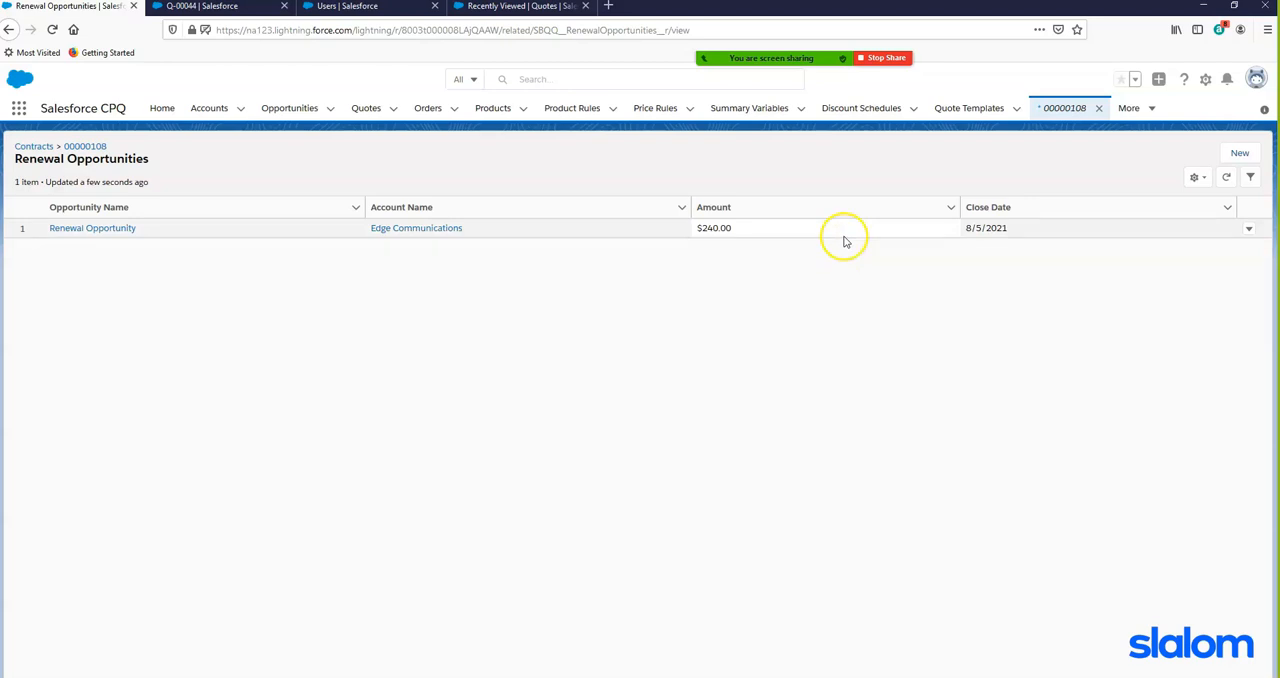
click(839, 214)
click(116, 229)
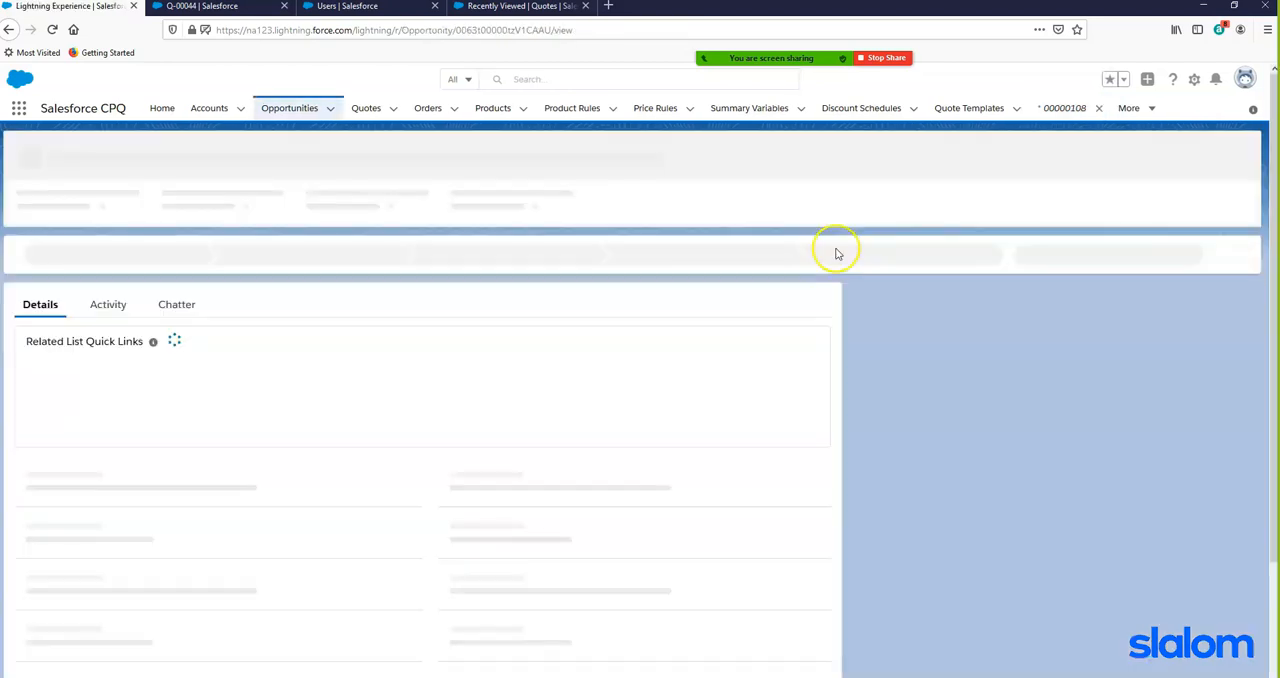